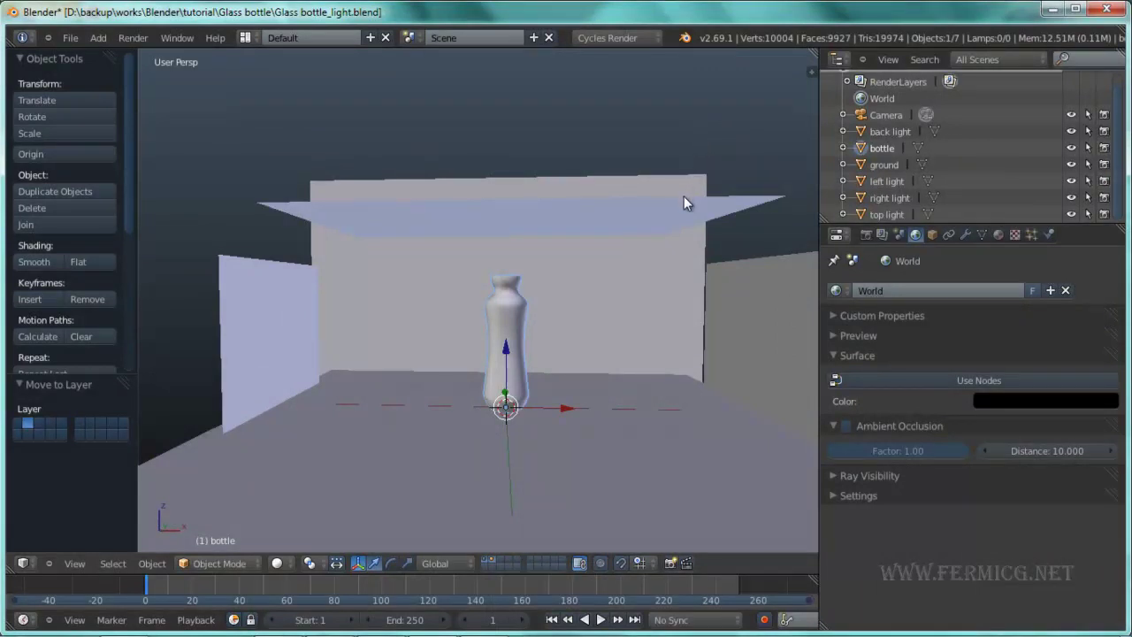
{"action": "middle_click_drag", "start_coordinate": [482, 333], "coordinate": [576, 341]}
{"action": "scroll", "coordinate": [545, 325], "scroll_direction": "up", "scroll_amount": 2}
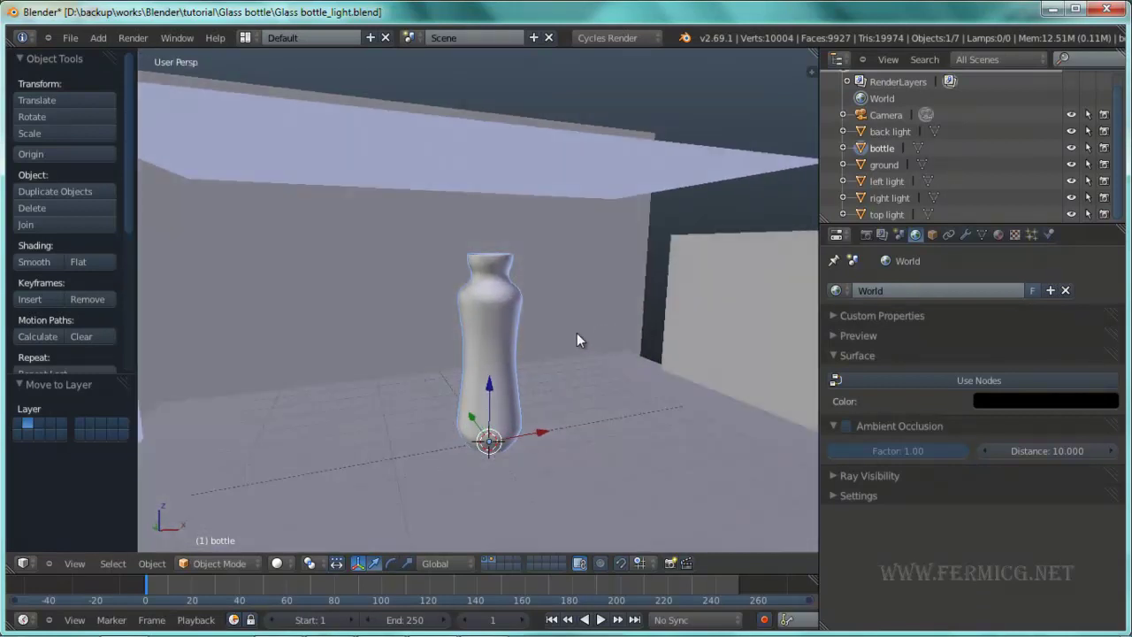
{"action": "middle_click_drag", "start_coordinate": [497, 305], "coordinate": [573, 319]}
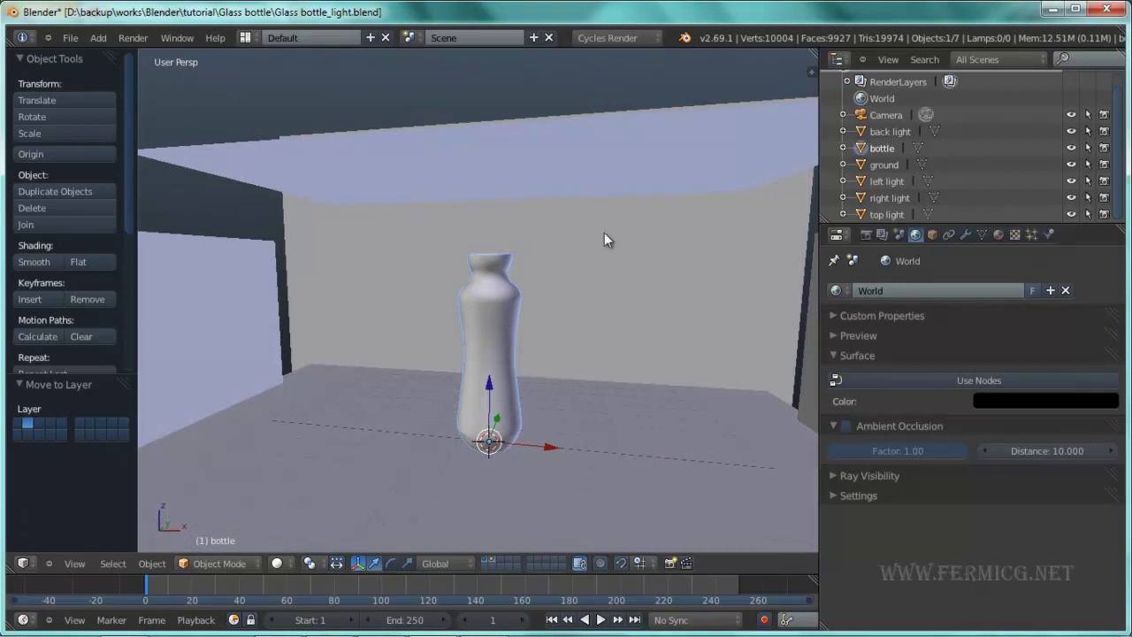
- Switch to Firefox and look through the YouTube uploads for the glass bottle, fluid and RBC videos
{"action": "mouse_move", "coordinate": [484, 626]}
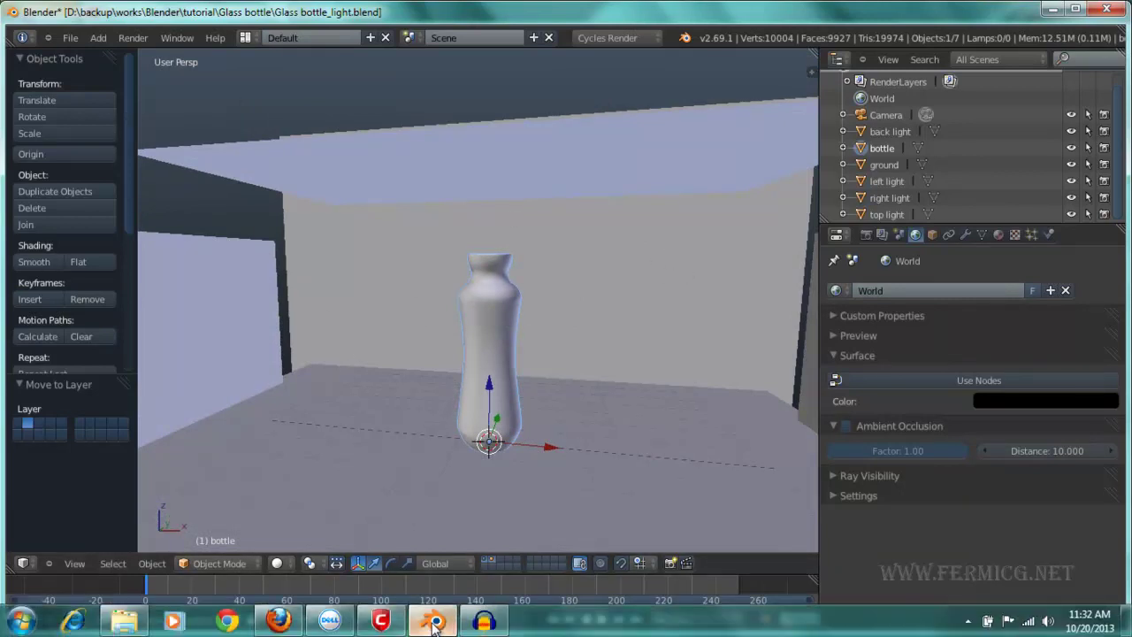
{"action": "left_click", "coordinate": [279, 621]}
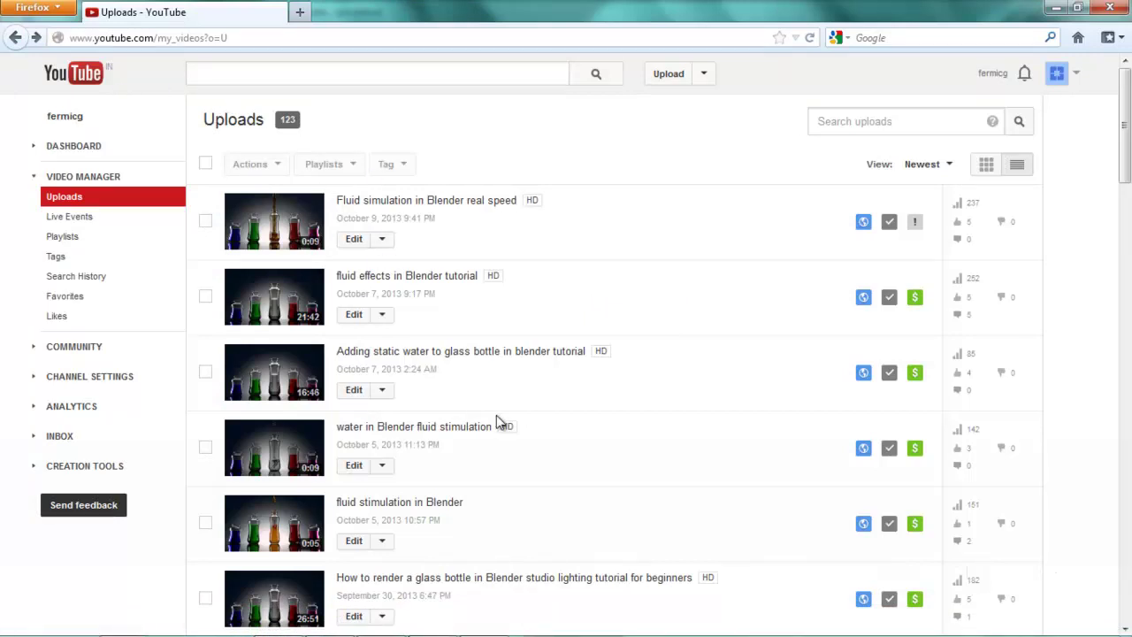
{"action": "scroll", "coordinate": [496, 415], "scroll_direction": "down", "scroll_amount": 7}
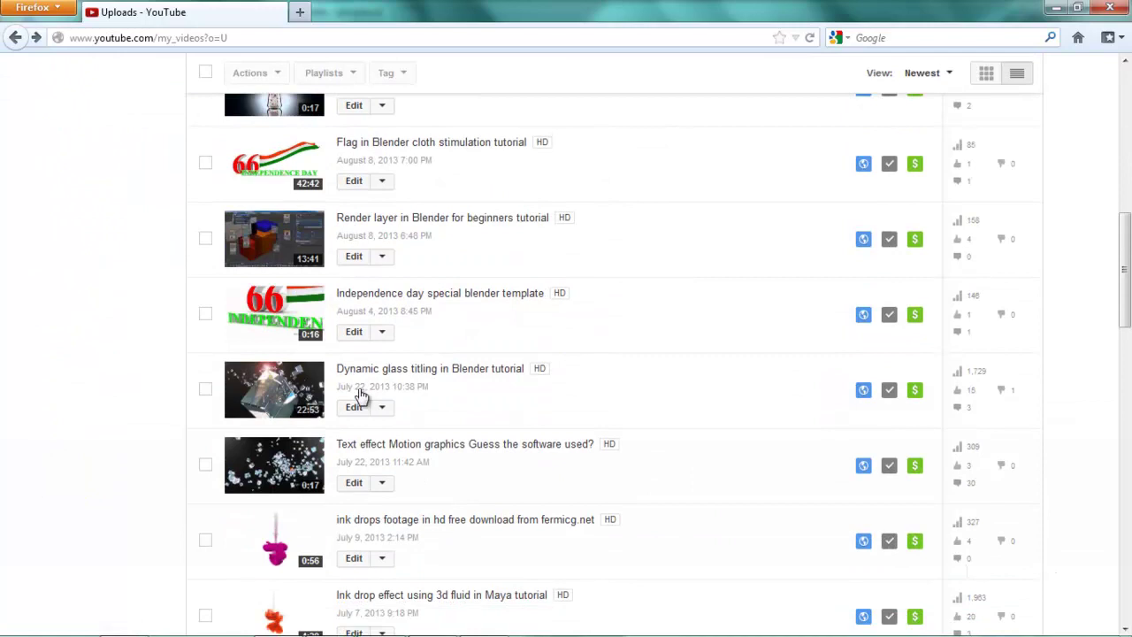
{"action": "scroll", "coordinate": [525, 407], "scroll_direction": "up", "scroll_amount": 1}
{"action": "scroll", "coordinate": [526, 406], "scroll_direction": "up", "scroll_amount": 1}
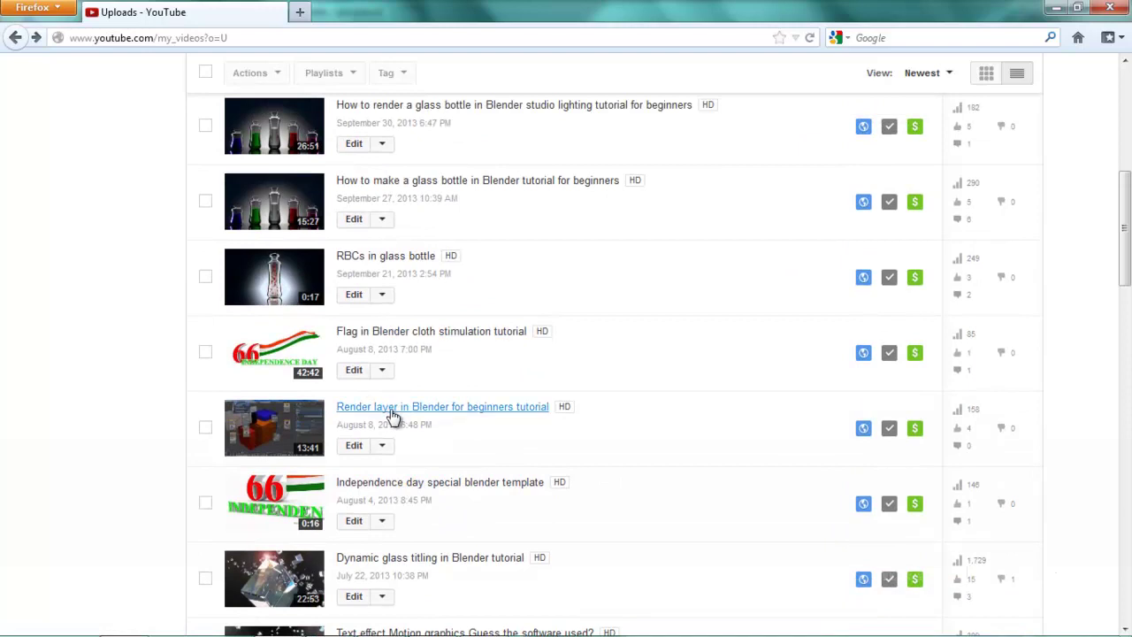
{"action": "scroll", "coordinate": [495, 397], "scroll_direction": "up", "scroll_amount": 2}
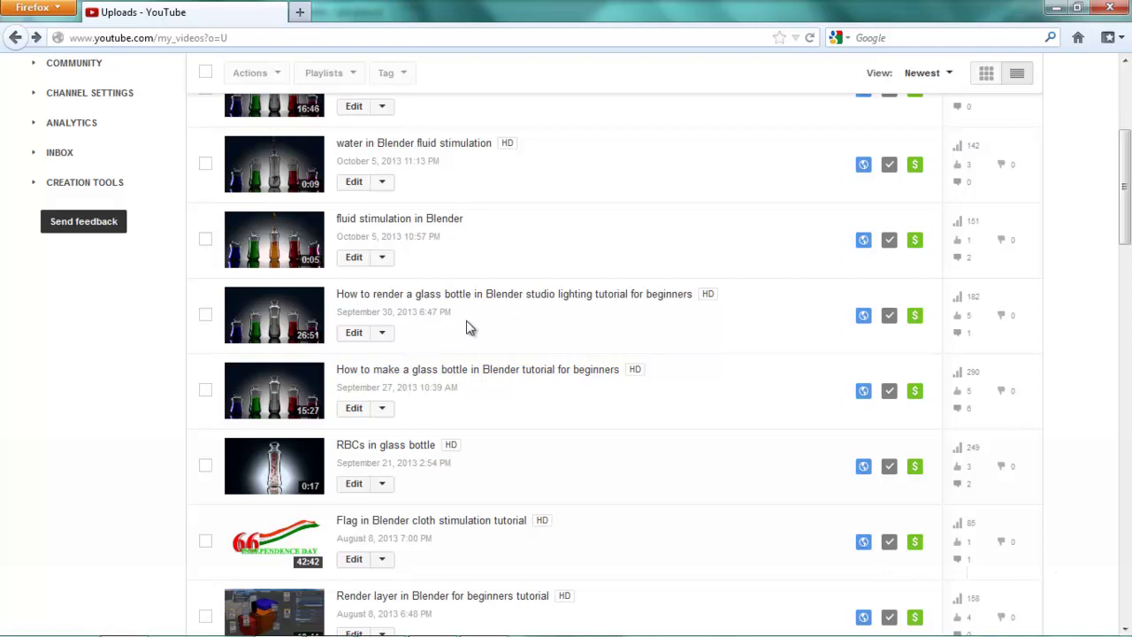
{"action": "scroll", "coordinate": [513, 332], "scroll_direction": "up", "scroll_amount": 2}
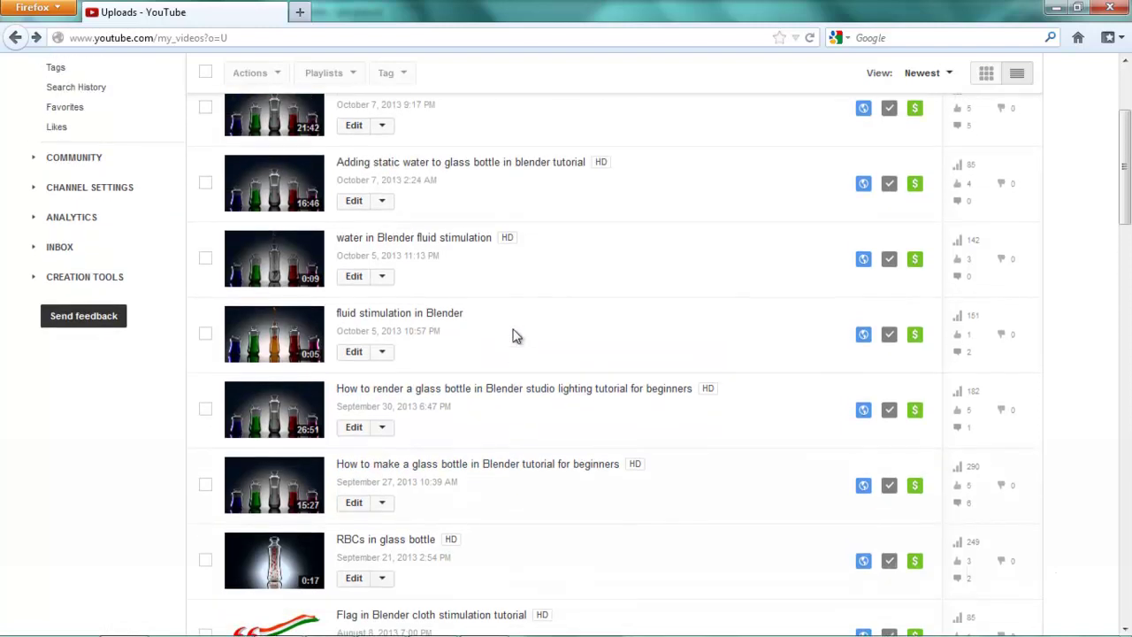
{"action": "scroll", "coordinate": [460, 345], "scroll_direction": "up", "scroll_amount": 2}
{"action": "scroll", "coordinate": [593, 298], "scroll_direction": "up", "scroll_amount": 2}
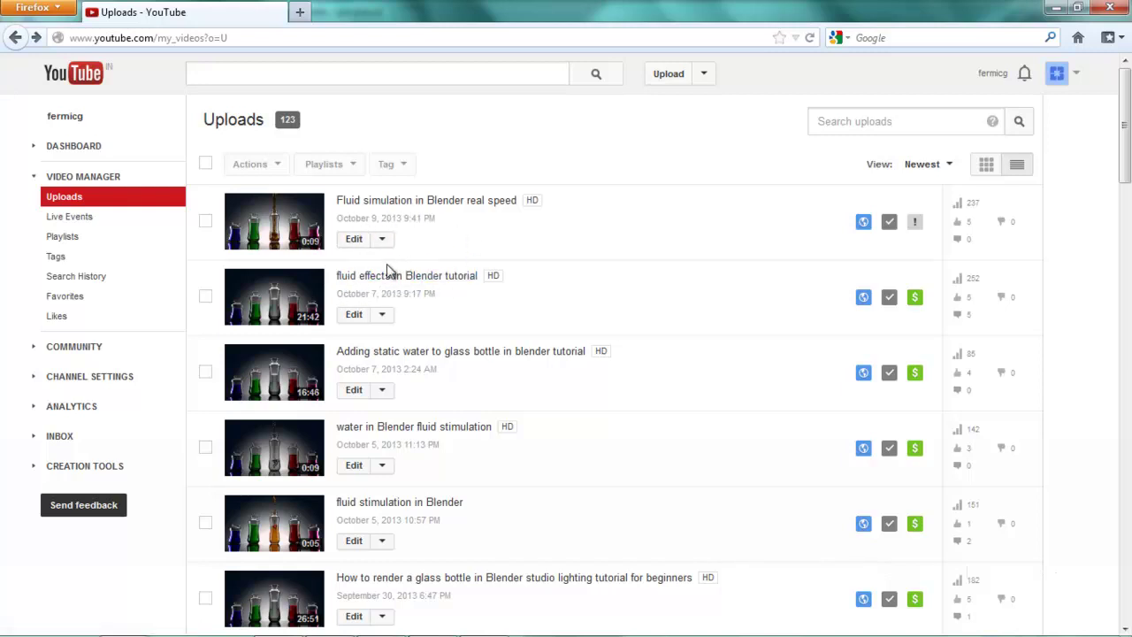
{"action": "scroll", "coordinate": [596, 351], "scroll_direction": "down", "scroll_amount": 1}
{"action": "scroll", "coordinate": [596, 353], "scroll_direction": "up", "scroll_amount": 1}
- Switch back to Blender and show only the first layer with the ground and light planes
{"action": "key", "text": "alt+Tab"}
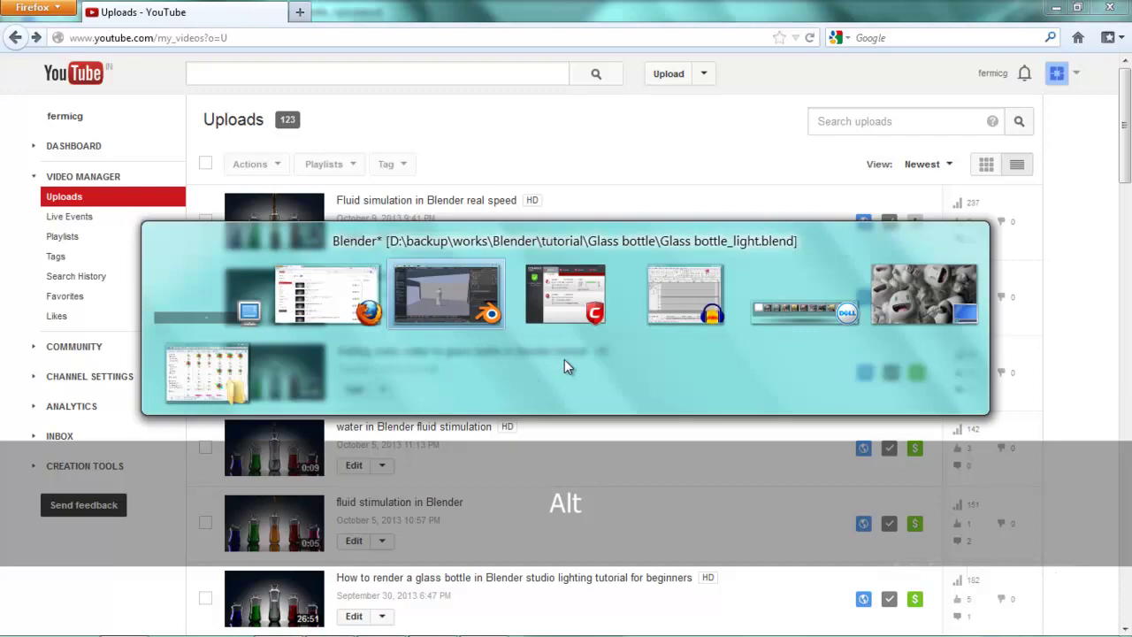
{"action": "left_click", "coordinate": [449, 283]}
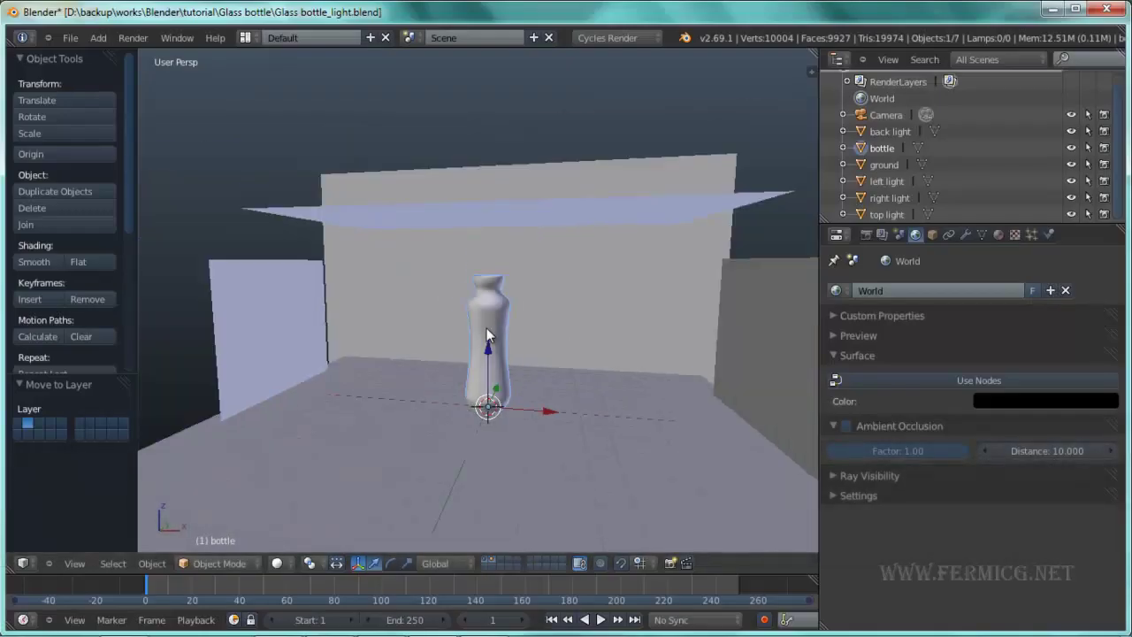
{"action": "left_click_drag", "start_coordinate": [467, 320], "coordinate": [574, 521], "text": "alt"}
{"action": "key", "text": "x"}
{"action": "left_click", "coordinate": [484, 557]}
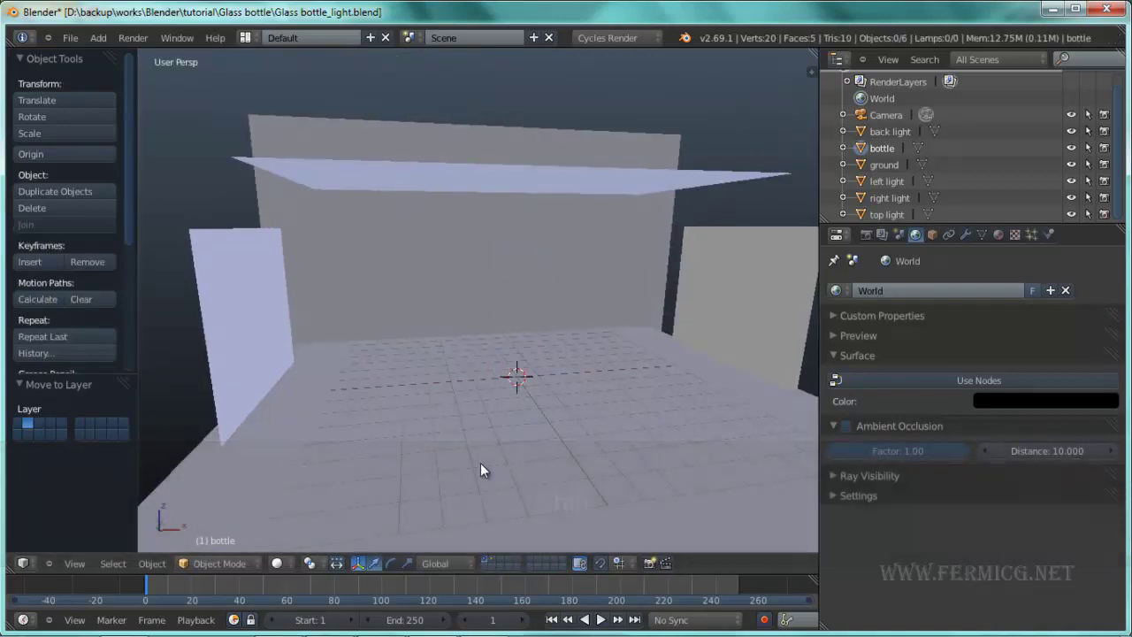
- Show only the second layer with the bottle, seen in the front orthographic view
{"action": "key", "text": "ctrl+z"}
{"action": "left_click_drag", "start_coordinate": [503, 469], "coordinate": [566, 355], "text": "alt"}
{"action": "middle_click_drag", "start_coordinate": [567, 363], "coordinate": [518, 497], "text": "shift"}
{"action": "key", "text": "KP_1"}
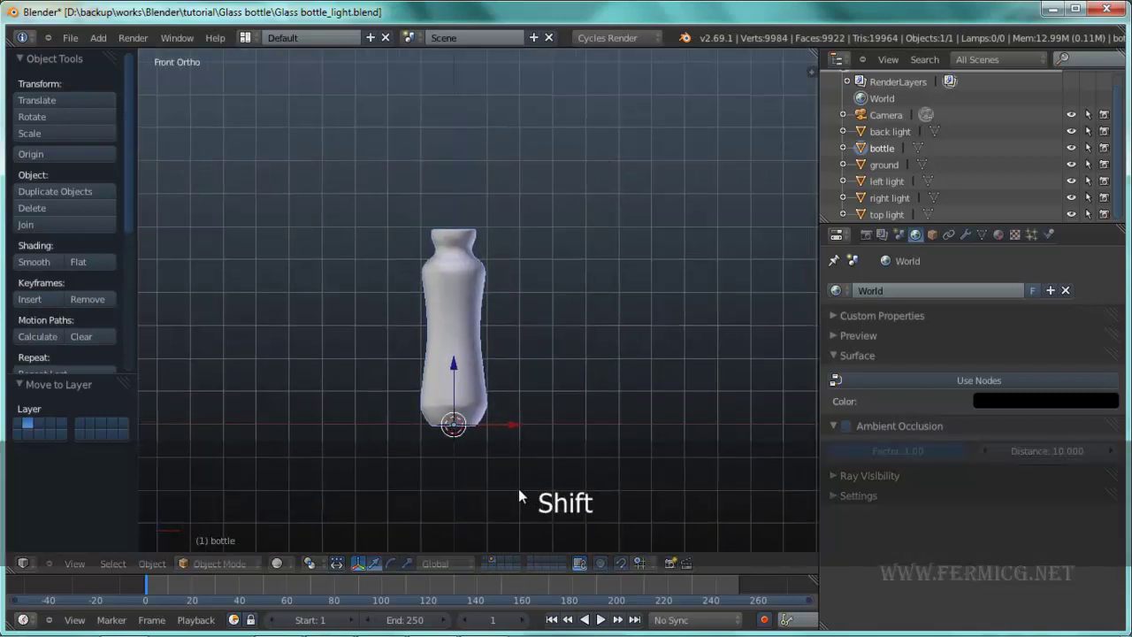
- Show only the empty third layer, and add a smooth-shaded UV sphere there at the 3D cursor
{"action": "key", "text": "Delete"}
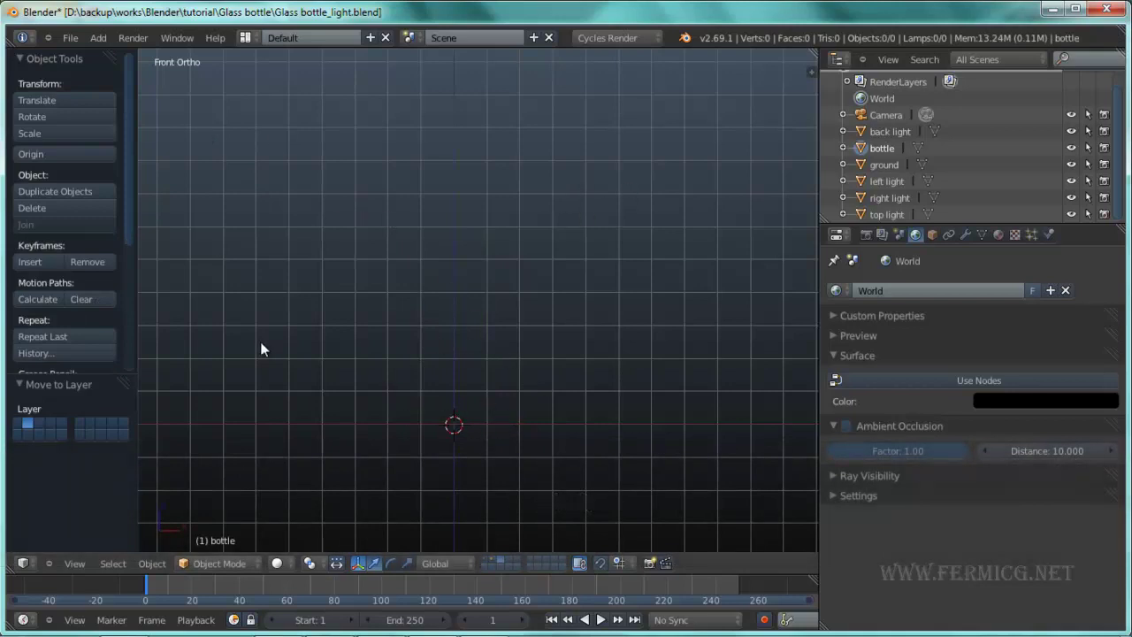
{"action": "left_click", "coordinate": [103, 37]}
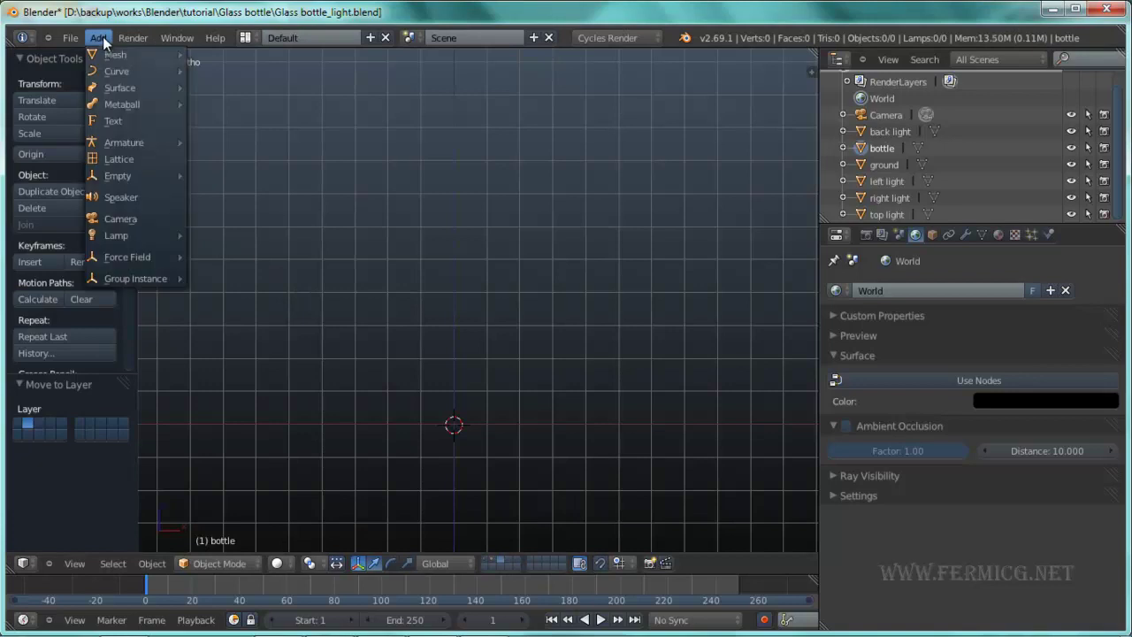
{"action": "mouse_move", "coordinate": [124, 54]}
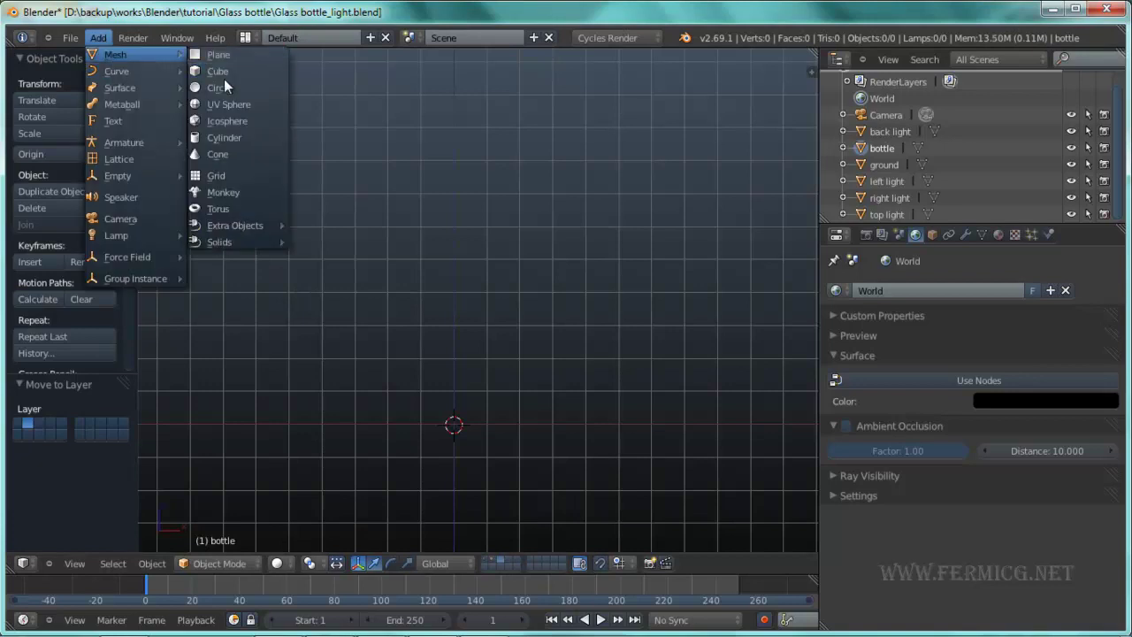
{"action": "left_click", "coordinate": [223, 104]}
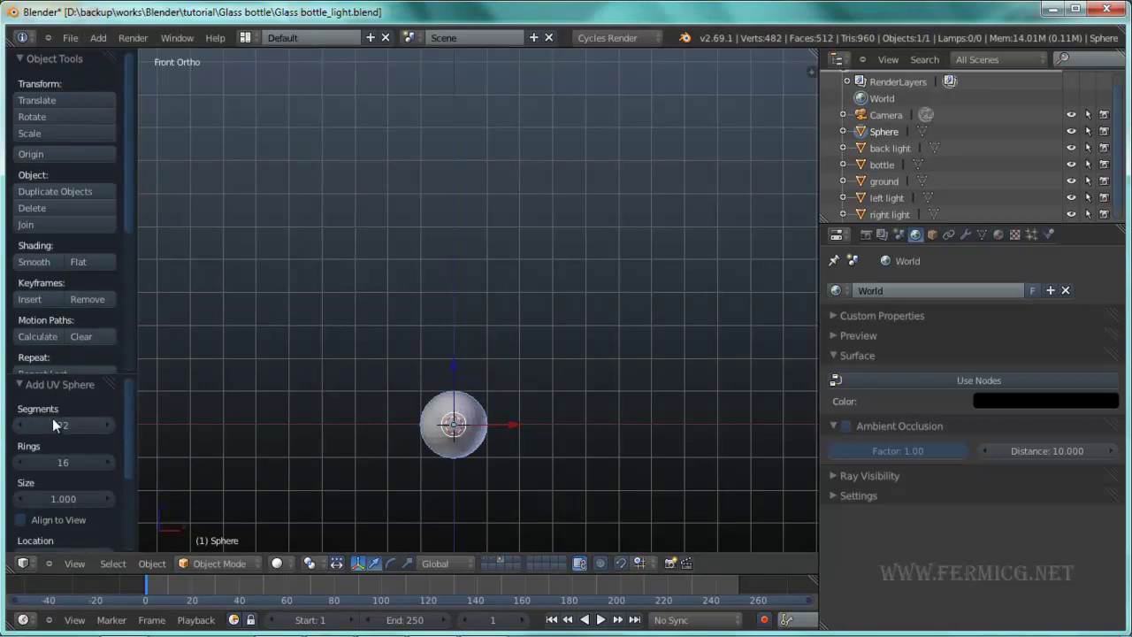
{"action": "left_click", "coordinate": [34, 262]}
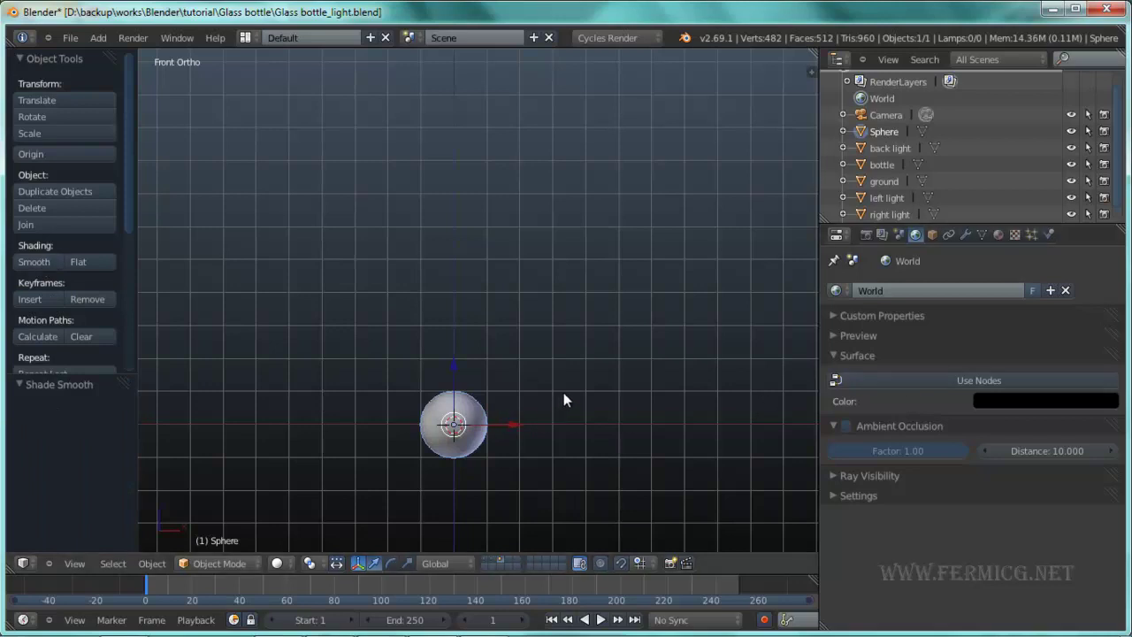
- Flatten the sphere by scaling it to about 0.453 along the Z axis
{"action": "key", "text": "s"}
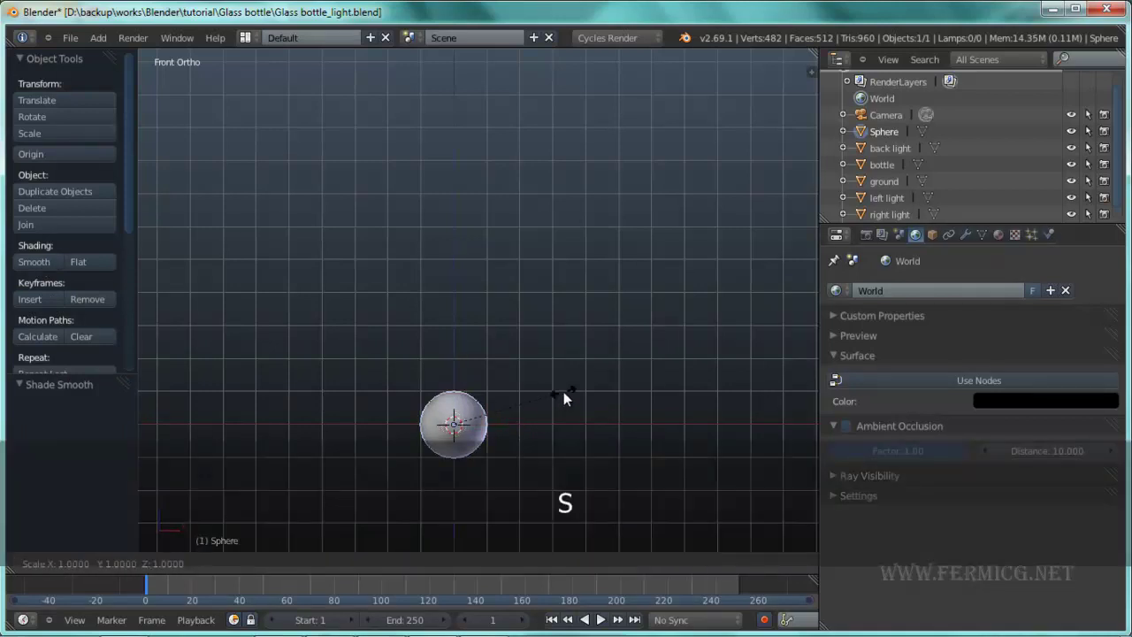
{"action": "key", "text": "z"}
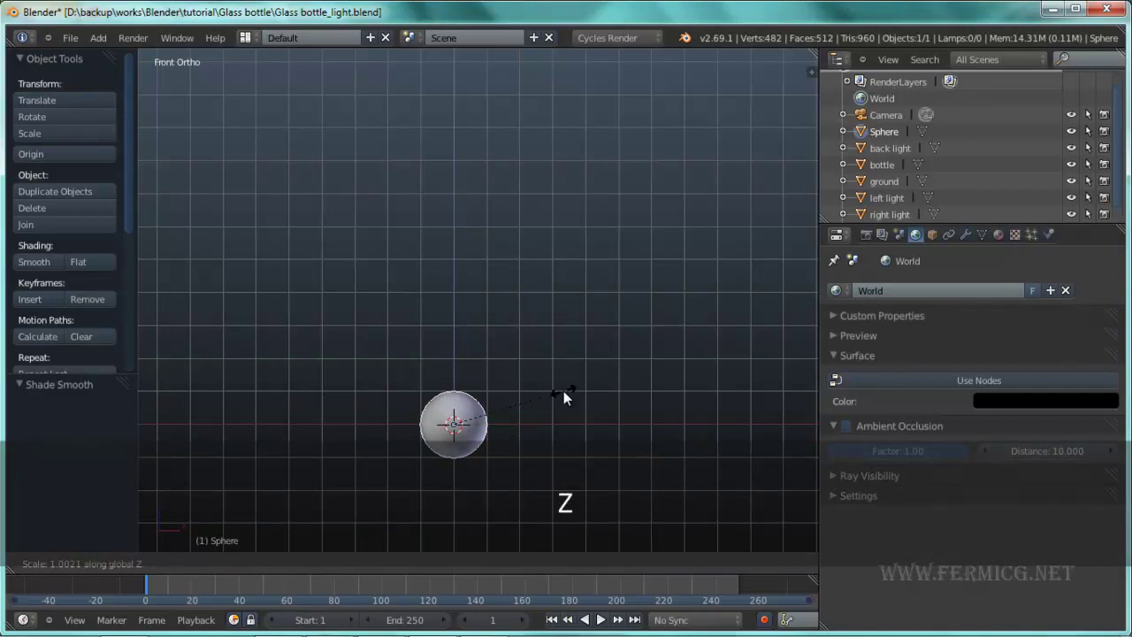
{"action": "left_click", "coordinate": [487, 385]}
- Enter Edit Mode on the flattened sphere and deselect all of its geometry
{"action": "middle_click_drag", "start_coordinate": [522, 414], "coordinate": [596, 439], "text": "shift"}
{"action": "scroll", "coordinate": [583, 357], "scroll_direction": "up", "scroll_amount": 6}
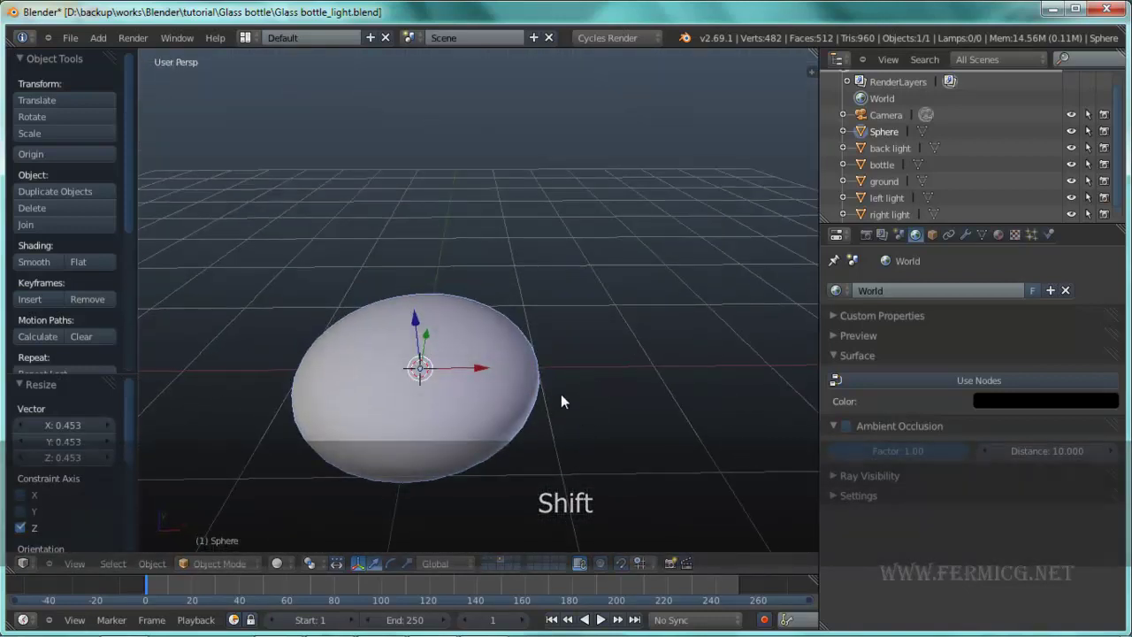
{"action": "middle_click_drag", "start_coordinate": [561, 395], "coordinate": [593, 311], "text": "shift"}
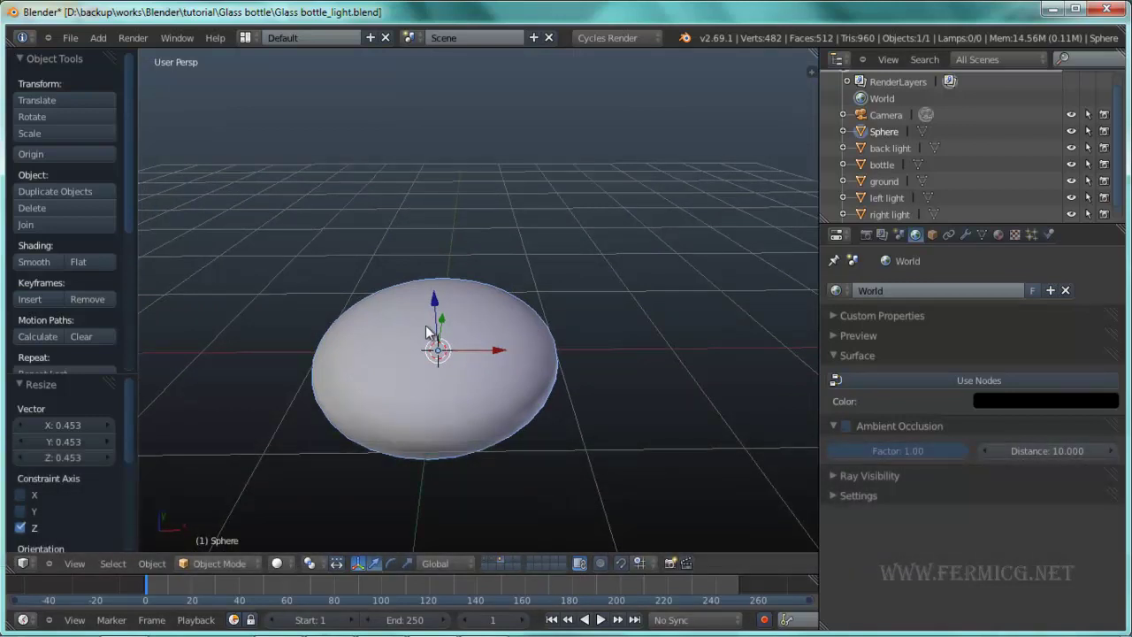
{"action": "middle_click_drag", "start_coordinate": [434, 391], "coordinate": [464, 363]}
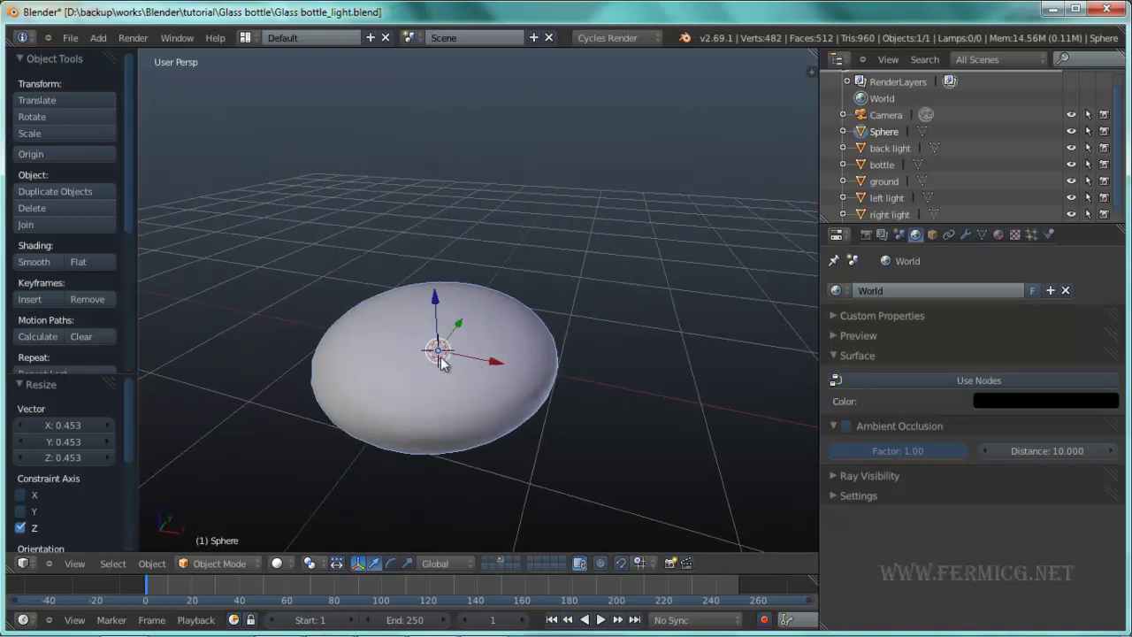
{"action": "middle_click_drag", "start_coordinate": [388, 365], "coordinate": [369, 311]}
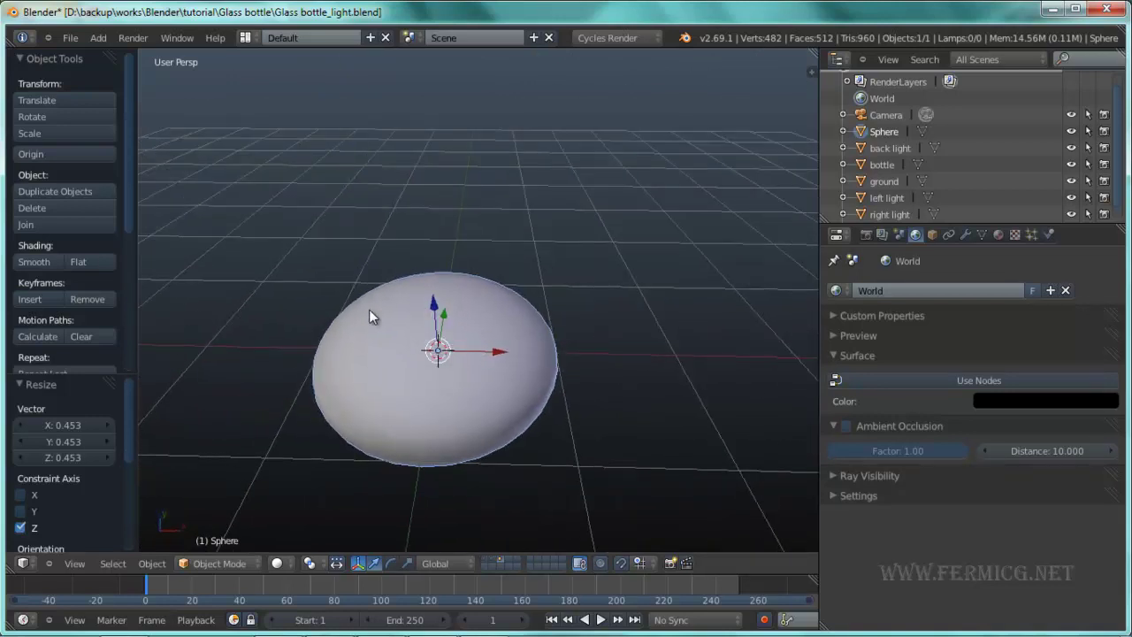
{"action": "middle_click_drag", "start_coordinate": [415, 359], "coordinate": [278, 430]}
{"action": "left_click", "coordinate": [228, 562]}
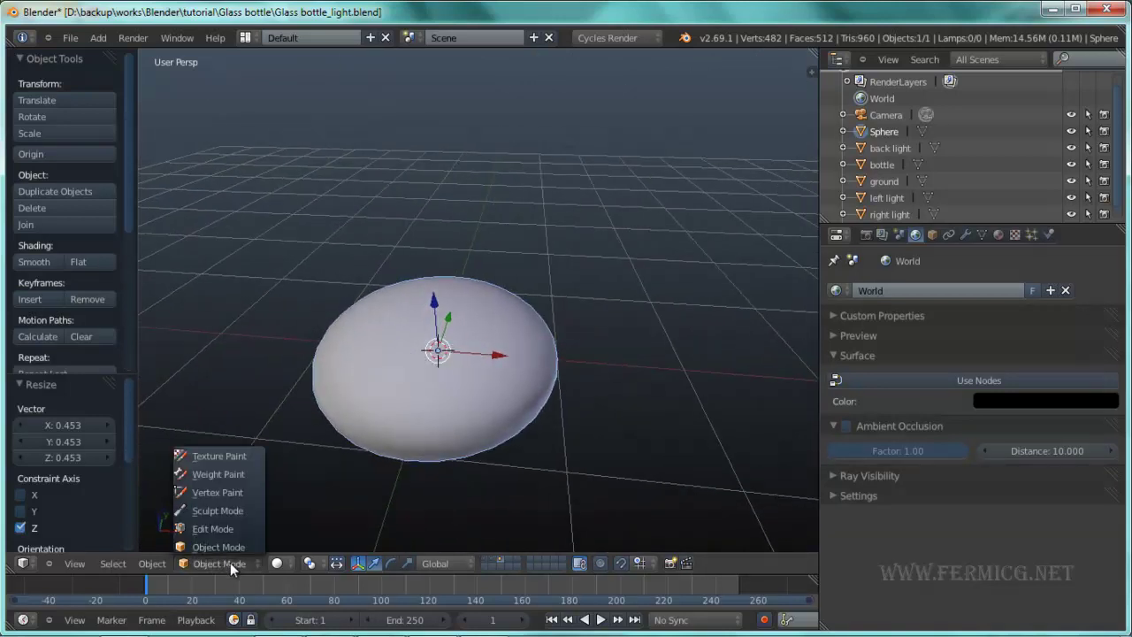
{"action": "left_click", "coordinate": [238, 529]}
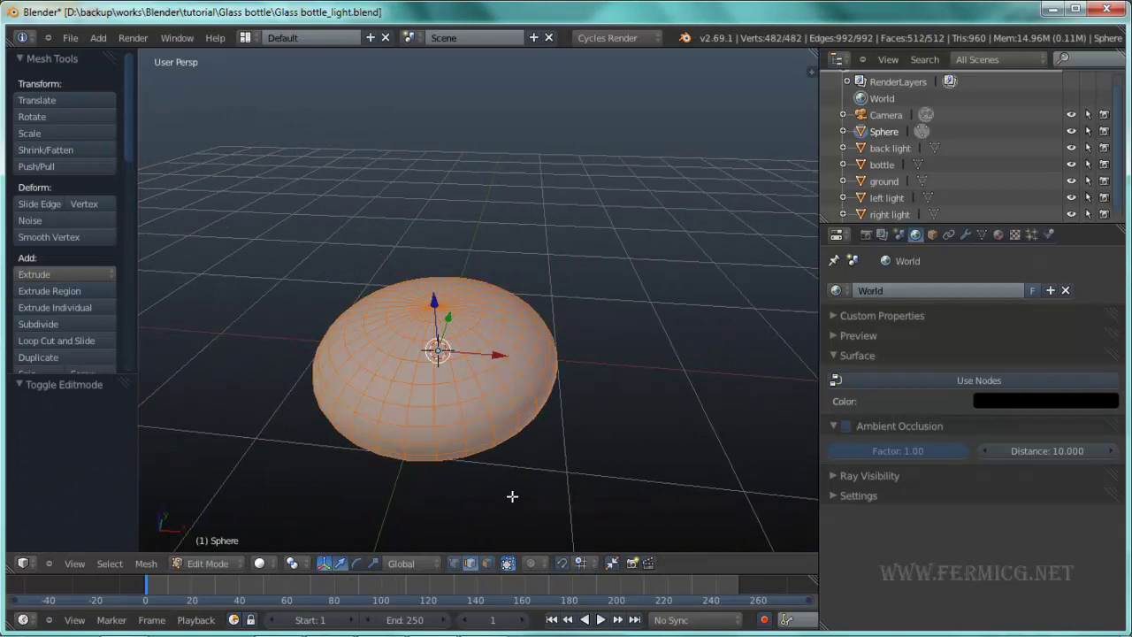
{"action": "key", "text": "a"}
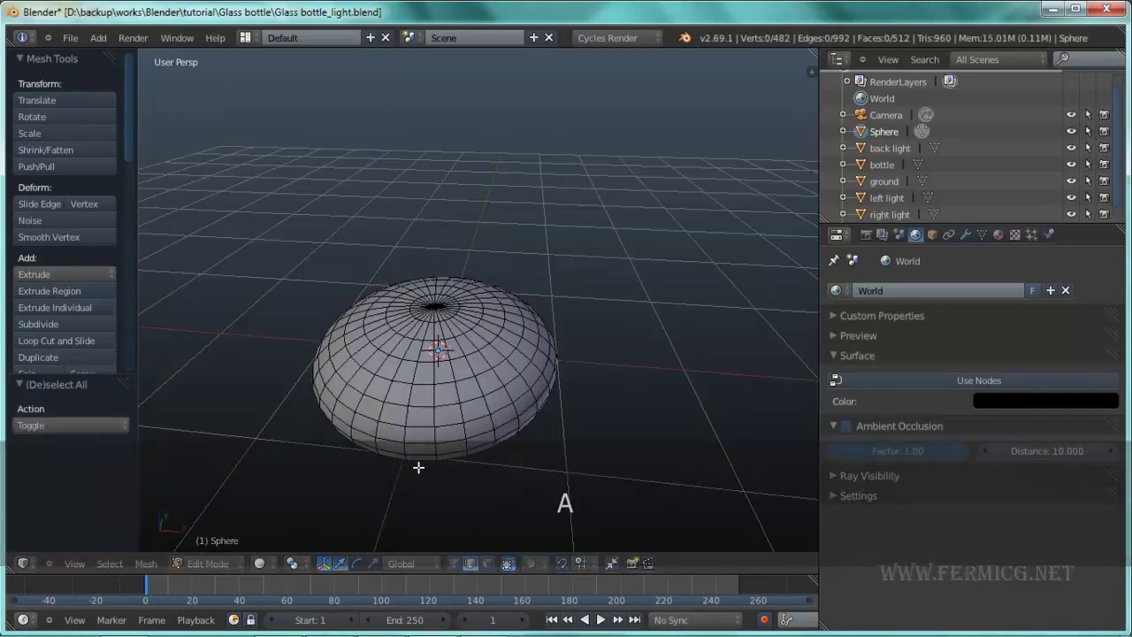
{"action": "key", "text": "a"}
{"action": "key", "text": "a"}
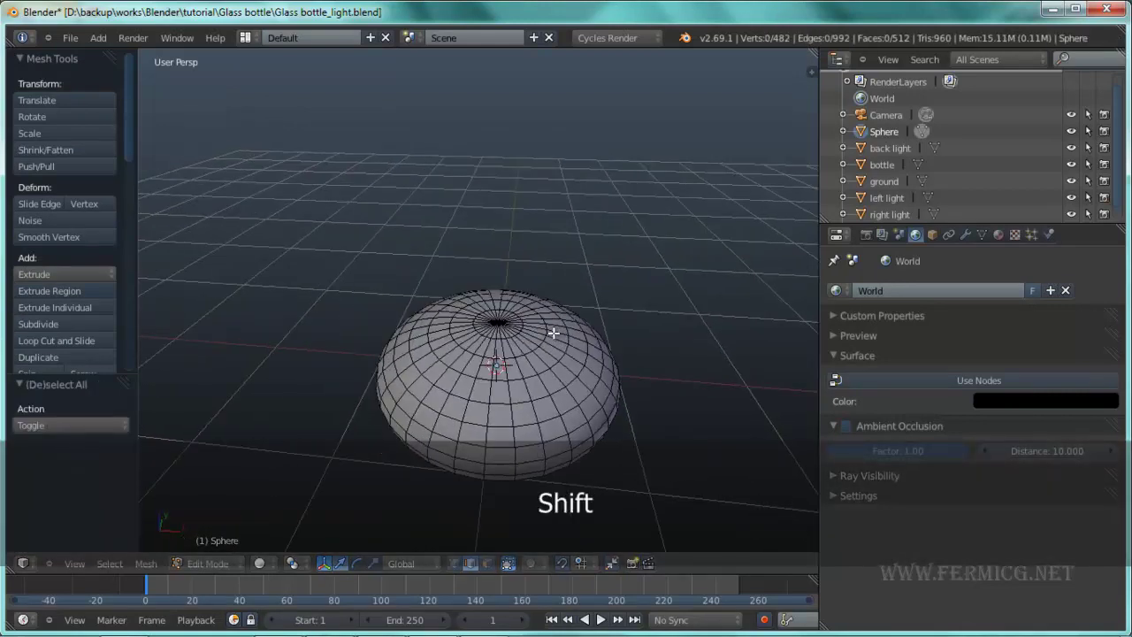
- Select the sphere's top and bottom pole vertices in vertex selection mode
{"action": "scroll", "coordinate": [545, 336], "scroll_direction": "up", "scroll_amount": 4}
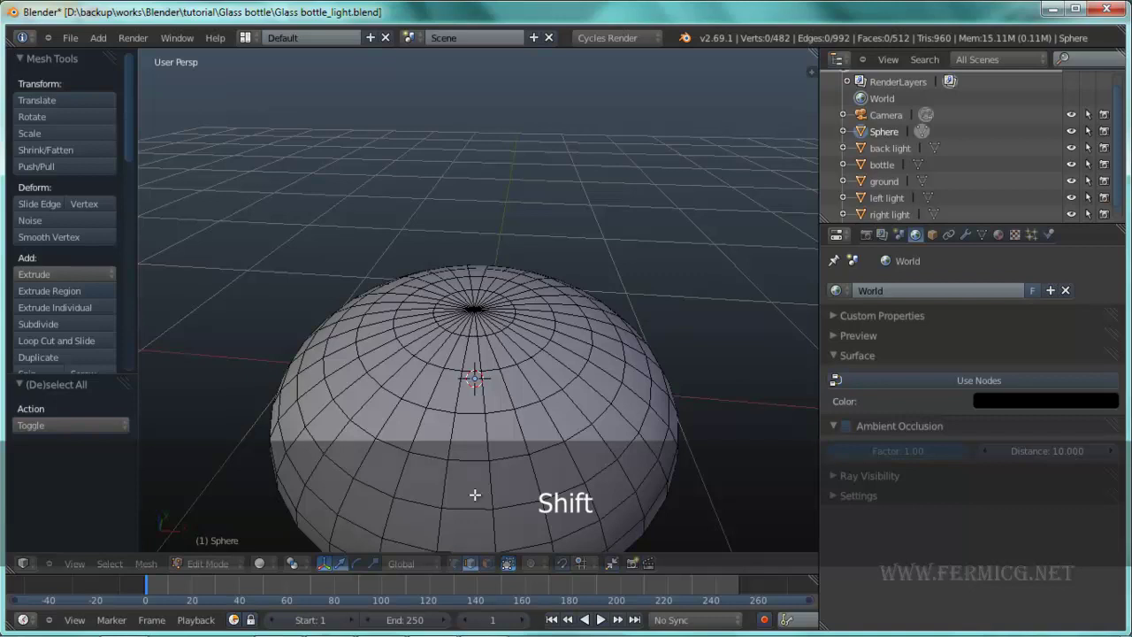
{"action": "left_click", "coordinate": [454, 563]}
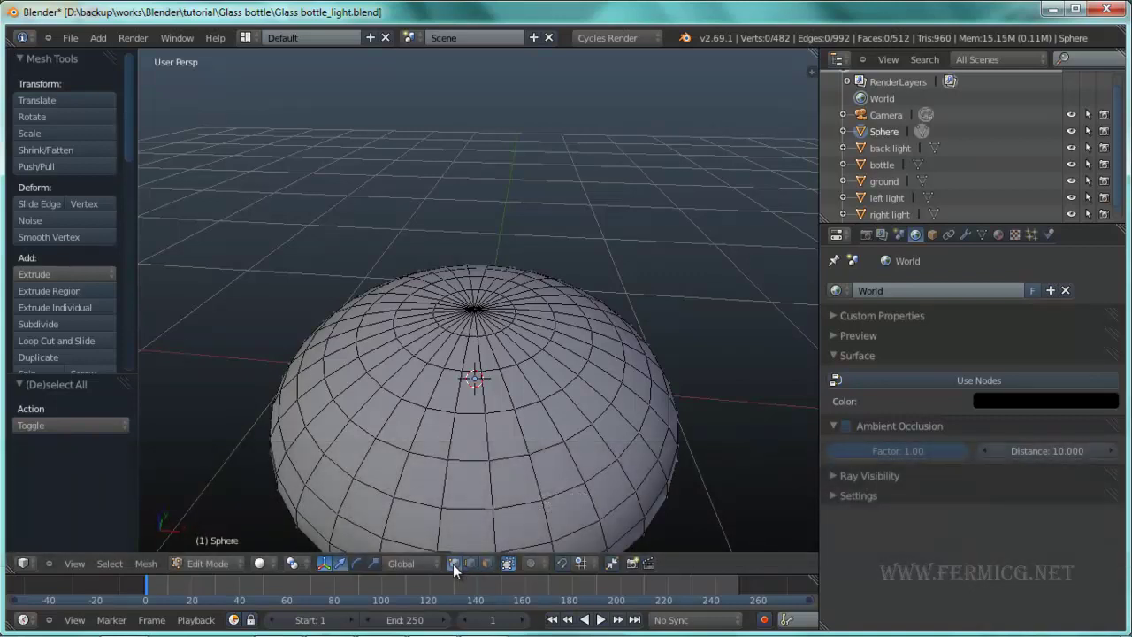
{"action": "right_click", "coordinate": [472, 309]}
{"action": "middle_click_drag", "start_coordinate": [589, 346], "coordinate": [568, 538]}
{"action": "right_click", "coordinate": [442, 280], "text": "shift"}
- Dent both poles inward by scaling them to about 0.029 along Z with proportional editing enabled at a size of 1.00
{"action": "left_click", "coordinate": [534, 563]}
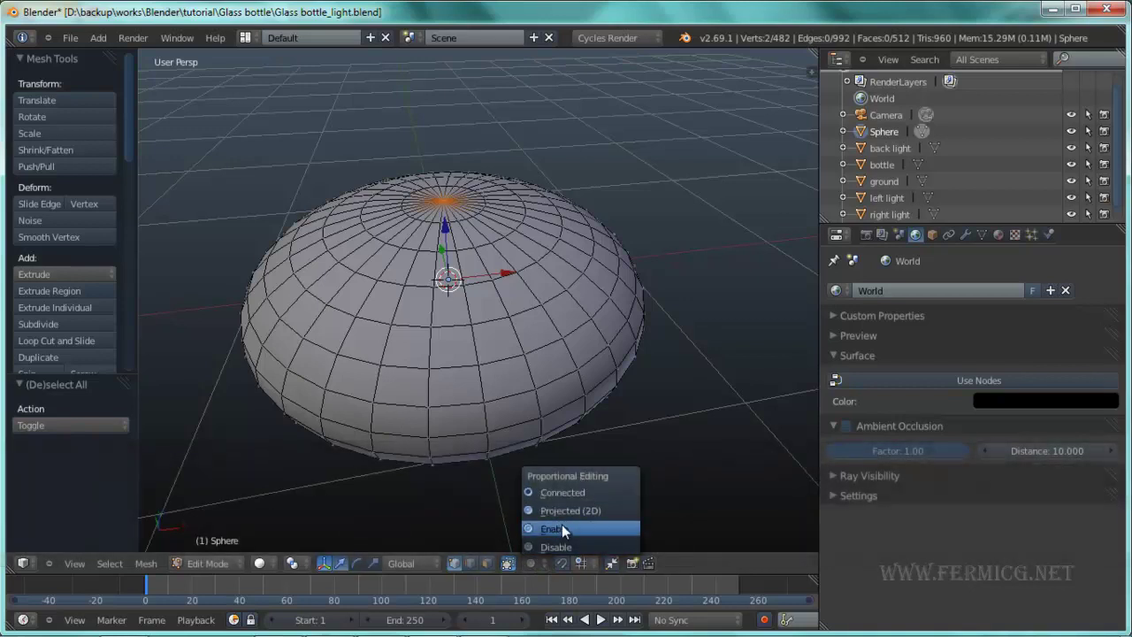
{"action": "left_click", "coordinate": [554, 529]}
{"action": "middle_click_drag", "start_coordinate": [586, 331], "coordinate": [602, 365]}
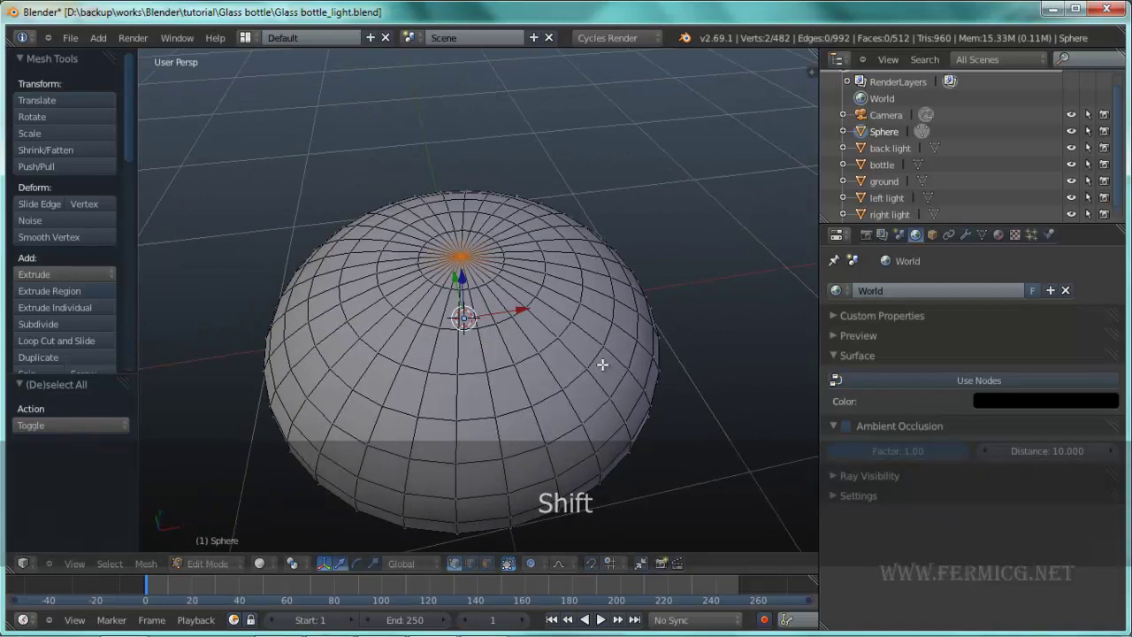
{"action": "key", "text": "s"}
{"action": "key", "text": "z"}
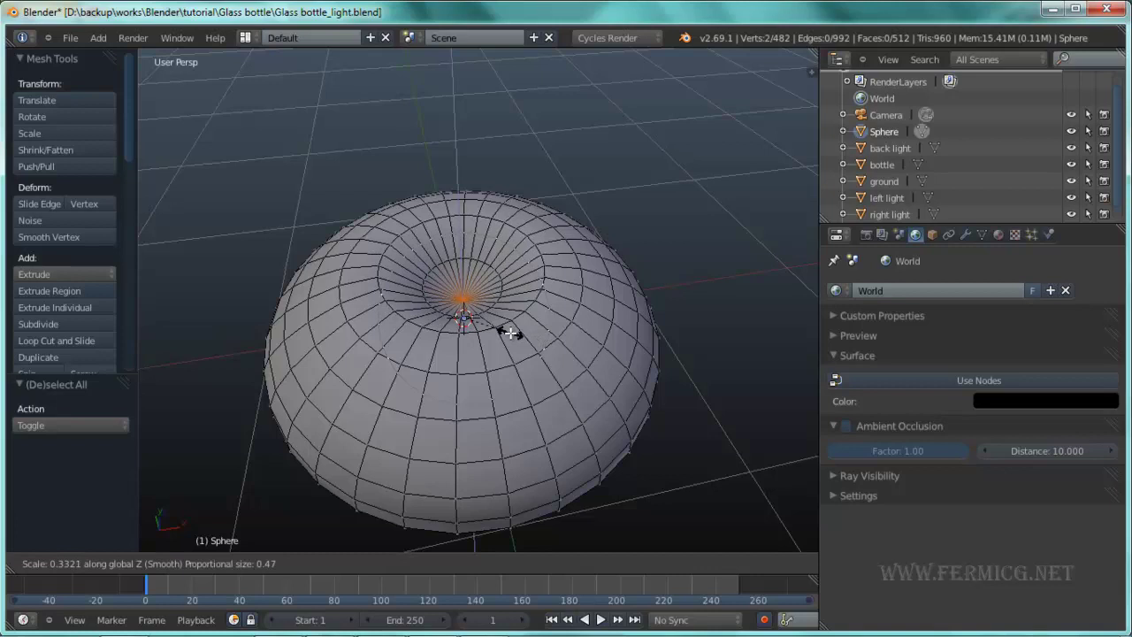
{"action": "scroll", "coordinate": [512, 334], "scroll_direction": "down", "scroll_amount": 4}
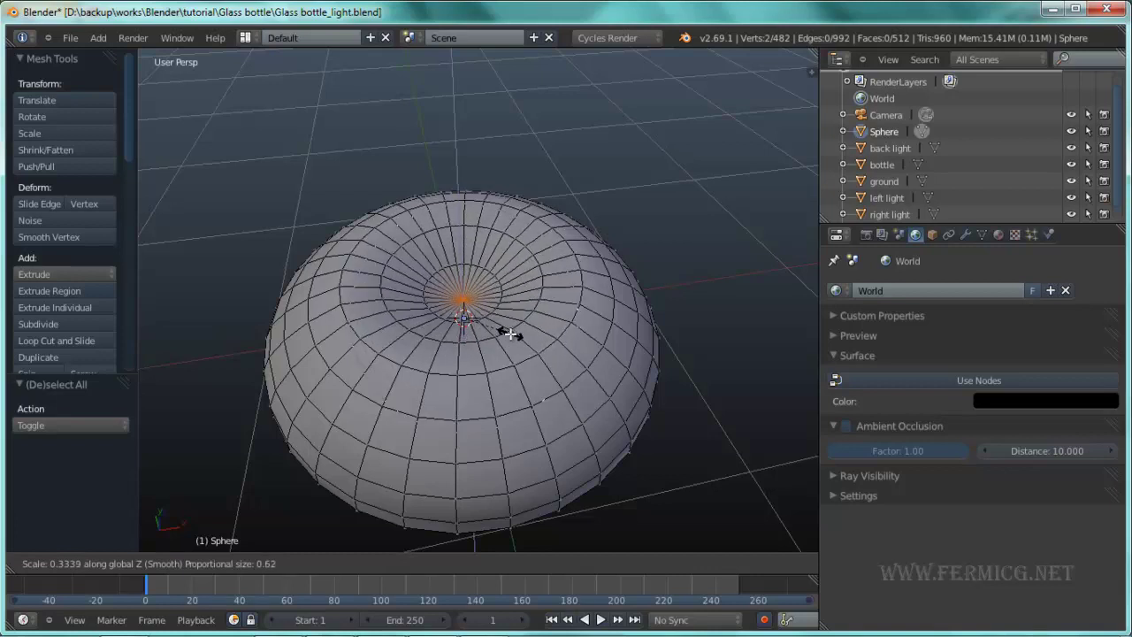
{"action": "scroll", "coordinate": [511, 335], "scroll_direction": "down", "scroll_amount": 5}
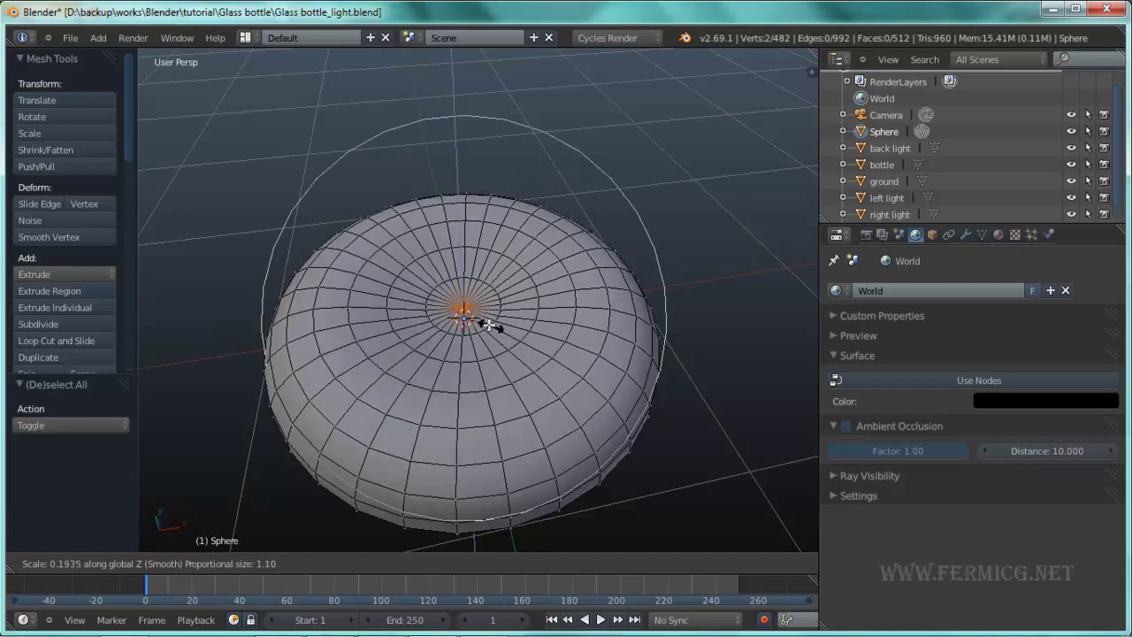
{"action": "scroll", "coordinate": [465, 321], "scroll_direction": "down", "scroll_amount": 1}
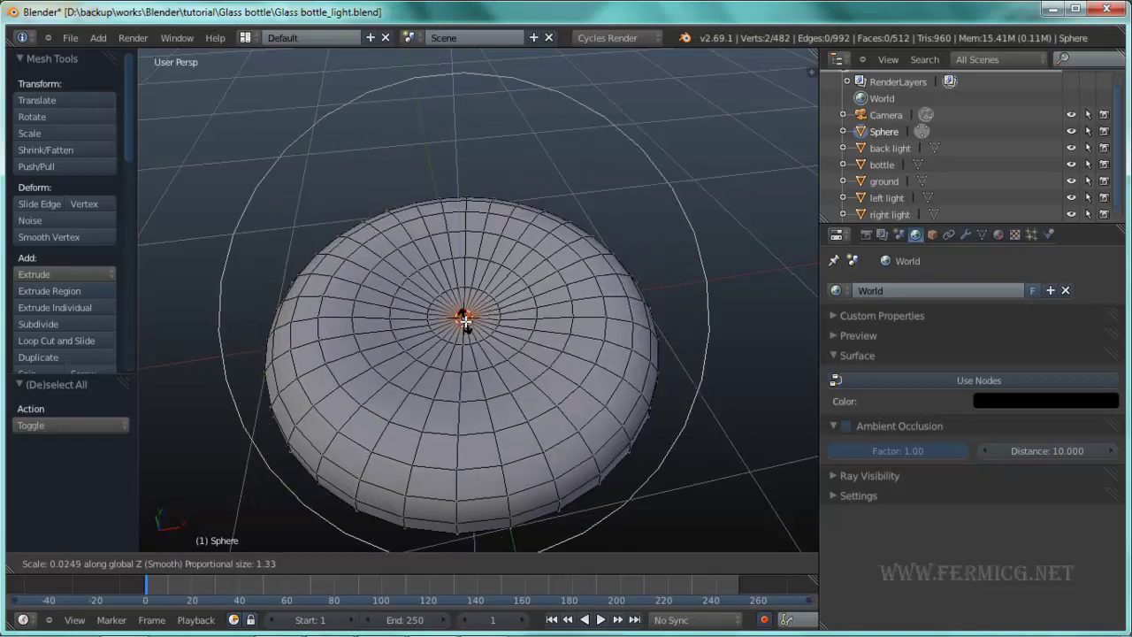
{"action": "scroll", "coordinate": [465, 321], "scroll_direction": "up", "scroll_amount": 1}
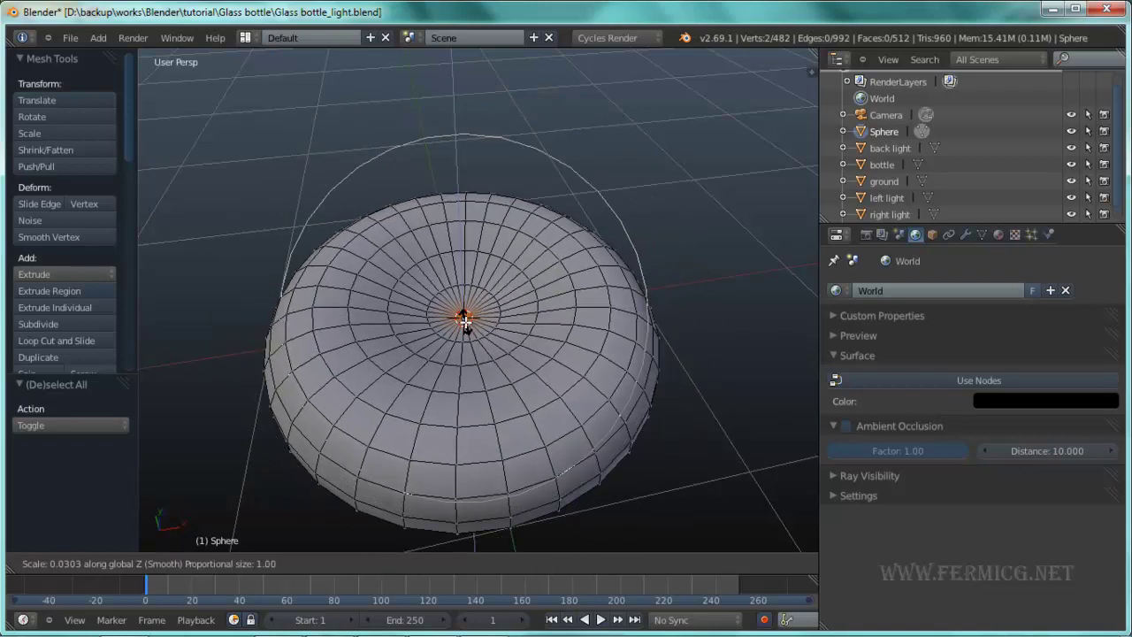
{"action": "left_click", "coordinate": [464, 322]}
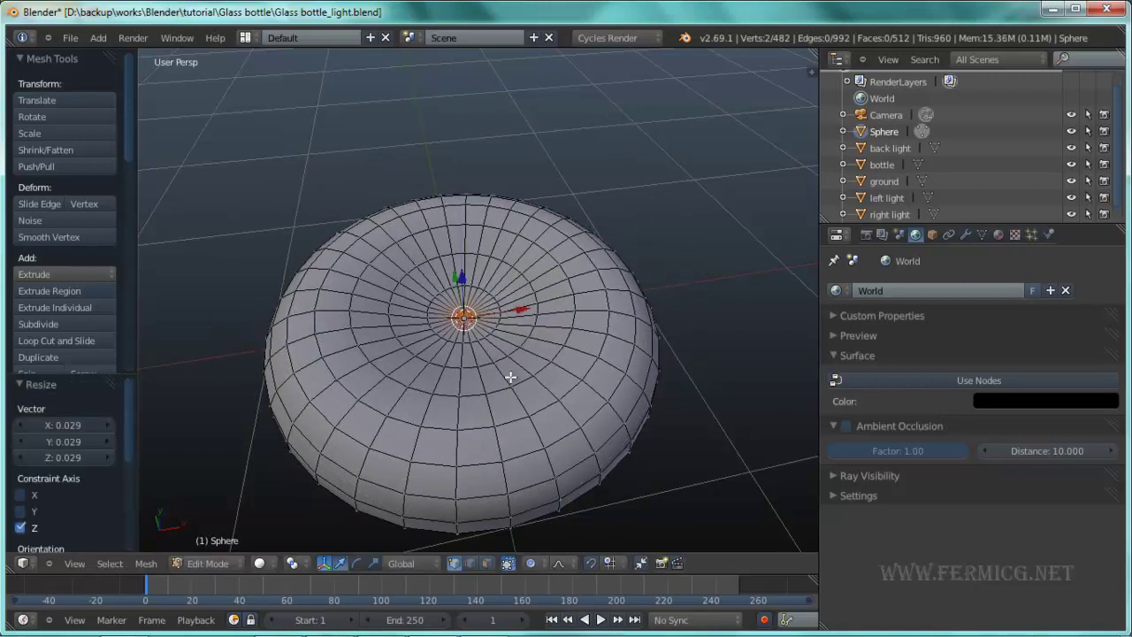
- Return to Object Mode and rename the dented sphere object as RBC
{"action": "middle_click_drag", "start_coordinate": [636, 440], "coordinate": [727, 383]}
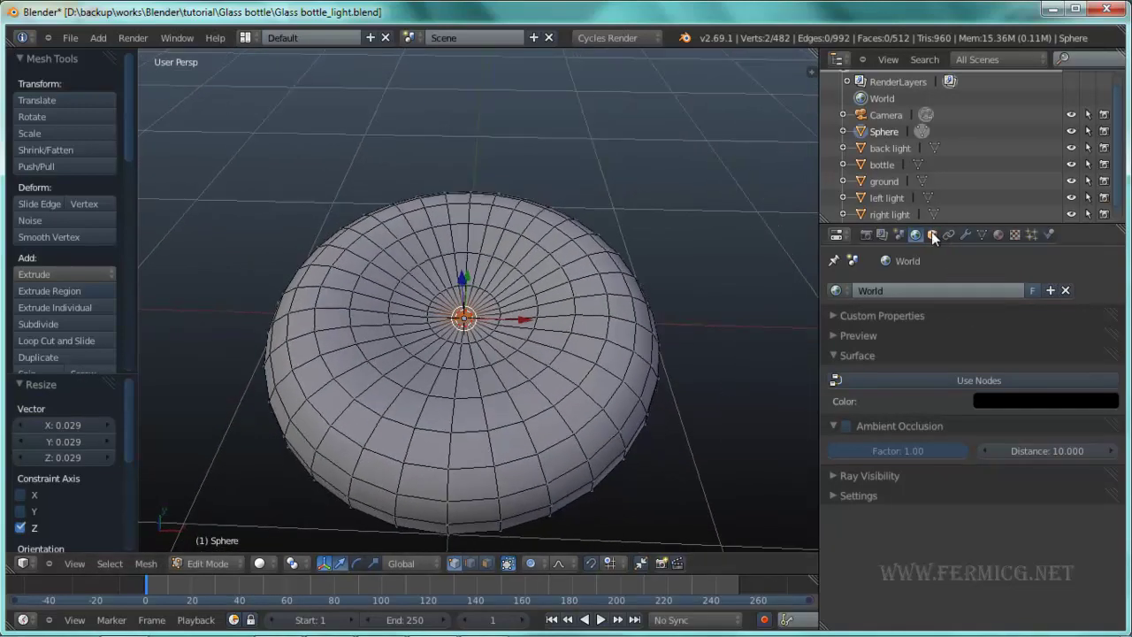
{"action": "left_click", "coordinate": [208, 563]}
{"action": "left_click", "coordinate": [200, 546]}
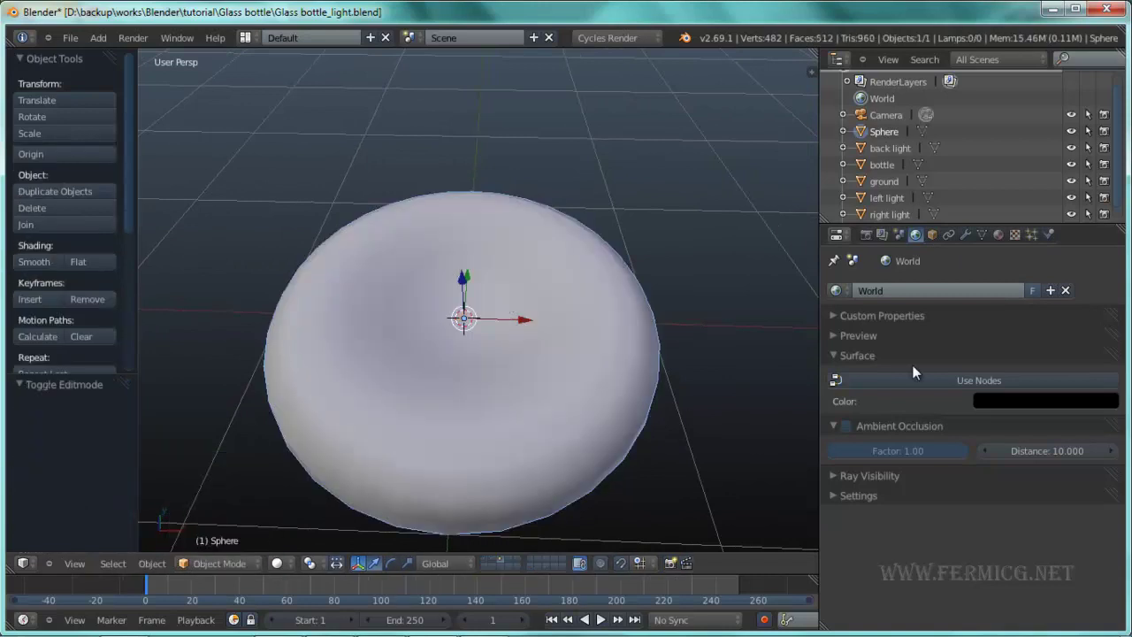
{"action": "left_click", "coordinate": [933, 234]}
{"action": "left_click", "coordinate": [915, 291]}
{"action": "type", "text": "RBC"}
{"action": "key", "text": "Return"}
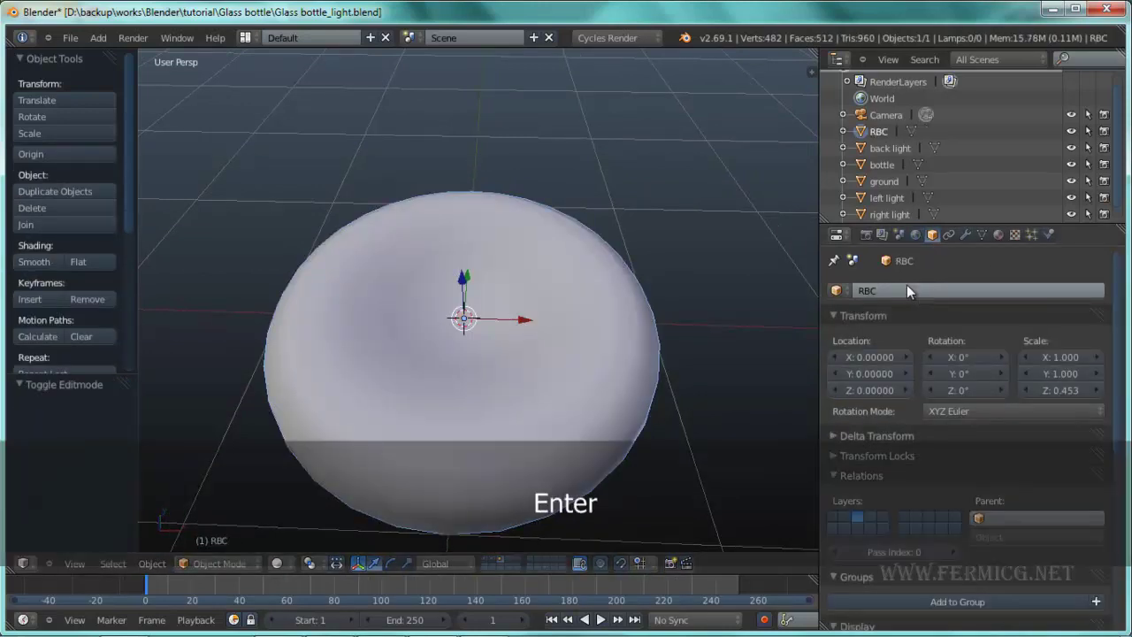
- Save the scene as a new file named Glass bottle_rbc mesh tut.blend in the same folder
{"action": "left_click", "coordinate": [70, 38]}
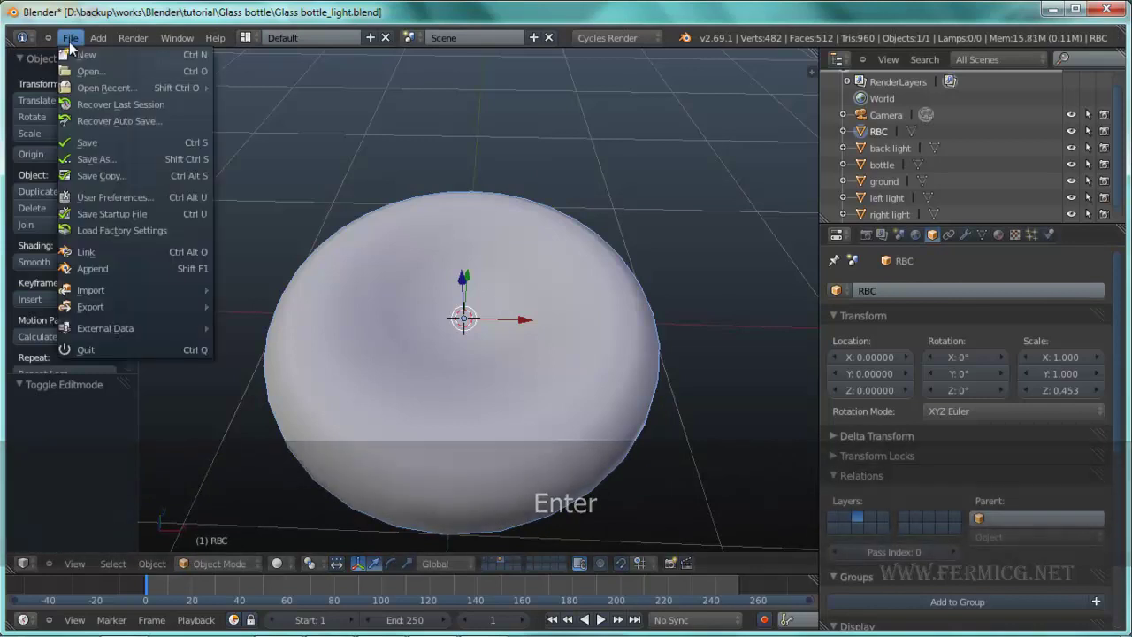
{"action": "left_click", "coordinate": [90, 160]}
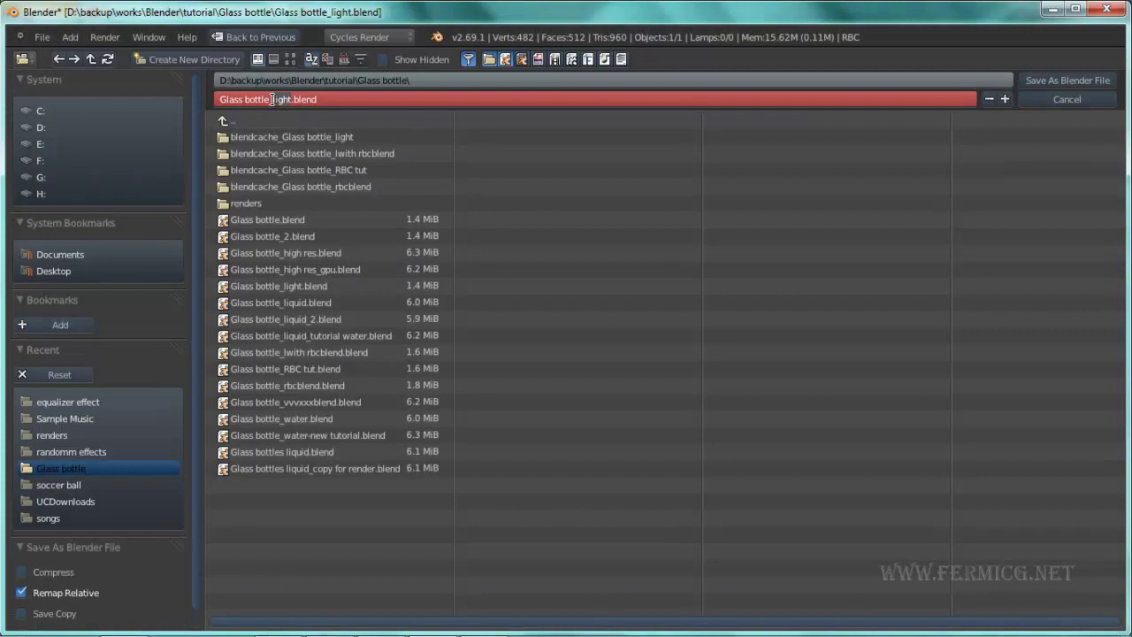
{"action": "type", "text": "rbc me"}
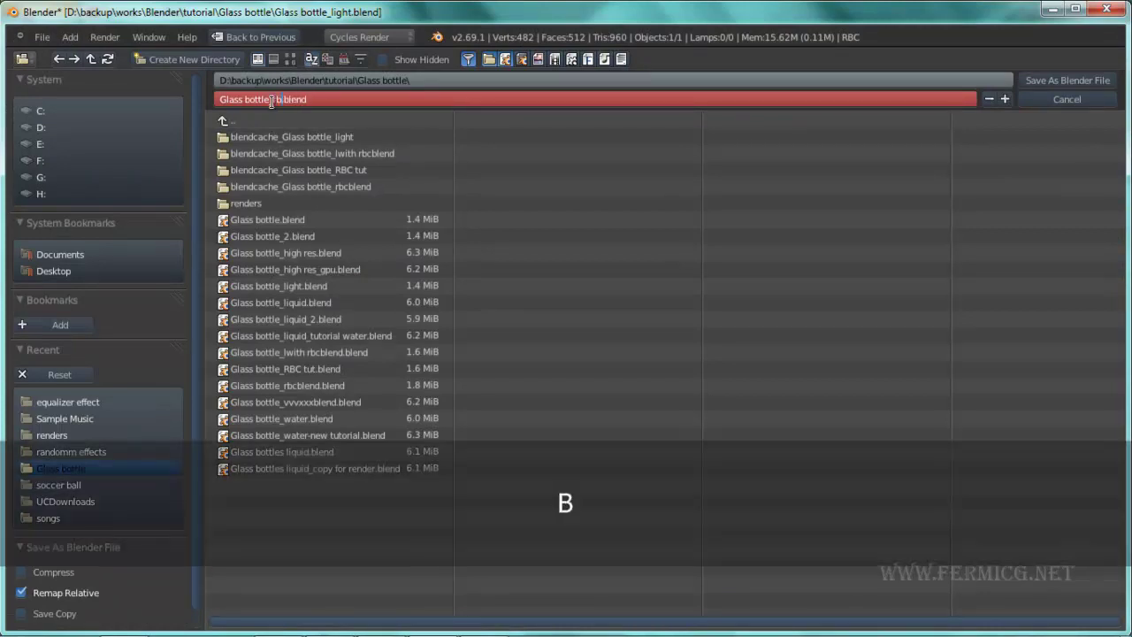
{"action": "type", "text": "sh tut"}
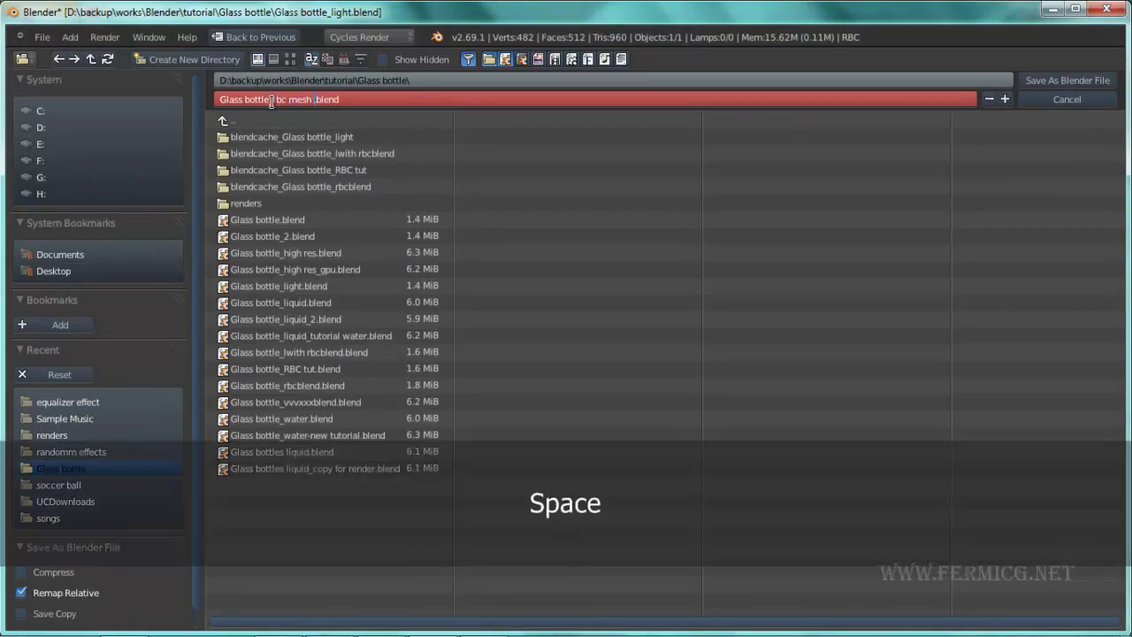
{"action": "key", "text": "Return"}
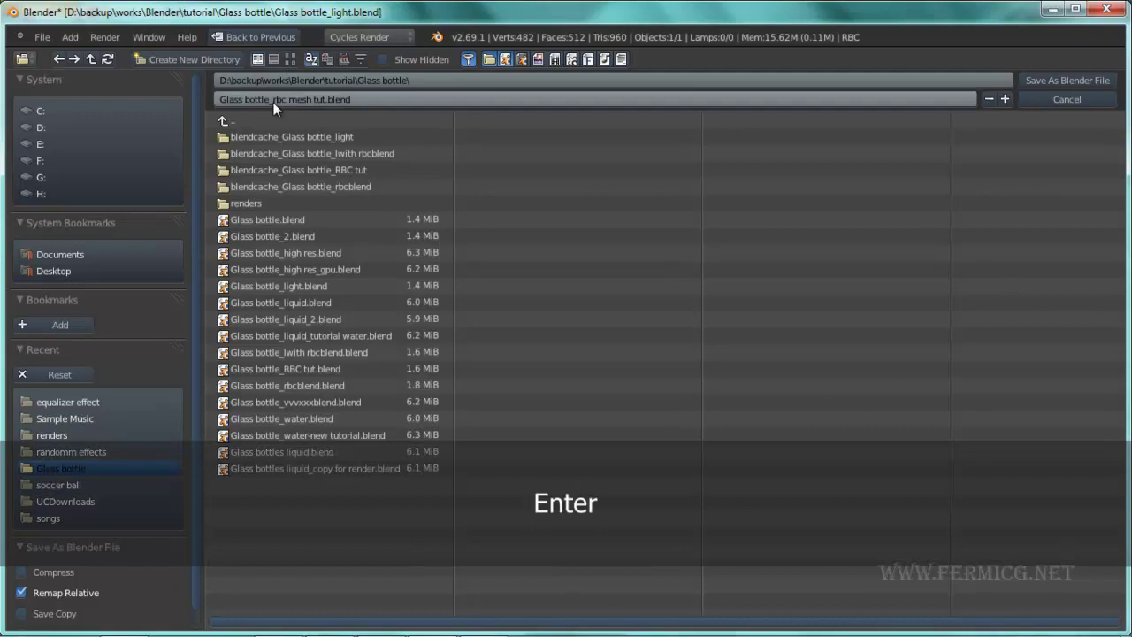
{"action": "left_click", "coordinate": [1067, 79]}
- Show the first layer together with the RBC's layer and switch the viewport shading to Rendered
{"action": "middle_click_drag", "start_coordinate": [424, 431], "coordinate": [469, 357]}
{"action": "mouse_move", "coordinate": [553, 296]}
{"action": "middle_mouse_down", "text": "shift"}
{"action": "mouse_move", "coordinate": [549, 323]}
{"action": "mouse_move", "coordinate": [607, 352]}
{"action": "mouse_move", "coordinate": [500, 379]}
{"action": "mouse_move", "coordinate": [546, 372]}
{"action": "mouse_move", "coordinate": [550, 327]}
{"action": "mouse_move", "coordinate": [491, 336]}
{"action": "mouse_move", "coordinate": [554, 252]}
{"action": "mouse_move", "coordinate": [552, 285]}
{"action": "middle_mouse_up", "text": "shift"}
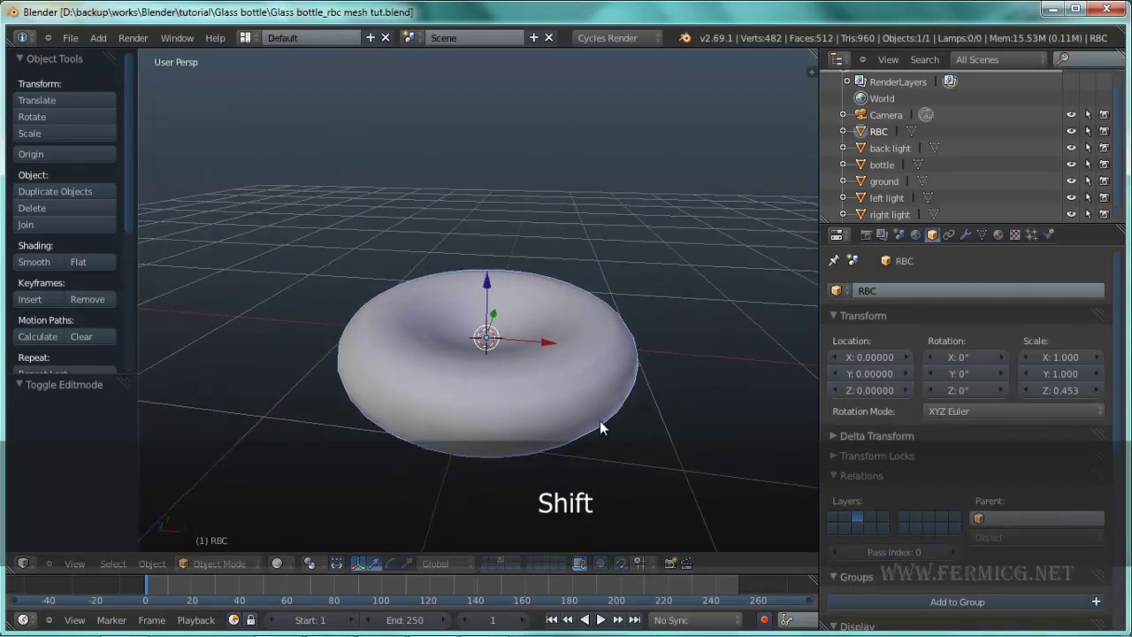
{"action": "left_click", "coordinate": [484, 560], "text": "shift"}
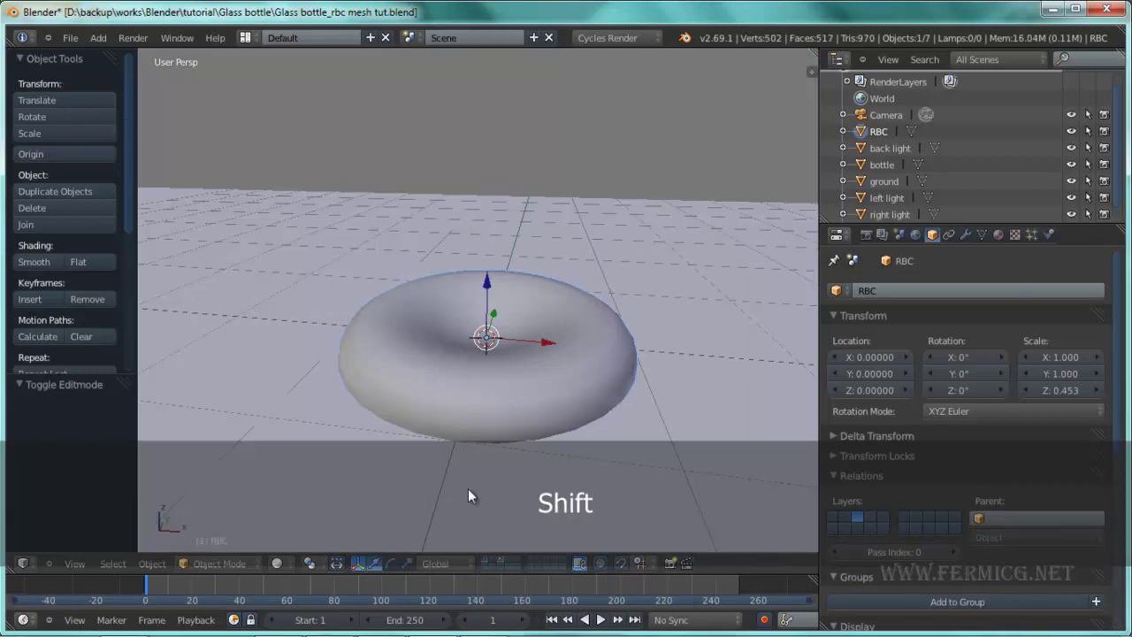
{"action": "left_click", "coordinate": [277, 563]}
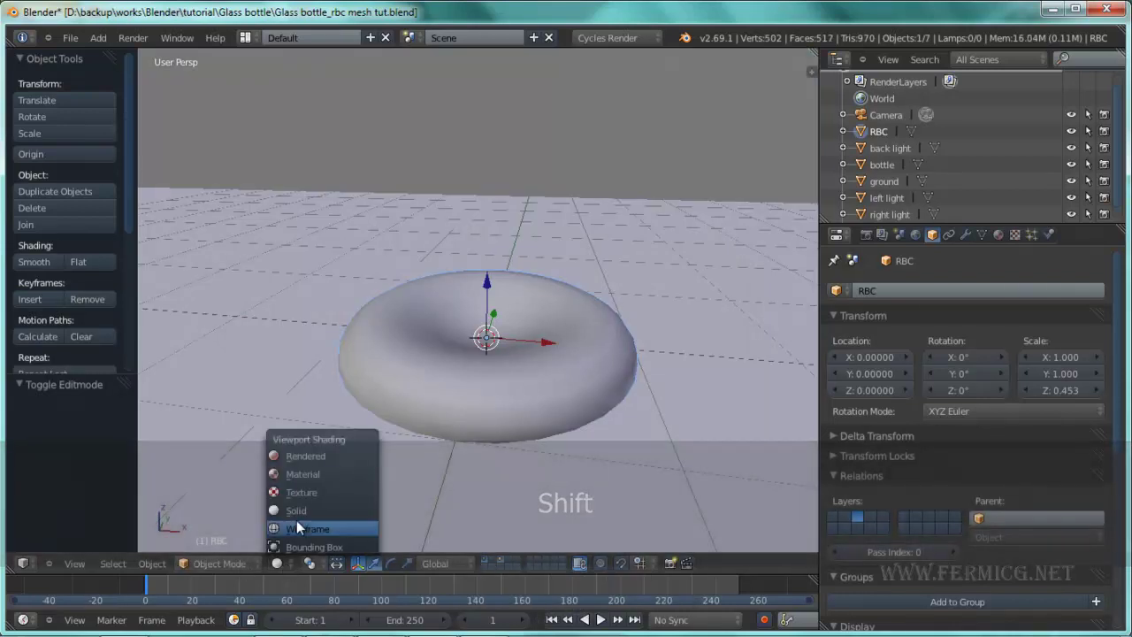
{"action": "left_click", "coordinate": [318, 457]}
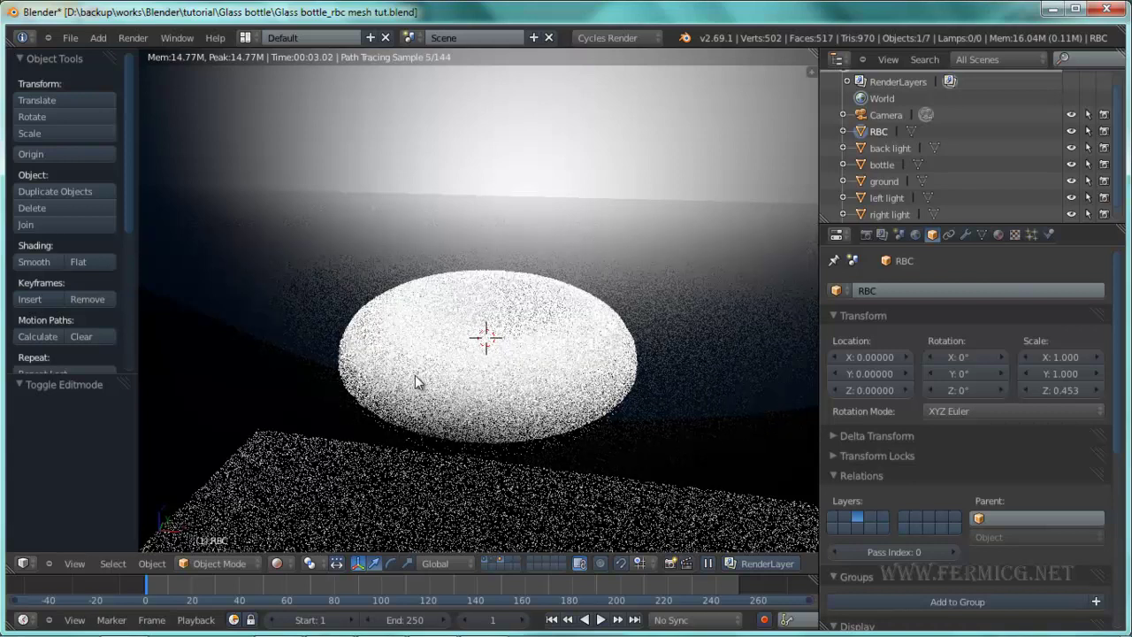
- Disable Square Samples in the render sampling settings
{"action": "left_click", "coordinate": [866, 235]}
{"action": "scroll", "coordinate": [895, 427], "scroll_direction": "down", "scroll_amount": 5}
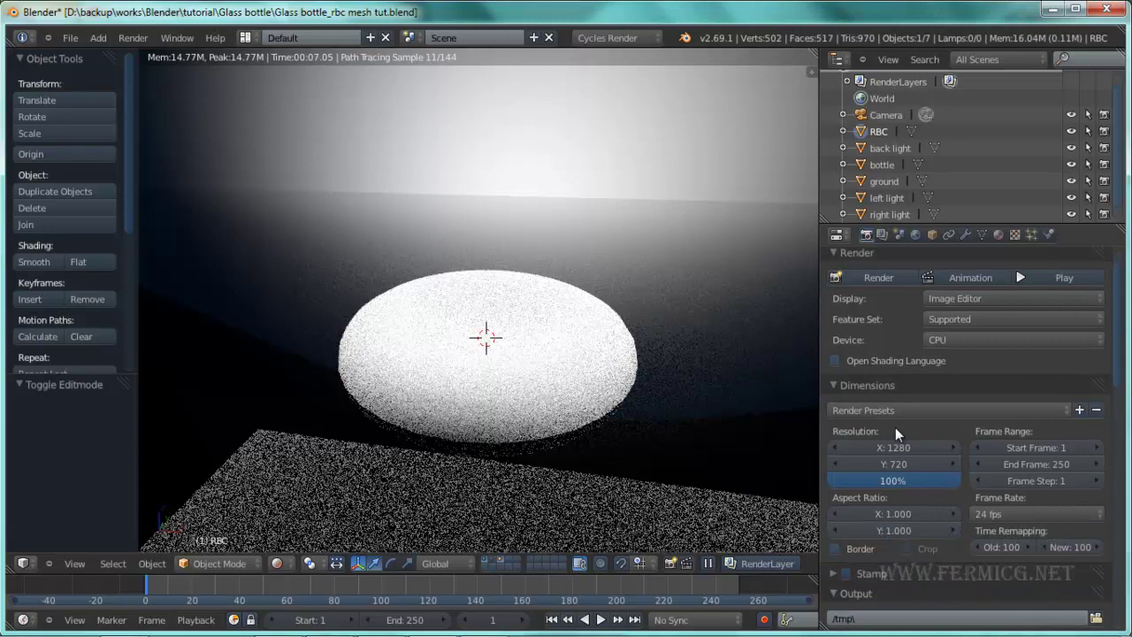
{"action": "scroll", "coordinate": [922, 455], "scroll_direction": "down", "scroll_amount": 4}
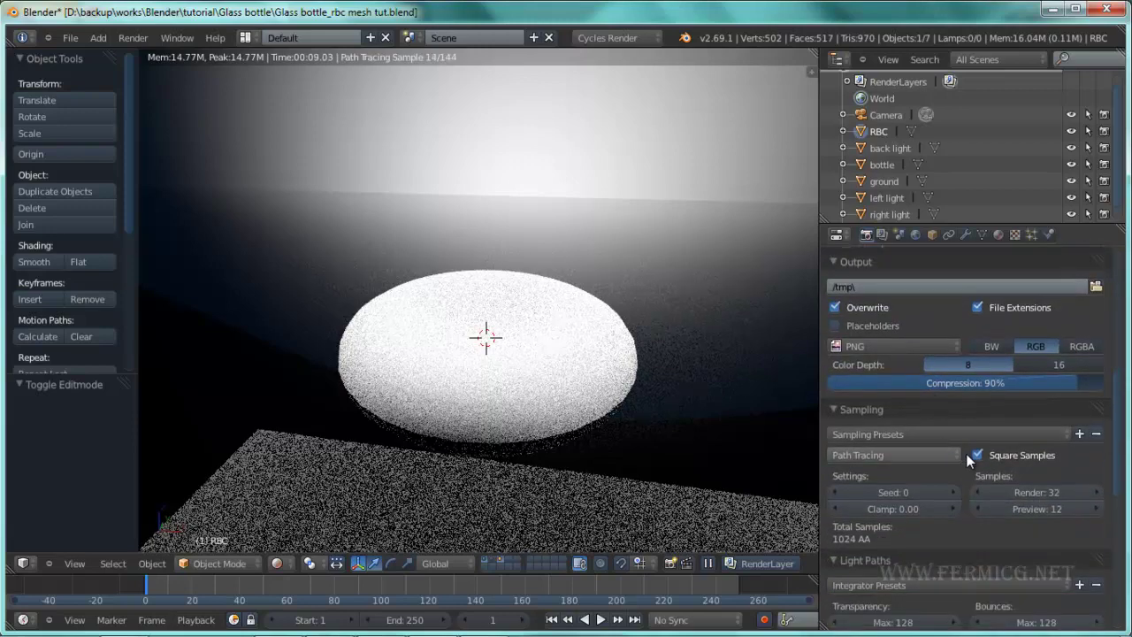
{"action": "left_click", "coordinate": [977, 455]}
- Frame the RBC in the rendered view and give it a new material named rbc
{"action": "middle_click_drag", "start_coordinate": [646, 327], "coordinate": [654, 358], "text": "shift"}
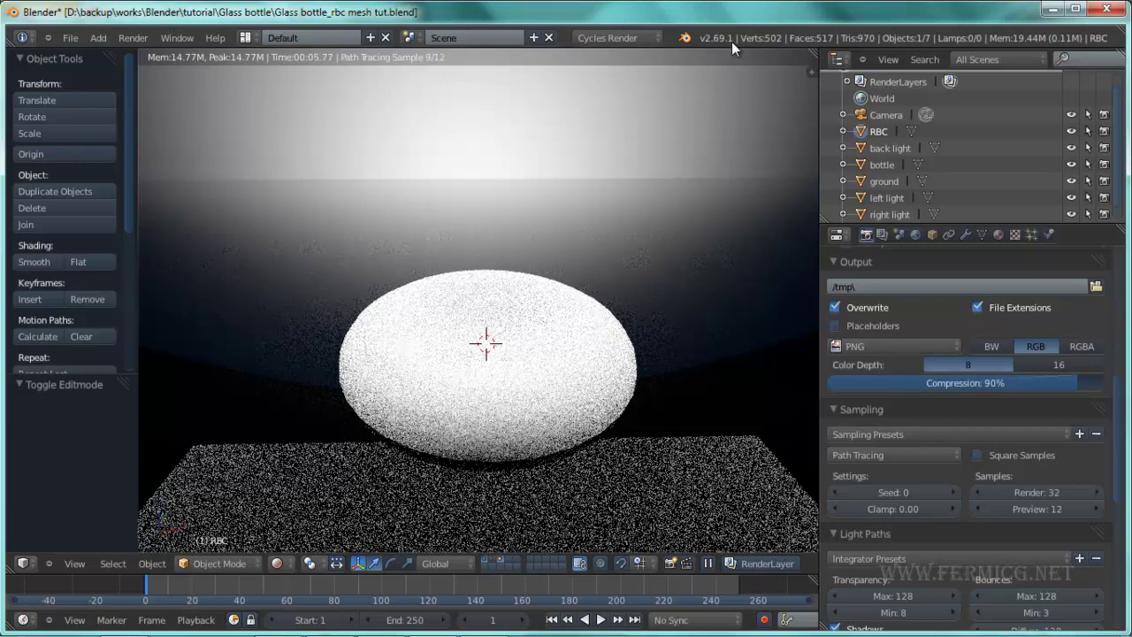
{"action": "middle_click_drag", "start_coordinate": [715, 294], "coordinate": [701, 247], "text": "shift"}
{"action": "middle_click_drag", "start_coordinate": [677, 106], "coordinate": [683, 67], "text": "shift"}
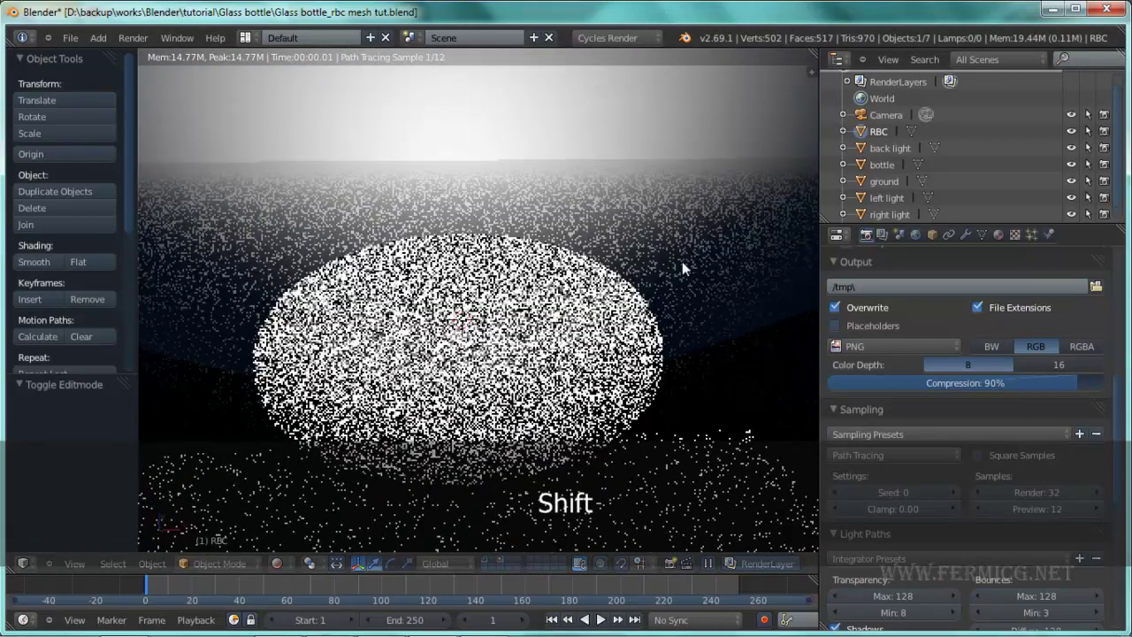
{"action": "middle_click_drag", "start_coordinate": [685, 350], "coordinate": [600, 342], "text": "shift"}
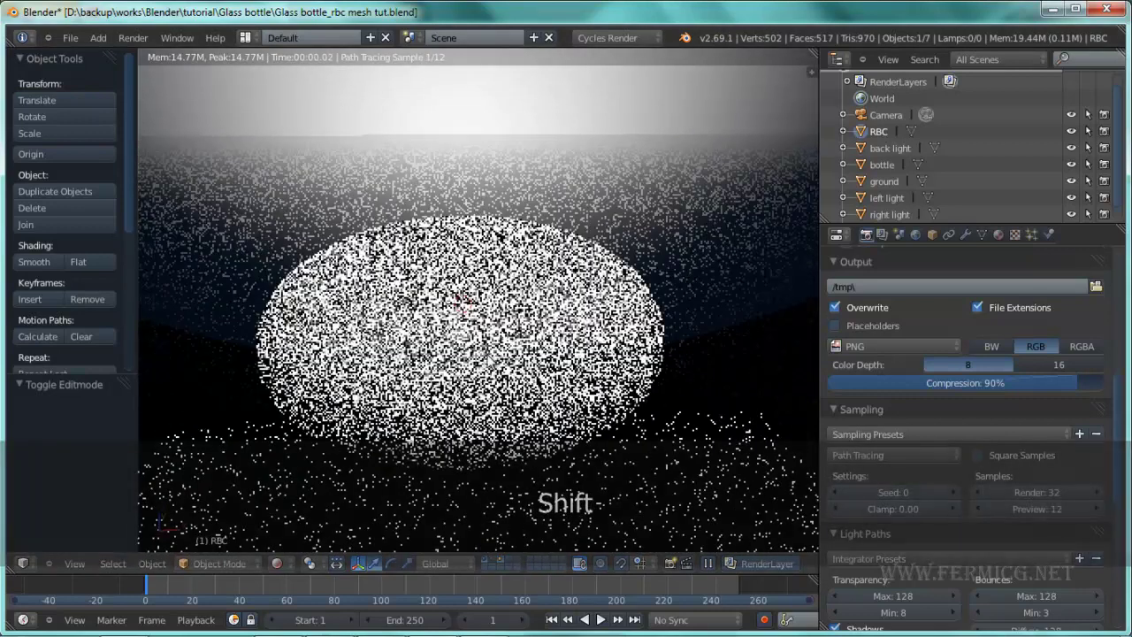
{"action": "scroll", "coordinate": [494, 362], "scroll_direction": "down", "scroll_amount": 2}
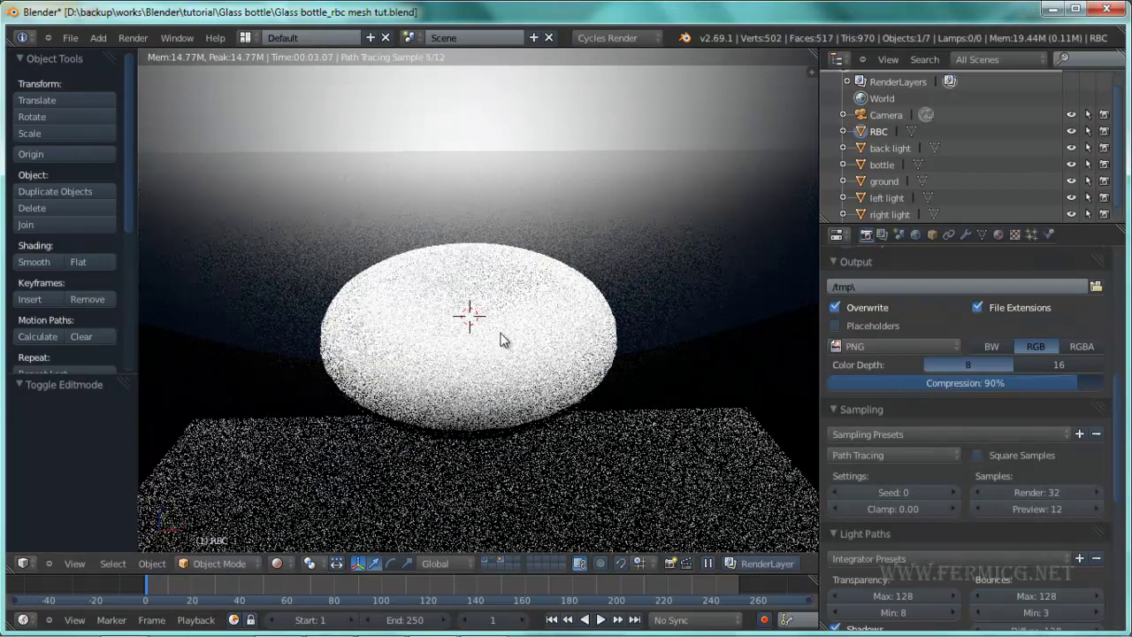
{"action": "left_click", "coordinate": [999, 235]}
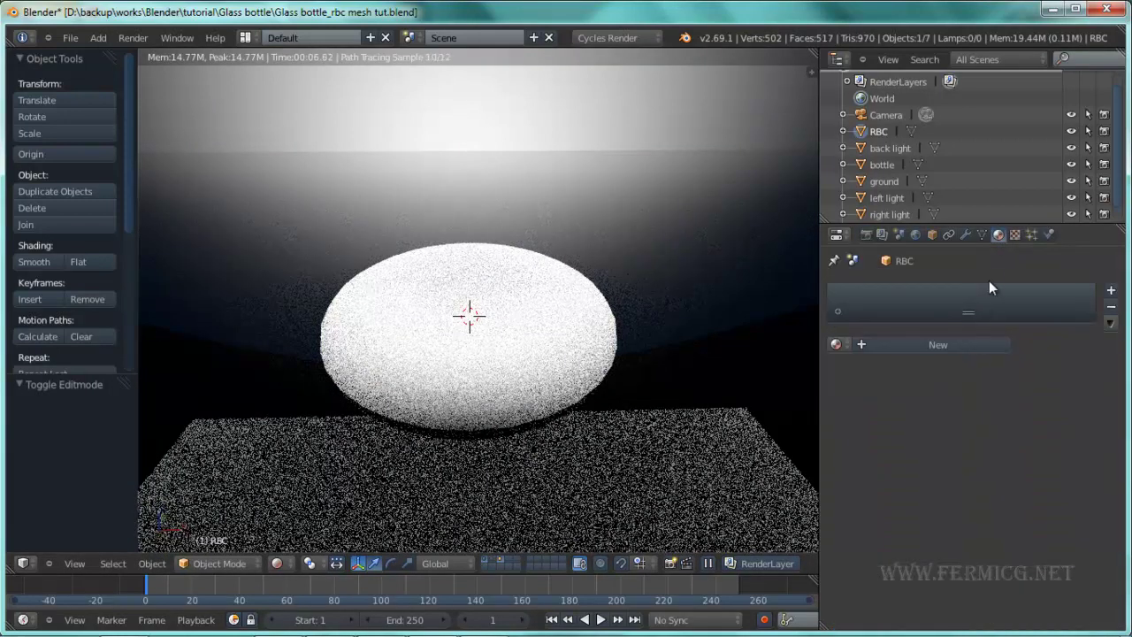
{"action": "left_click", "coordinate": [943, 344]}
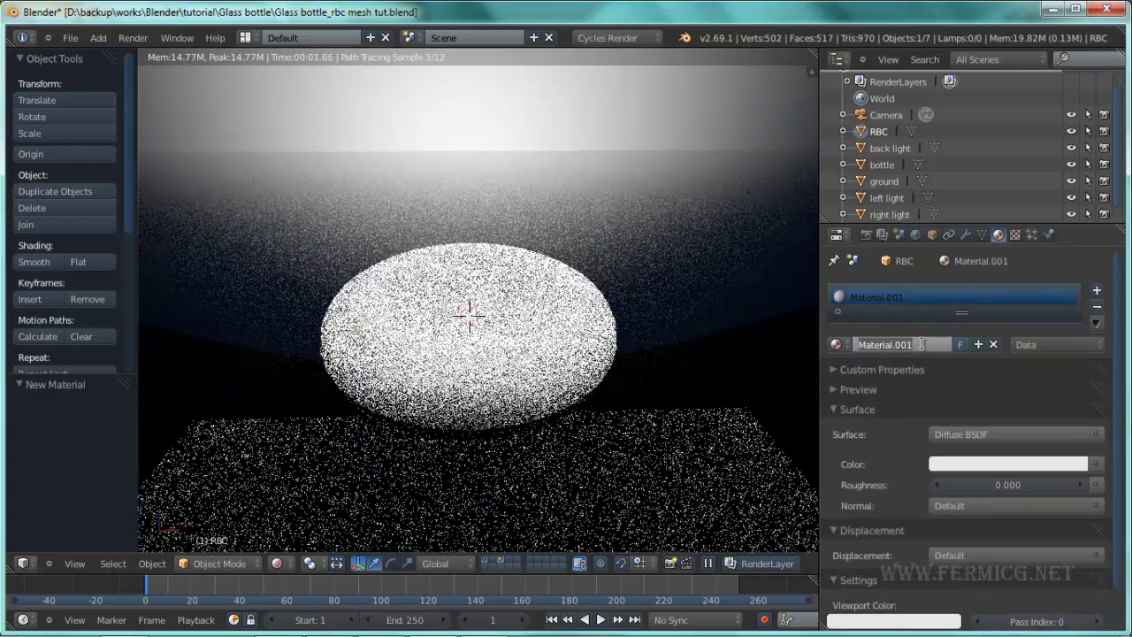
{"action": "left_click", "coordinate": [921, 343]}
{"action": "type", "text": "rbc"}
{"action": "key", "text": "Return"}
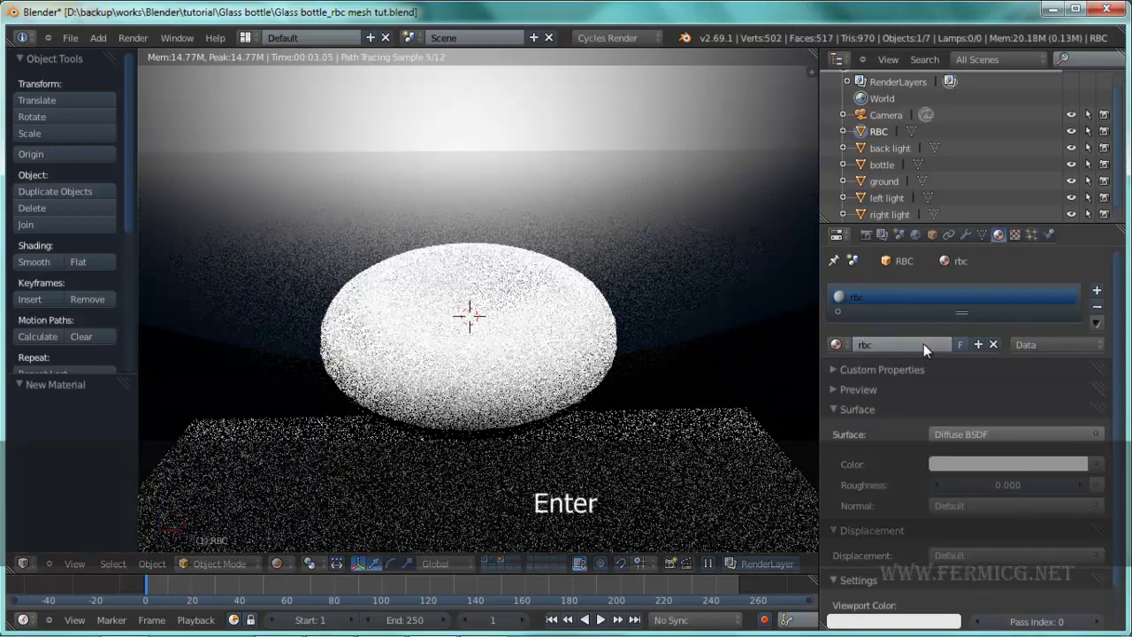
- Change the rbc material's surface to a Mix Shader with Emission as its first shader
{"action": "left_click", "coordinate": [995, 429]}
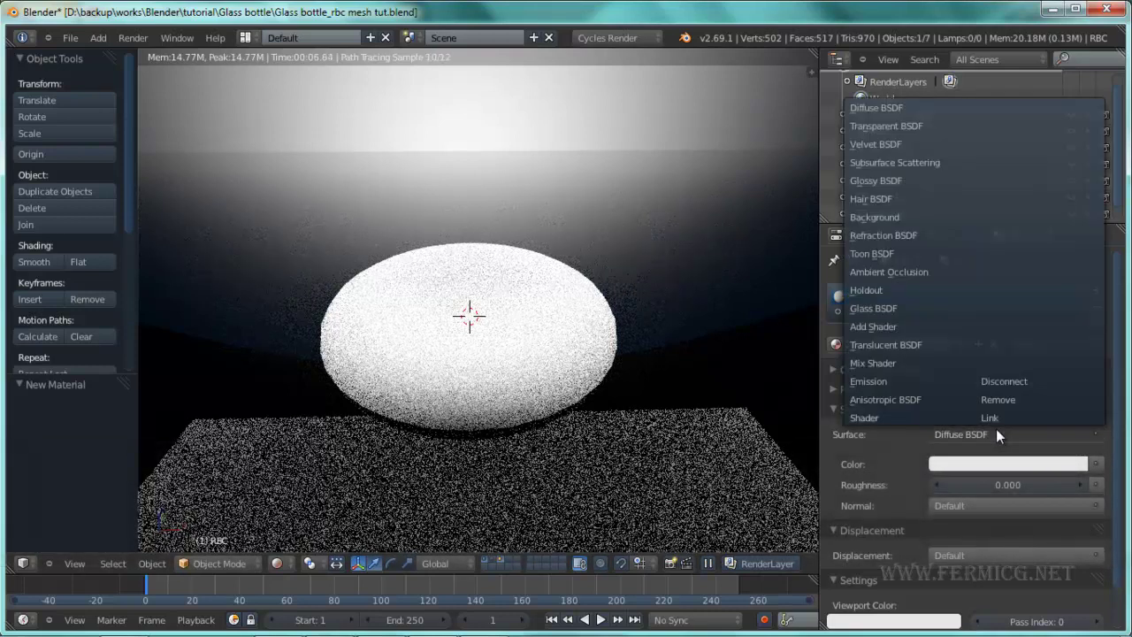
{"action": "left_click", "coordinate": [920, 363]}
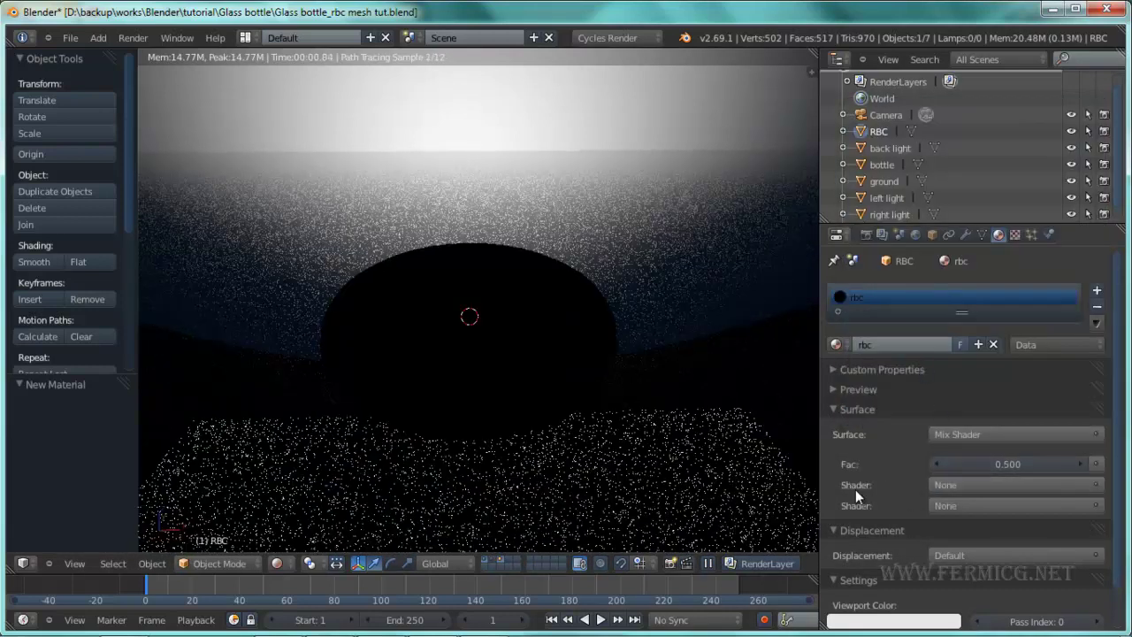
{"action": "left_click", "coordinate": [984, 485]}
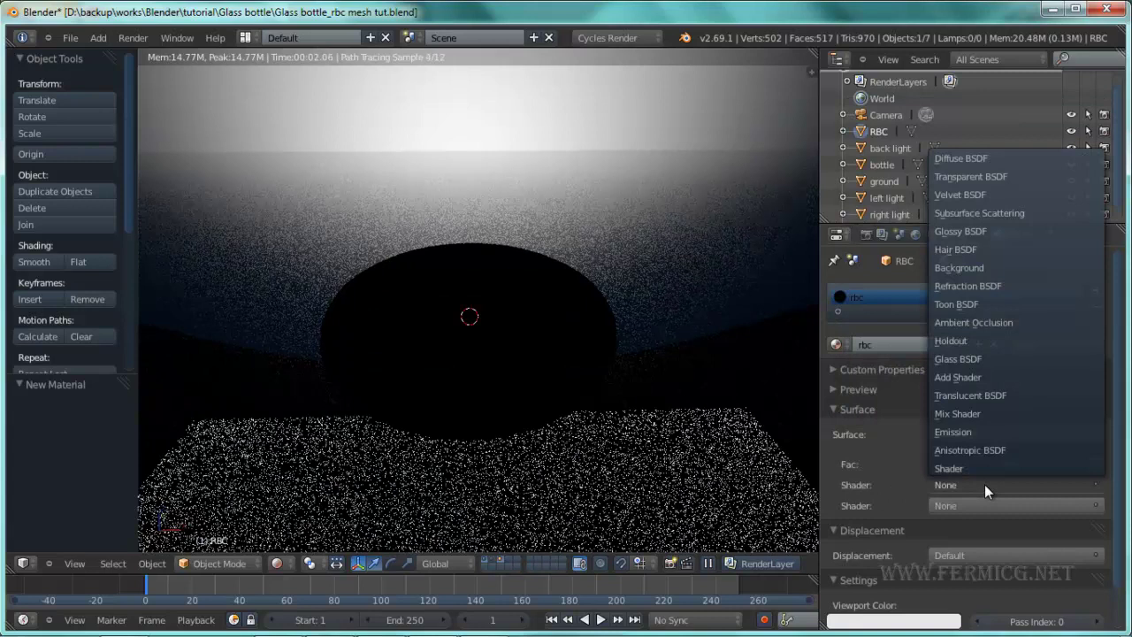
{"action": "left_click", "coordinate": [978, 434]}
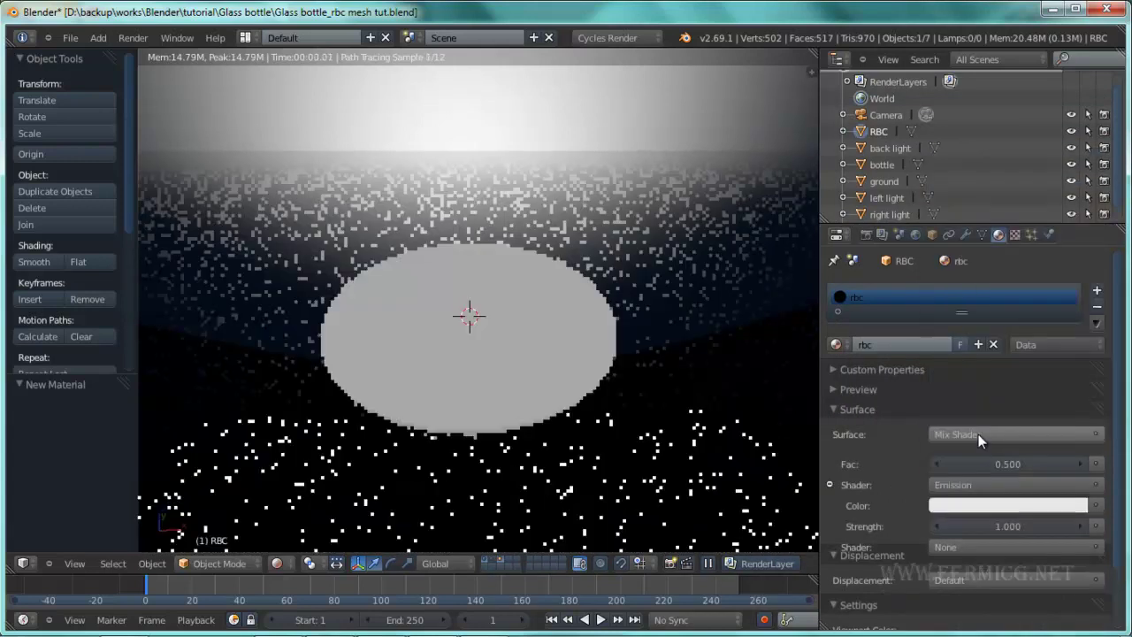
- Set the Emission shader's strength to 1.000 and its color to red, about R 0.800, G 0.000, B 0.037
{"action": "left_click", "coordinate": [991, 528]}
{"action": "type", "text": "2"}
{"action": "key", "text": "Return"}
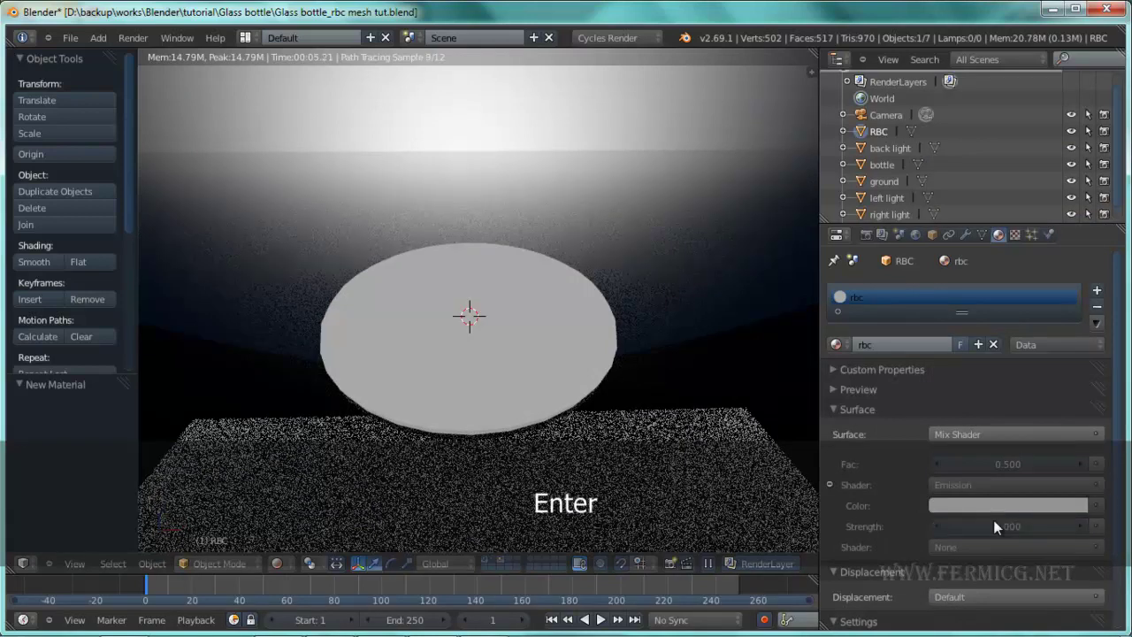
{"action": "left_click", "coordinate": [996, 505]}
{"action": "left_click_drag", "start_coordinate": [998, 379], "coordinate": [1007, 403]}
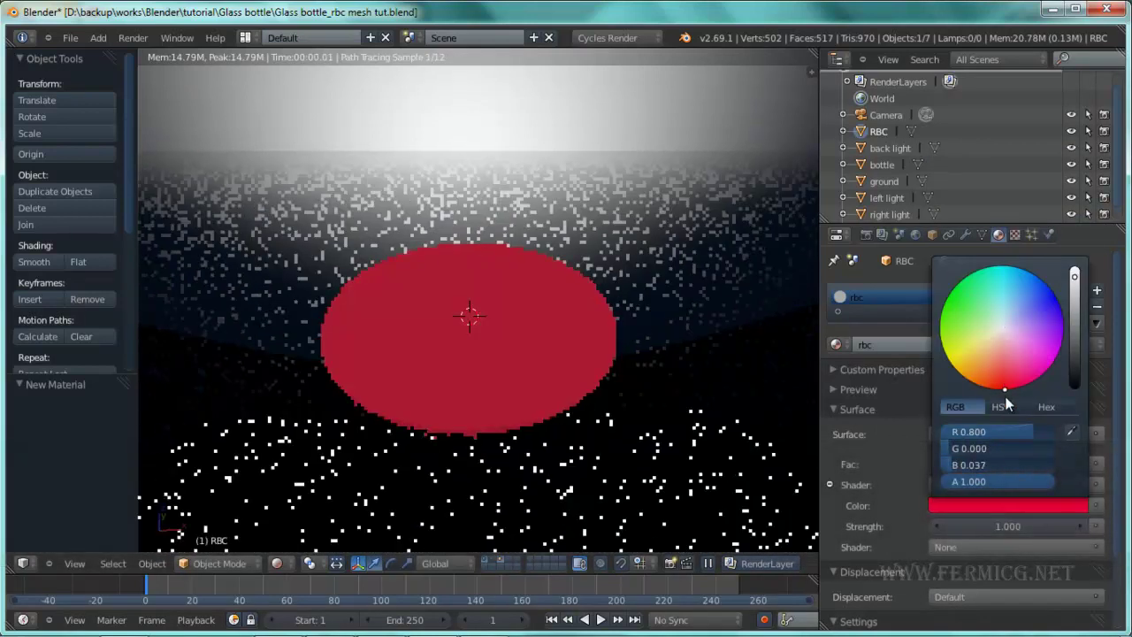
- Set the blue value of the Emission shader's color to 0
{"action": "left_click", "coordinate": [991, 460]}
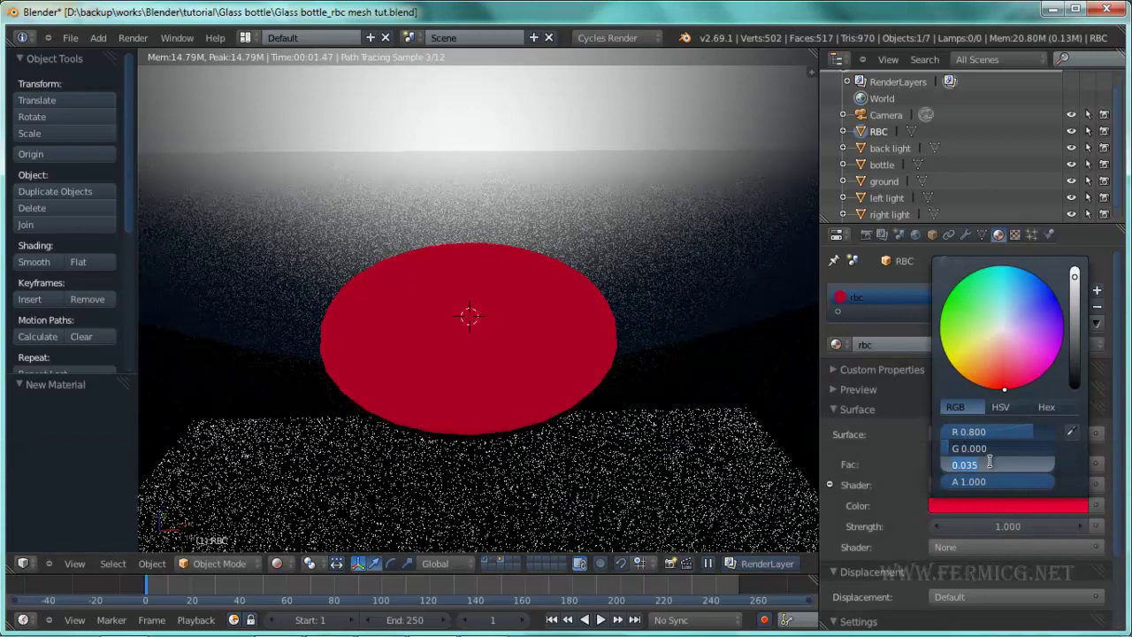
{"action": "type", "text": "0"}
{"action": "key", "text": "Return"}
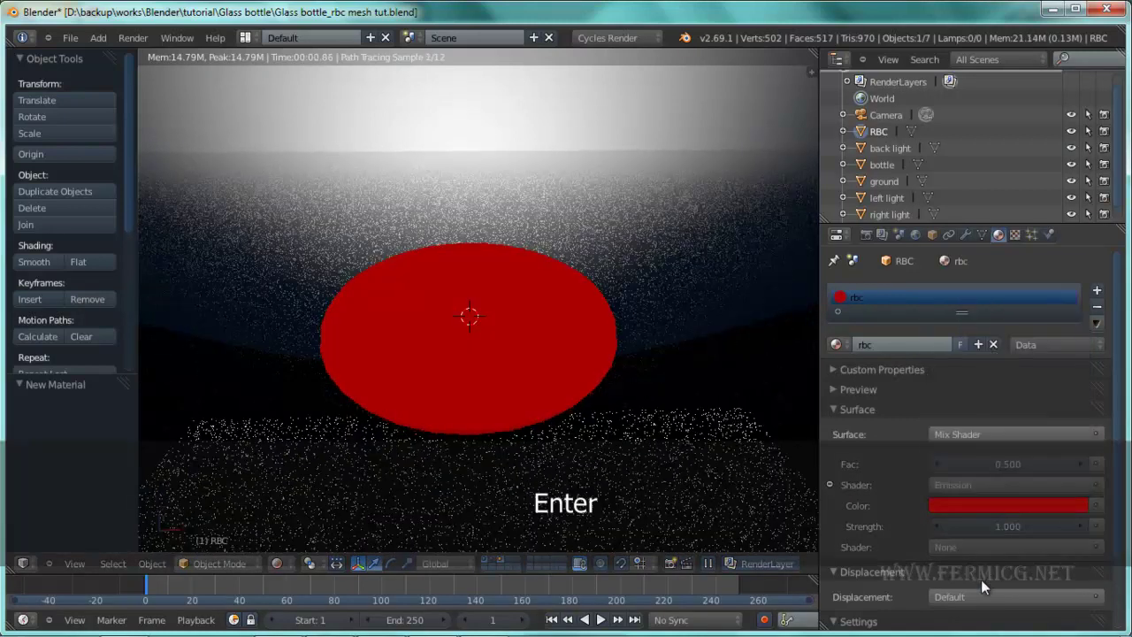
- Add a Velvet BSDF as the Mix Shader's second shader and color it red with R 0.800, G 0.000, B 0.000
{"action": "left_click", "coordinate": [984, 550]}
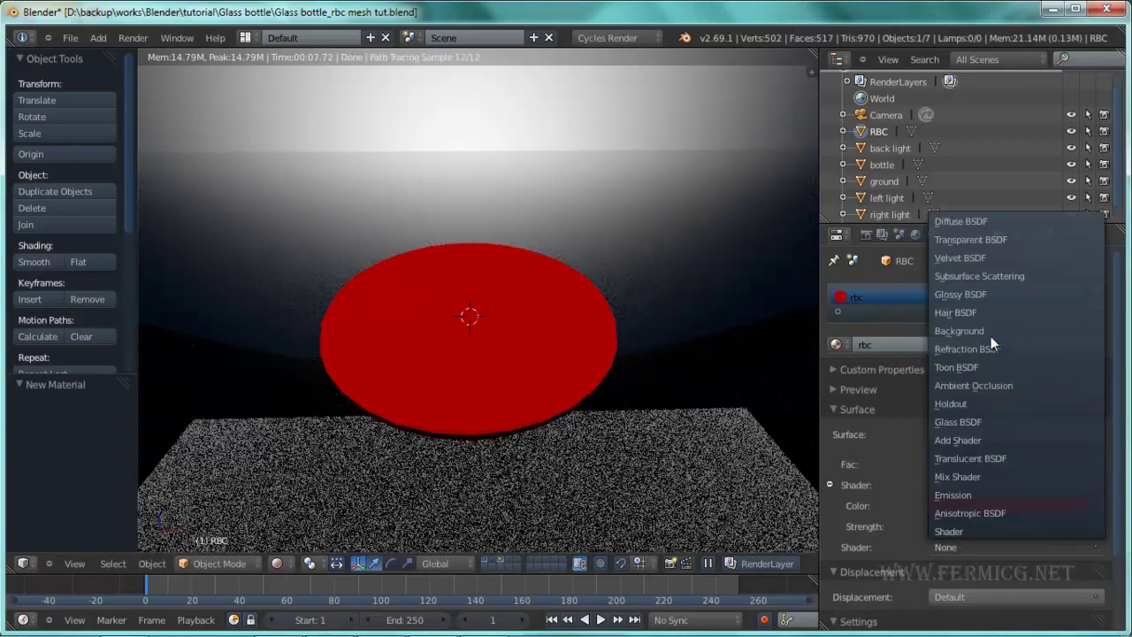
{"action": "left_click", "coordinate": [1012, 262]}
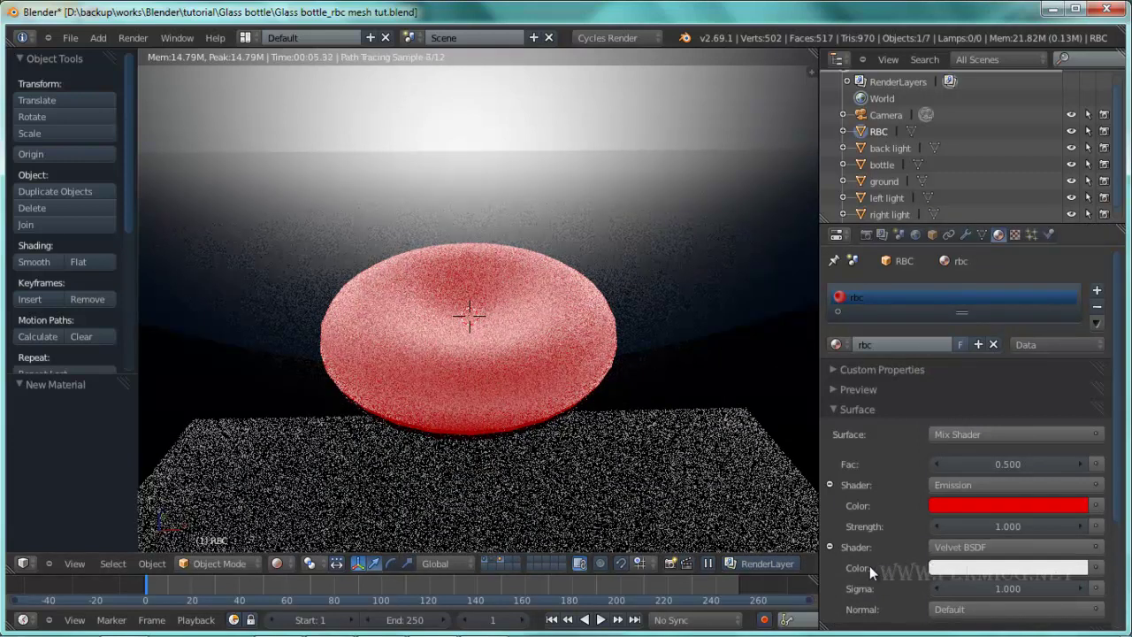
{"action": "left_click", "coordinate": [972, 566]}
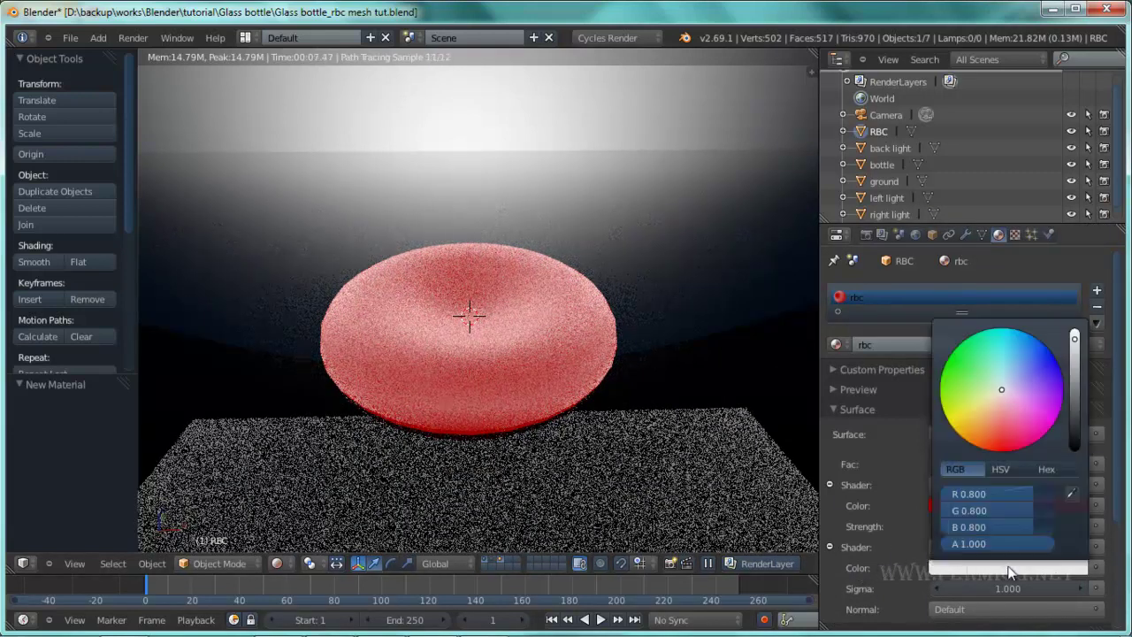
{"action": "left_click", "coordinate": [1004, 451]}
{"action": "left_click_drag", "start_coordinate": [994, 526], "coordinate": [1001, 521]}
{"action": "left_click", "coordinate": [997, 524]}
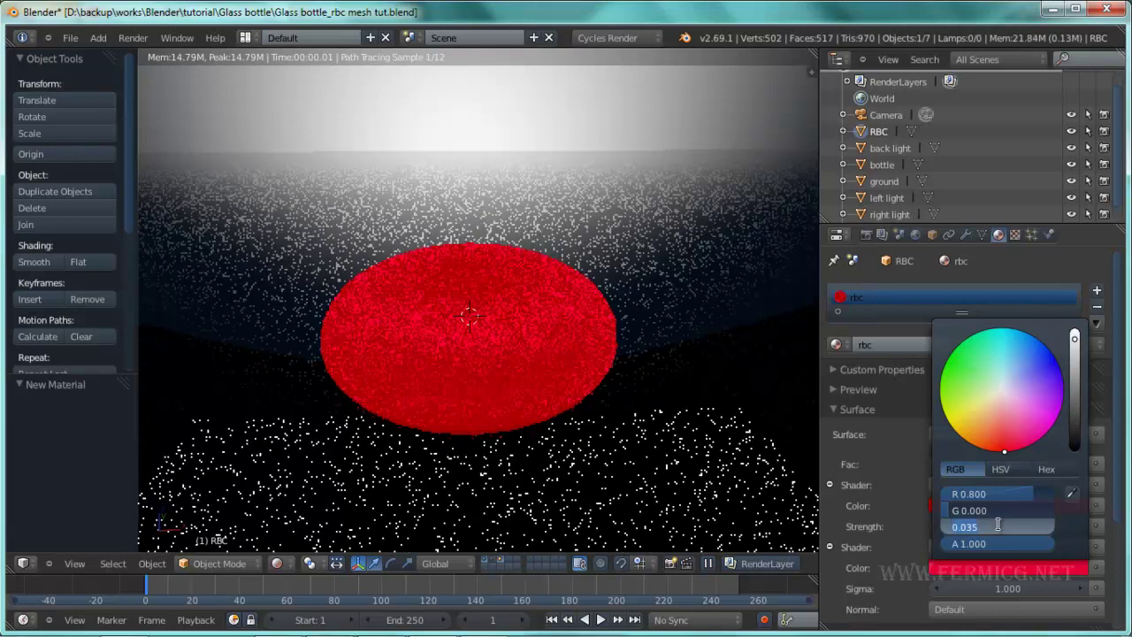
{"action": "type", "text": "9"}
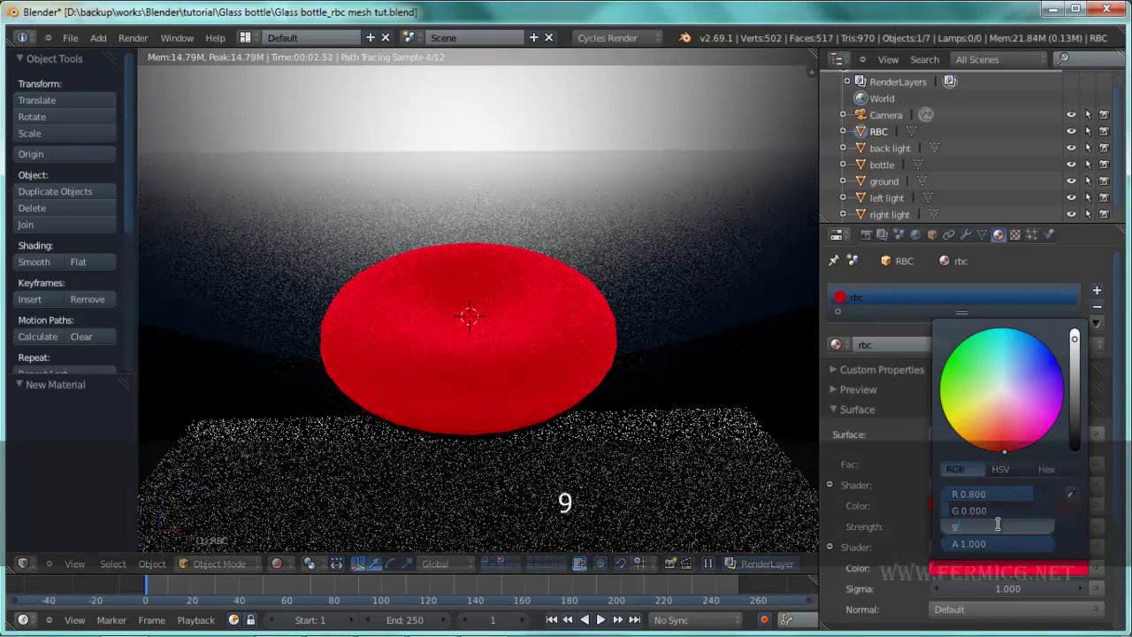
{"action": "key", "text": "BackSpace"}
{"action": "type", "text": "0"}
{"action": "key", "text": "Return"}
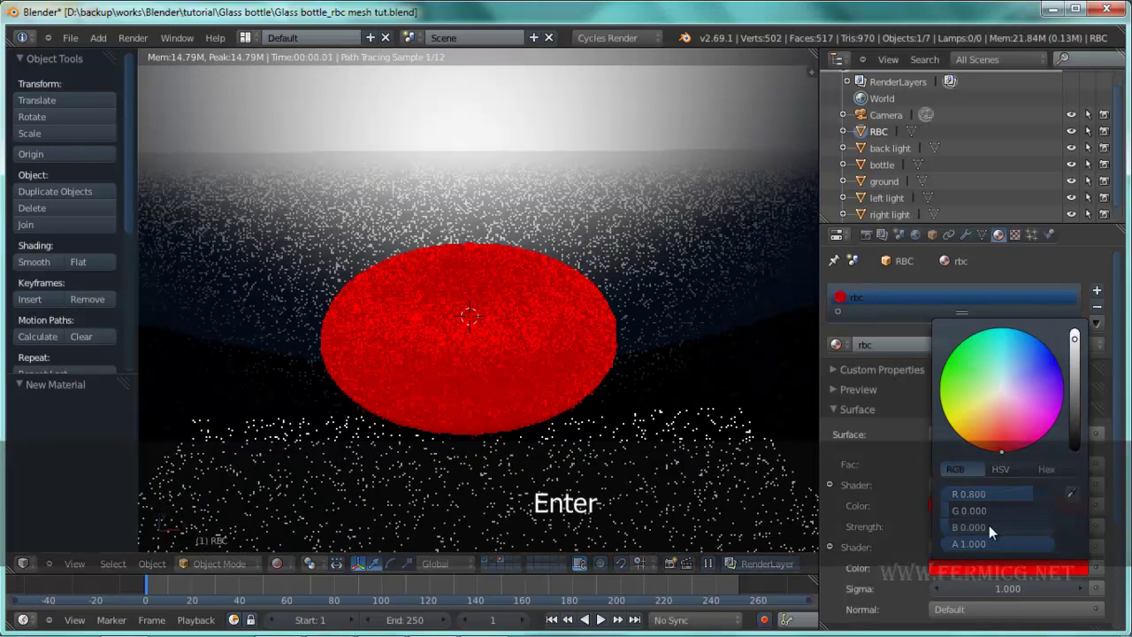
- Compare the two shaders on the blood cell by setting the Mix Shader's factor to 0 and to 1
{"action": "middle_click_drag", "start_coordinate": [549, 387], "coordinate": [531, 341]}
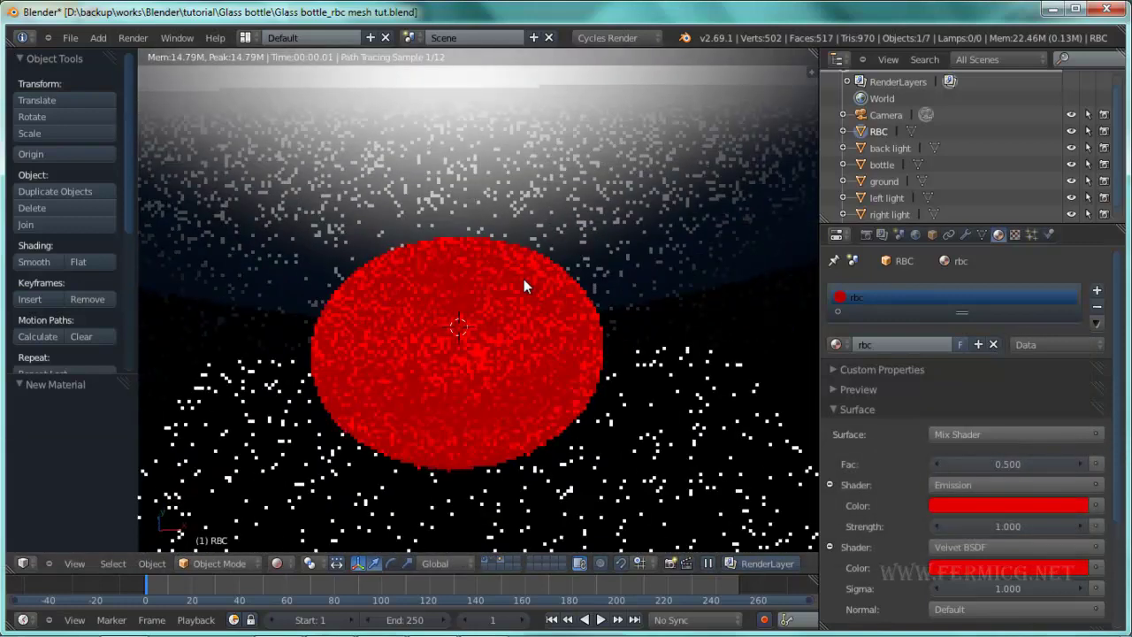
{"action": "scroll", "coordinate": [527, 346], "scroll_direction": "up", "scroll_amount": 1}
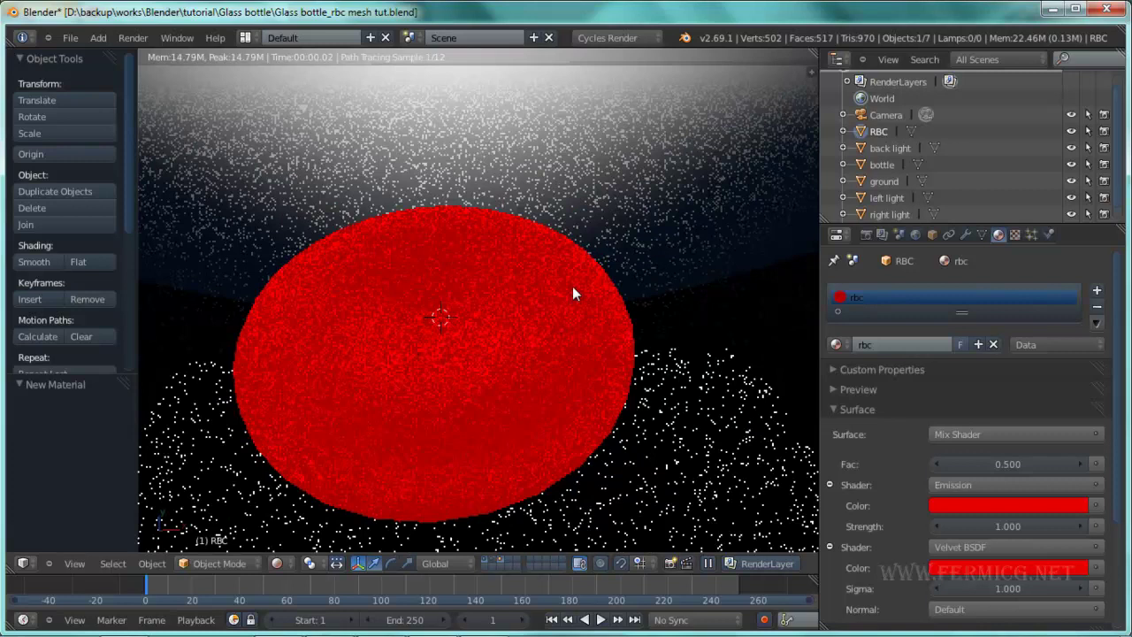
{"action": "scroll", "coordinate": [460, 345], "scroll_direction": "up", "scroll_amount": 1}
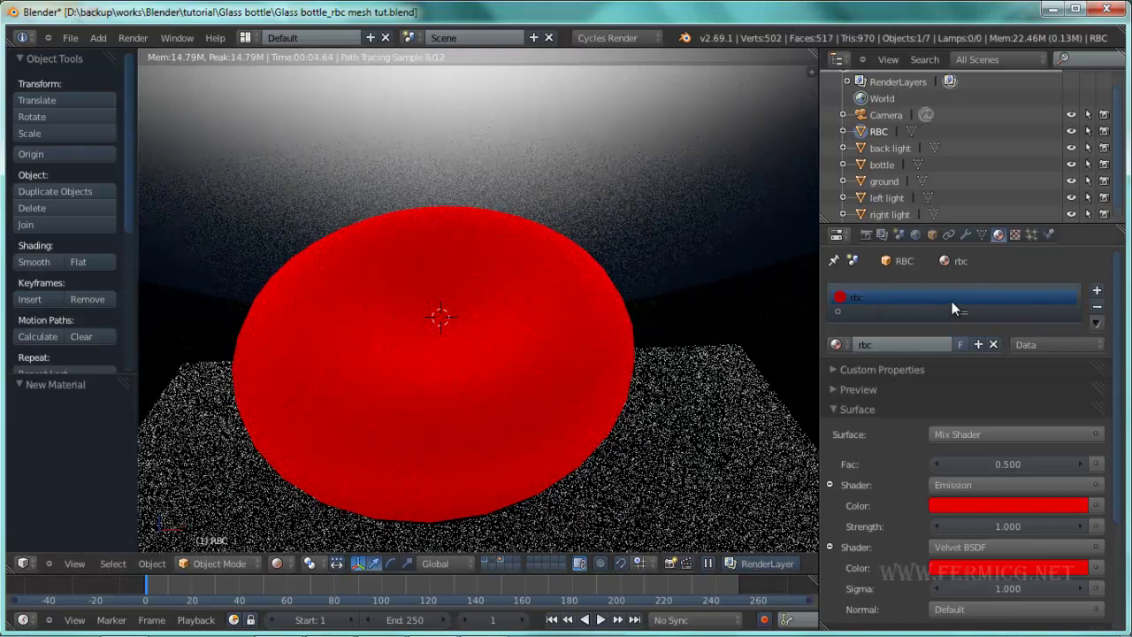
{"action": "left_click", "coordinate": [1033, 433]}
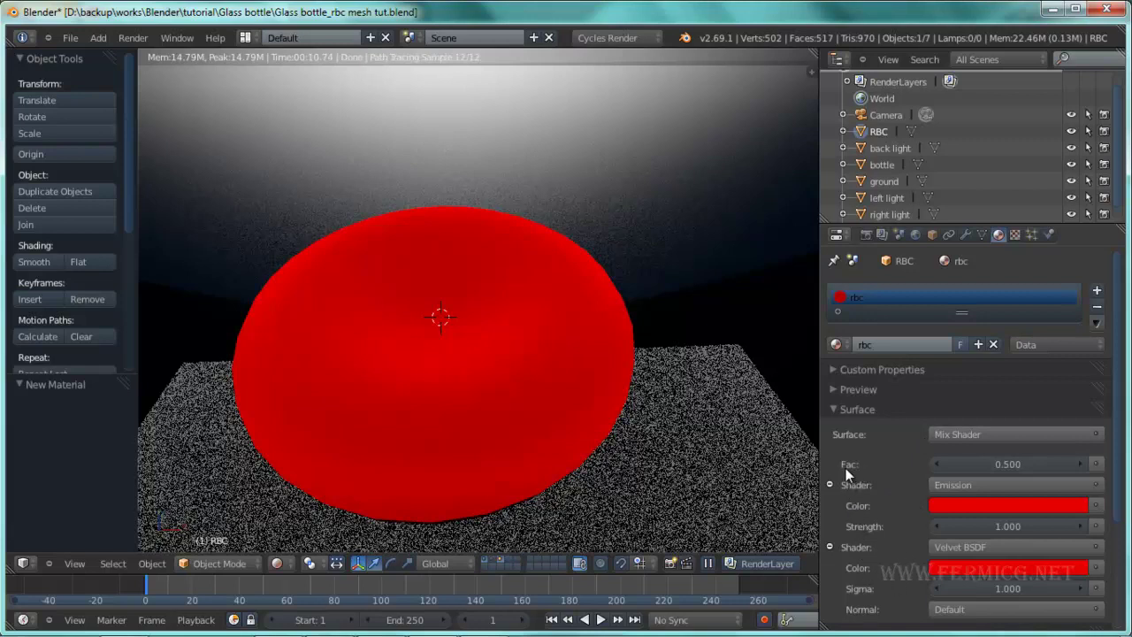
{"action": "left_click", "coordinate": [996, 461]}
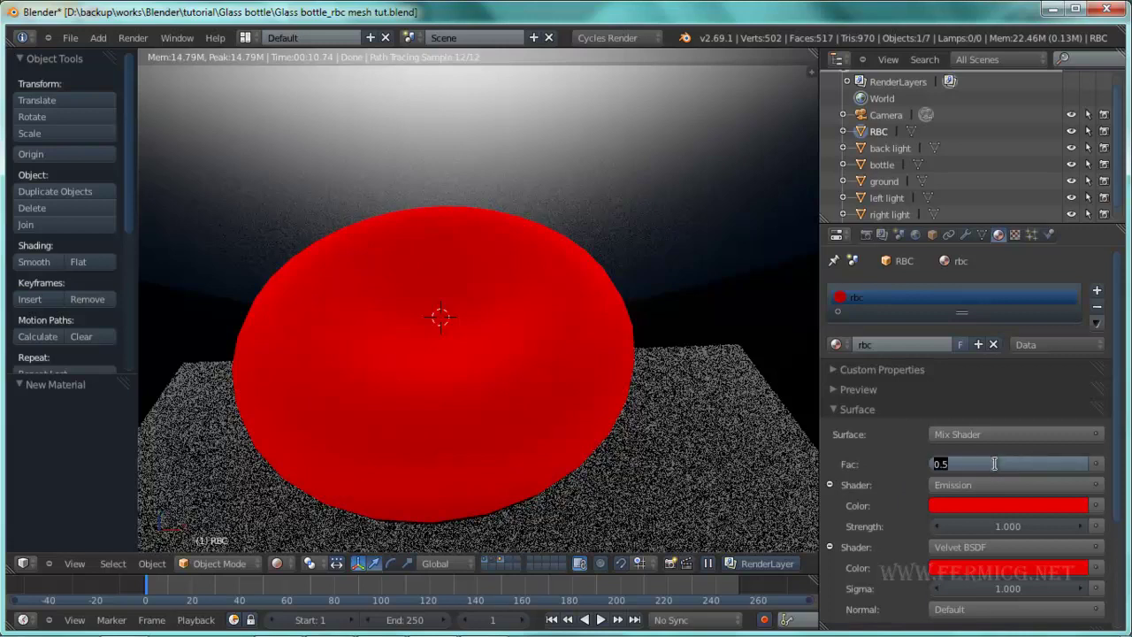
{"action": "type", "text": "0"}
{"action": "key", "text": "Return"}
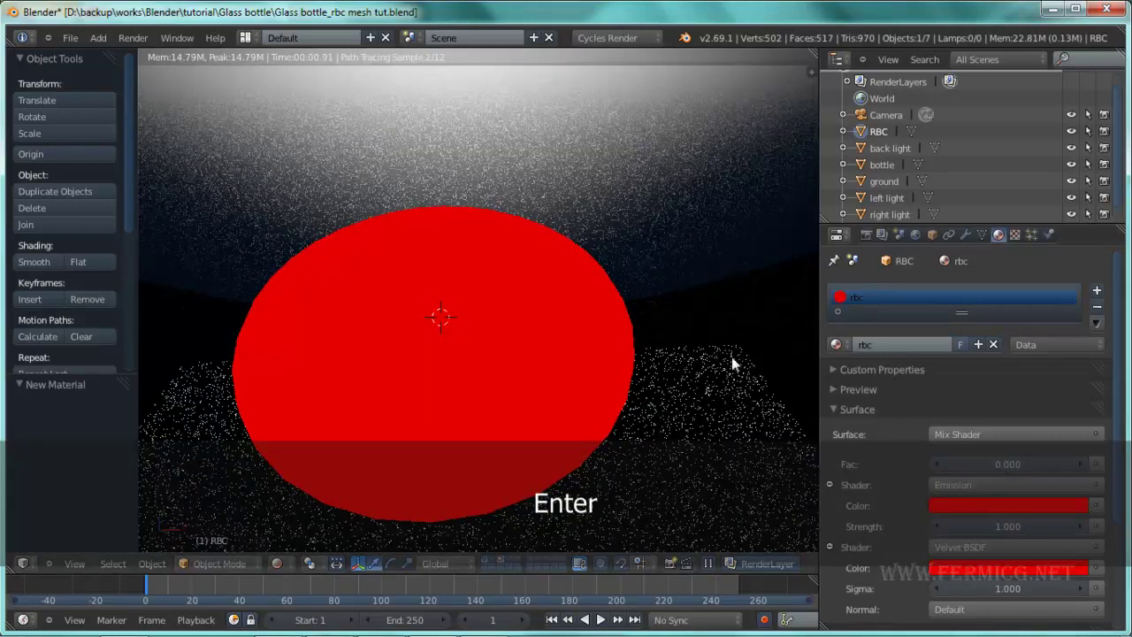
{"action": "left_click", "coordinate": [1012, 464]}
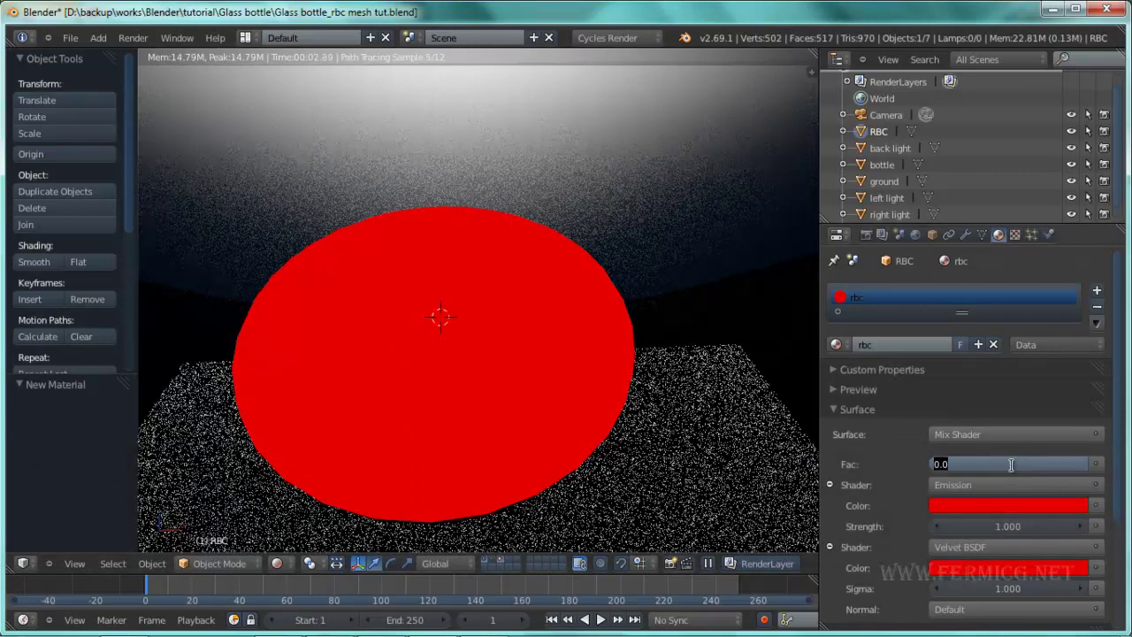
{"action": "type", "text": "1"}
{"action": "key", "text": "Return"}
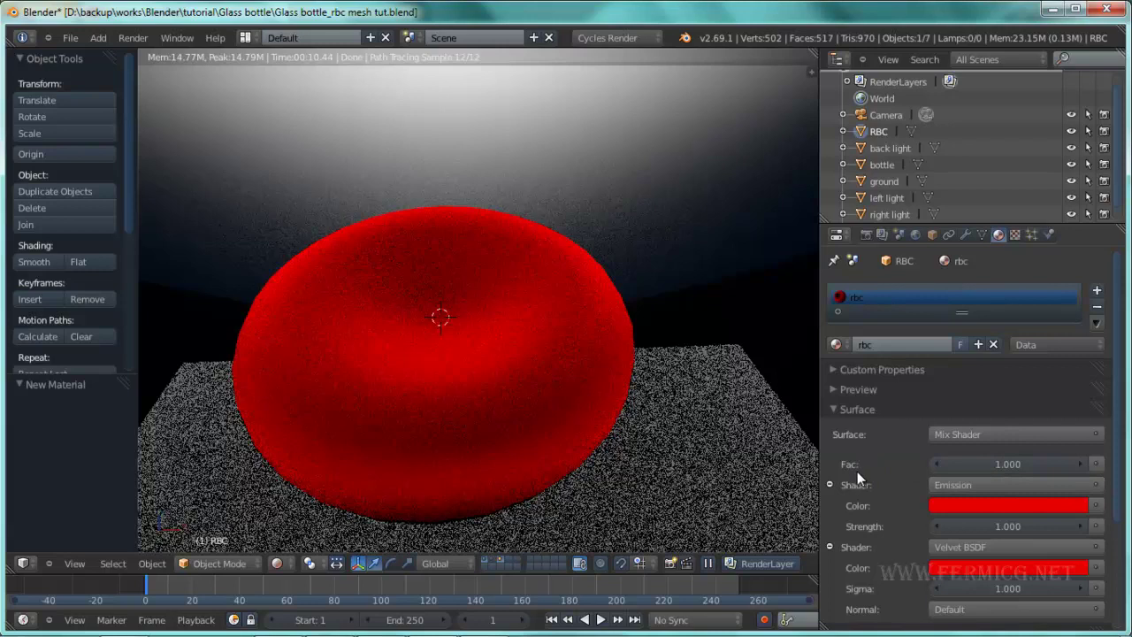
- Drive the Mix Shader's factor with the Facing output of a Layer Weight node
{"action": "left_click", "coordinate": [1099, 465]}
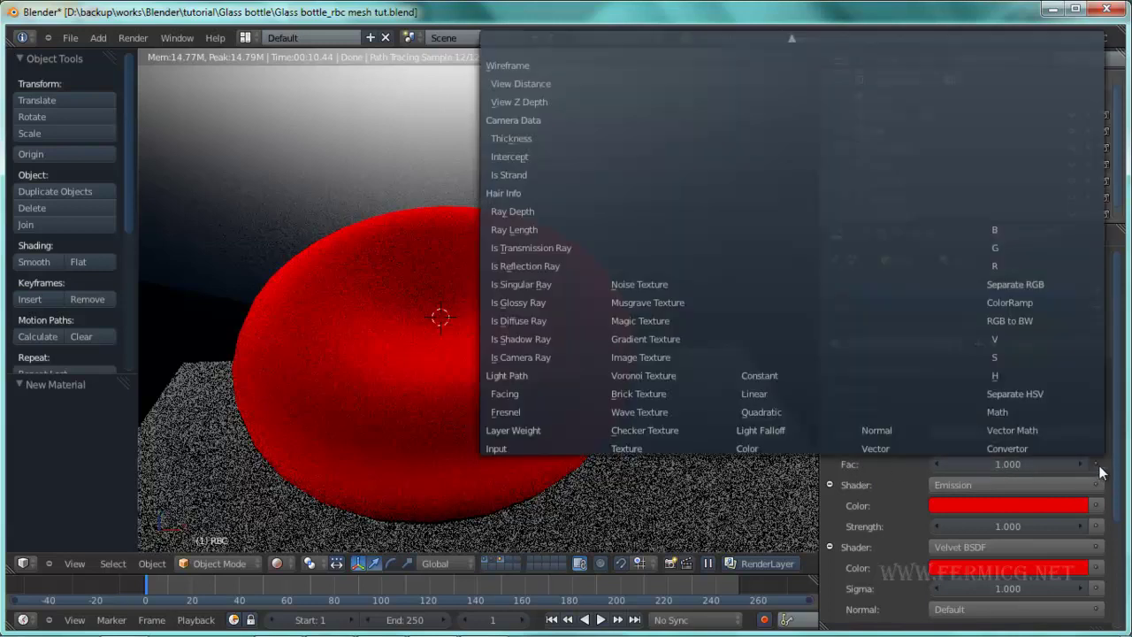
{"action": "key", "text": "Escape"}
{"action": "left_click", "coordinate": [1096, 464]}
{"action": "left_click", "coordinate": [537, 400]}
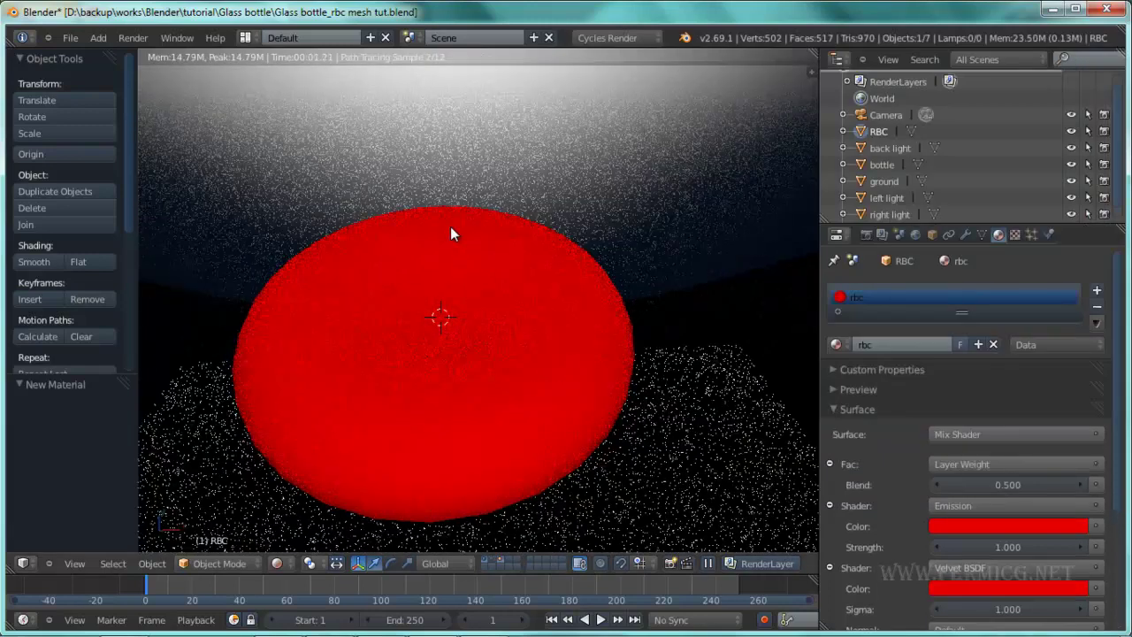
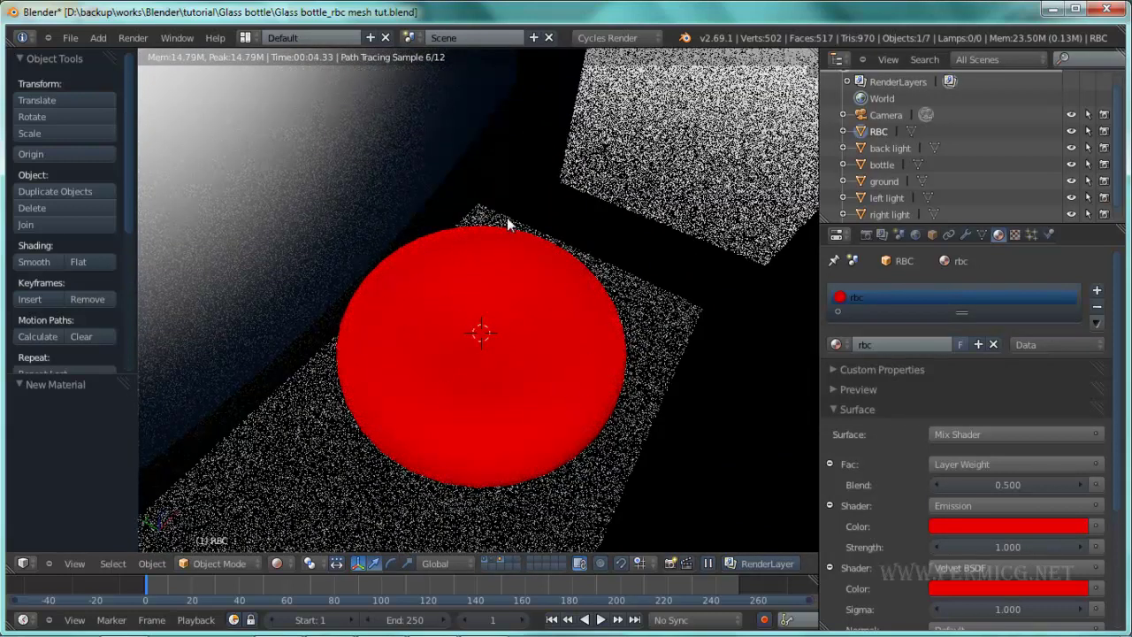
- Widen the properties area and switch it to the Node Editor for the rbc material
{"action": "middle_click_drag", "start_coordinate": [501, 318], "coordinate": [473, 367]}
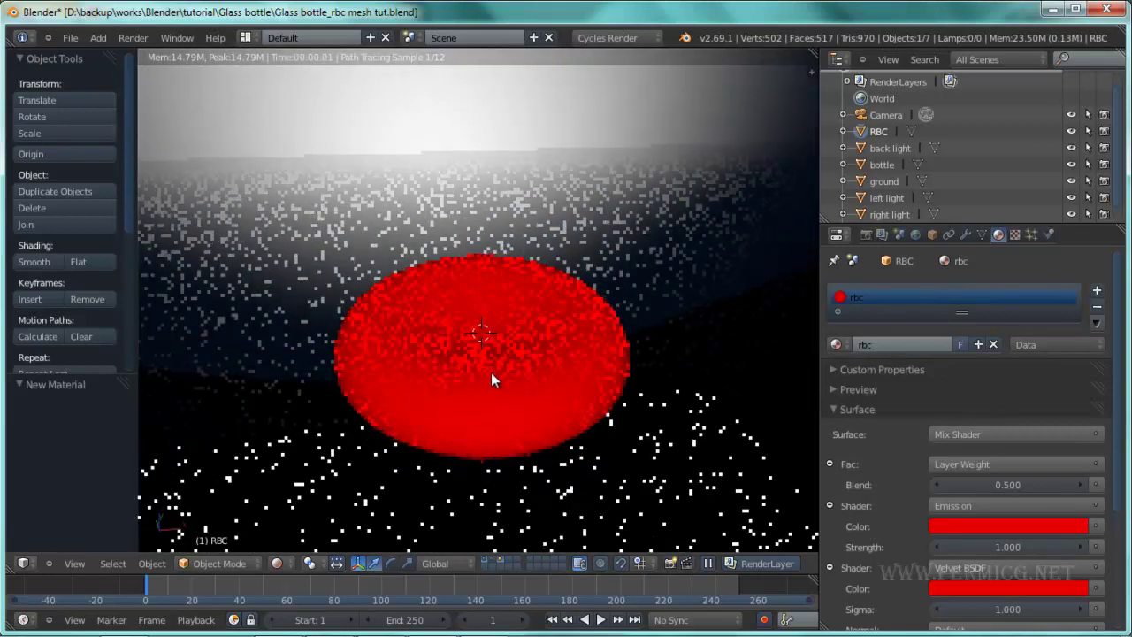
{"action": "scroll", "coordinate": [504, 369], "scroll_direction": "up", "scroll_amount": 2}
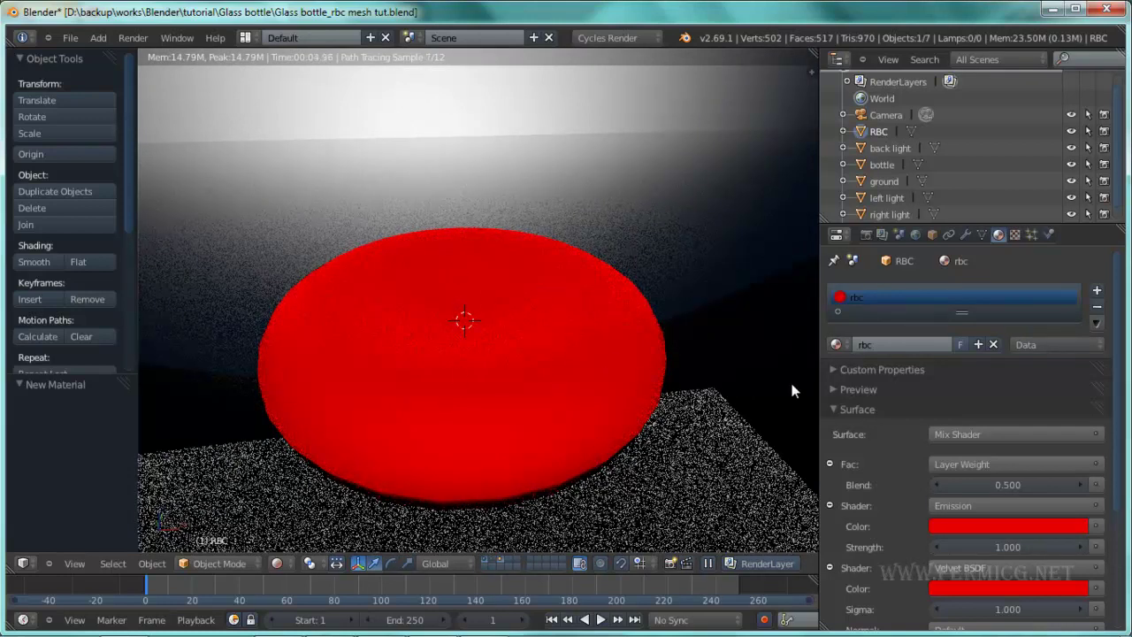
{"action": "left_click", "coordinate": [820, 375]}
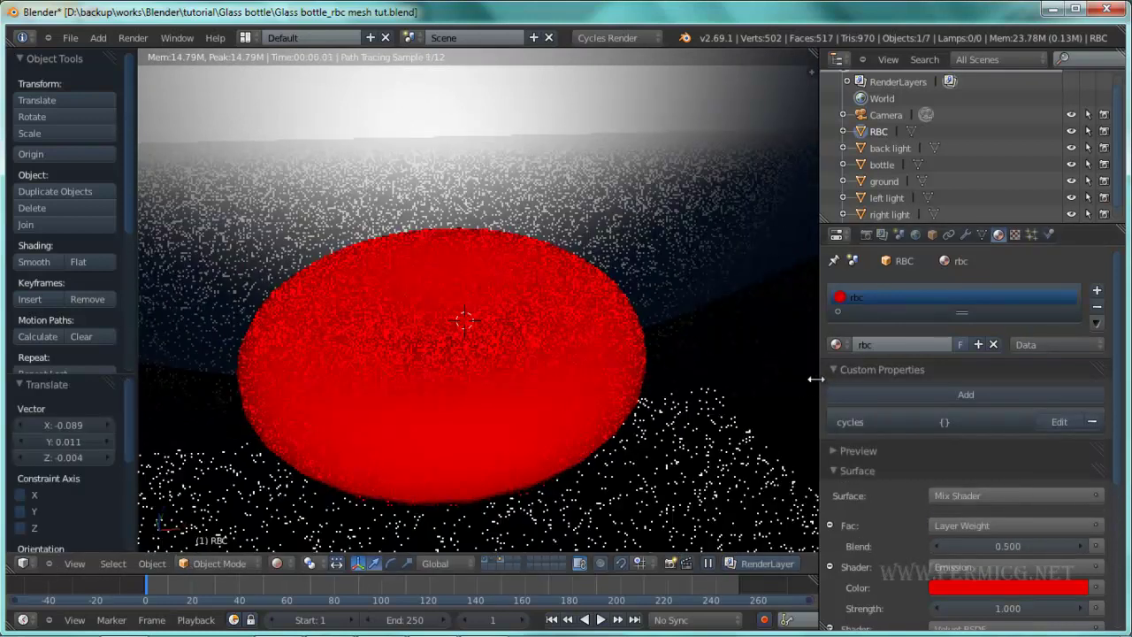
{"action": "left_click_drag", "start_coordinate": [819, 477], "coordinate": [712, 496]}
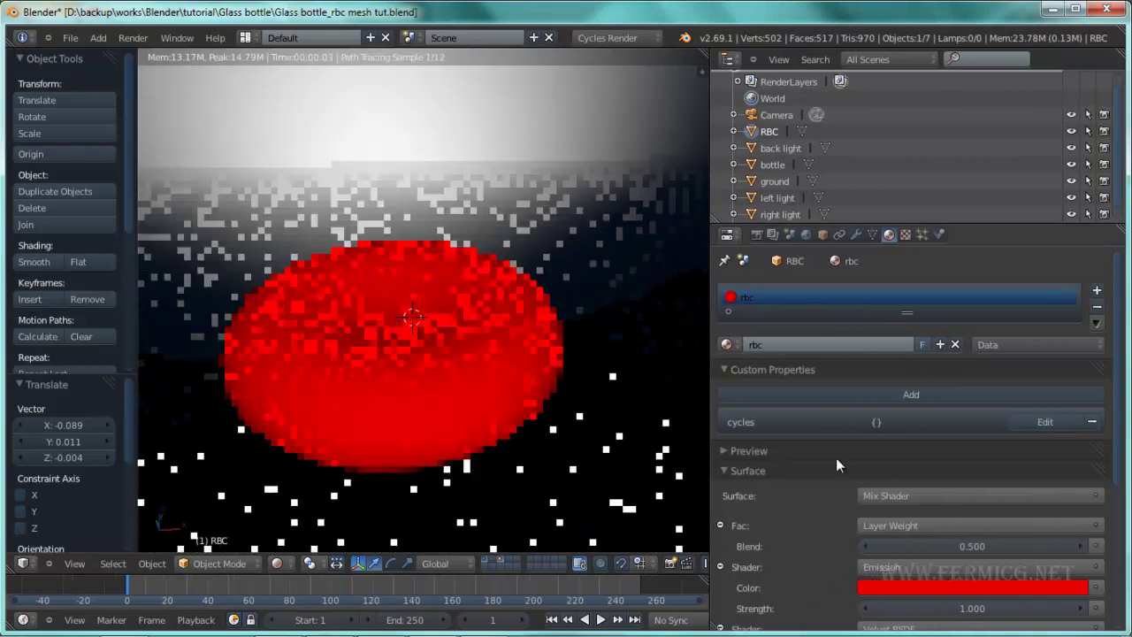
{"action": "scroll", "coordinate": [909, 529], "scroll_direction": "down", "scroll_amount": 3}
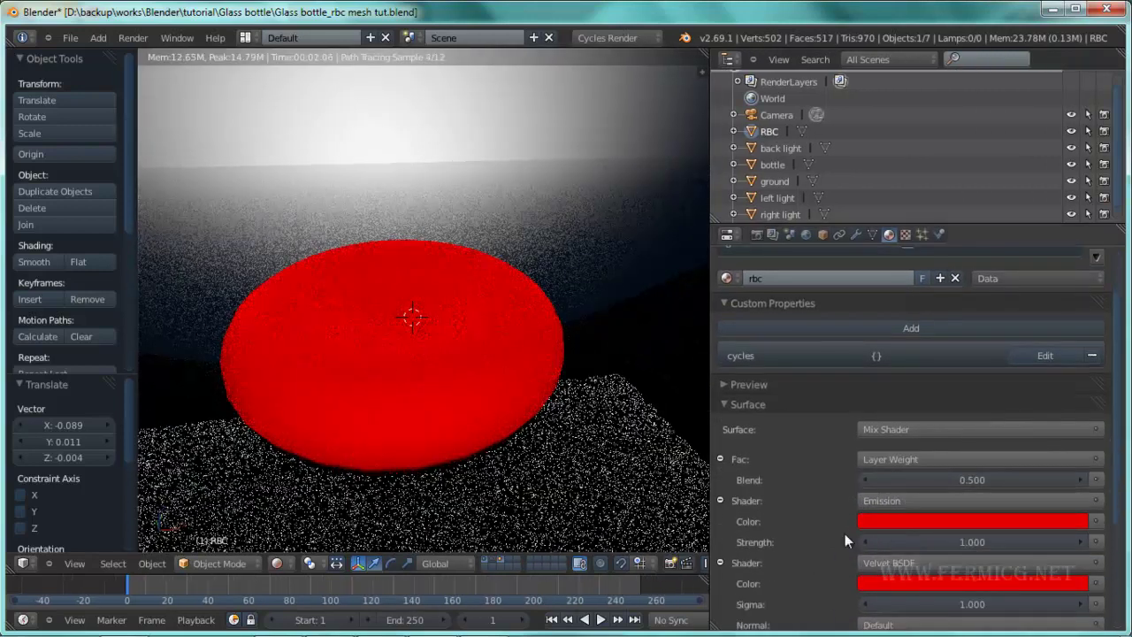
{"action": "scroll", "coordinate": [816, 518], "scroll_direction": "up", "scroll_amount": 2}
{"action": "scroll", "coordinate": [818, 478], "scroll_direction": "down", "scroll_amount": 4}
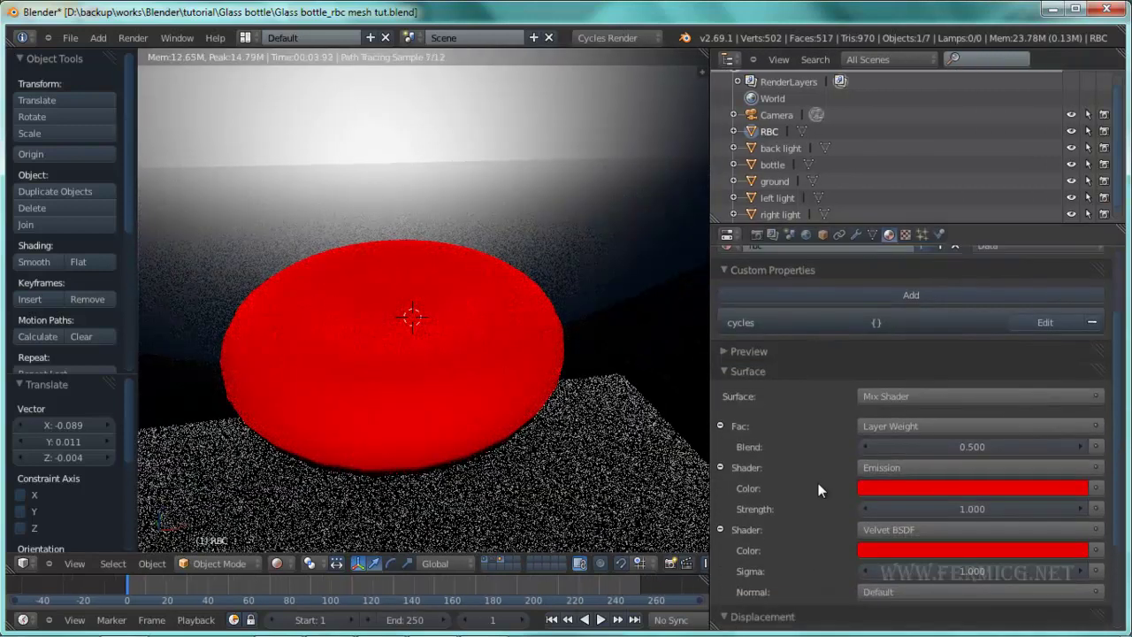
{"action": "left_click", "coordinate": [731, 234]}
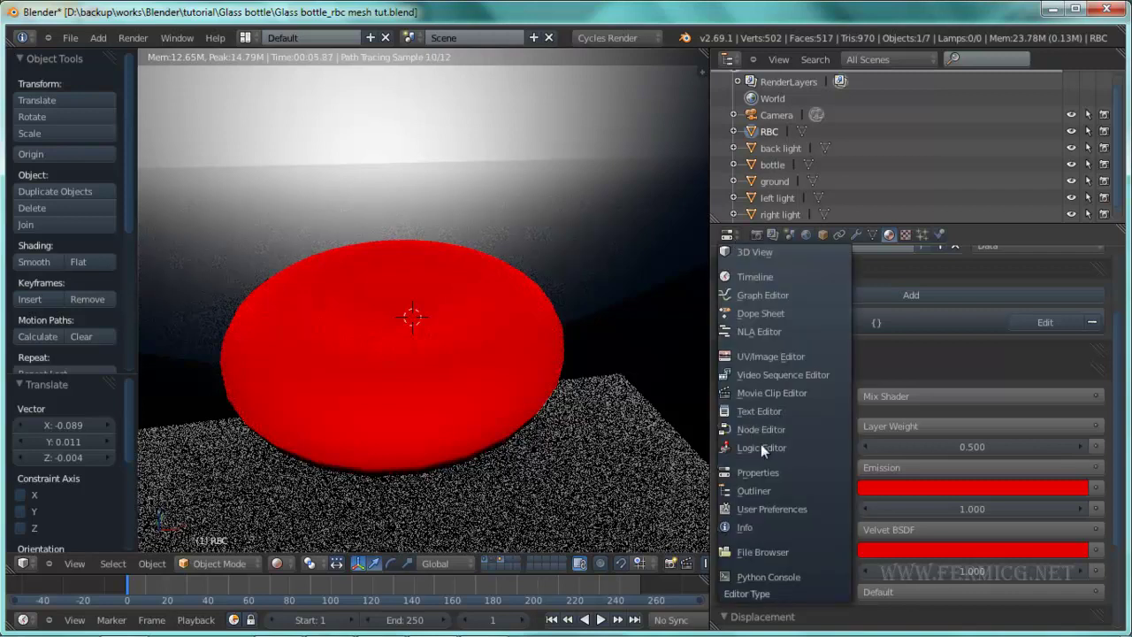
{"action": "left_click", "coordinate": [774, 429]}
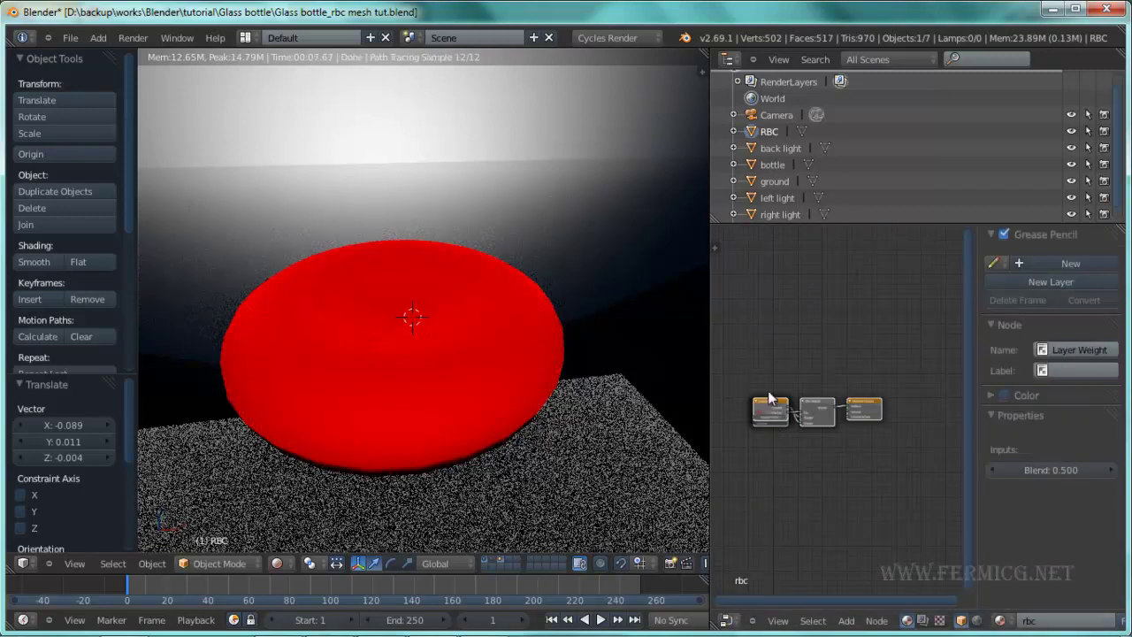
- Hide the 3D view's tool shelf and widen the Node Editor to give the rbc nodes more room
{"action": "scroll", "coordinate": [805, 402], "scroll_direction": "up", "scroll_amount": 3}
{"action": "scroll", "coordinate": [738, 328], "scroll_direction": "down", "scroll_amount": 1, "text": "shift"}
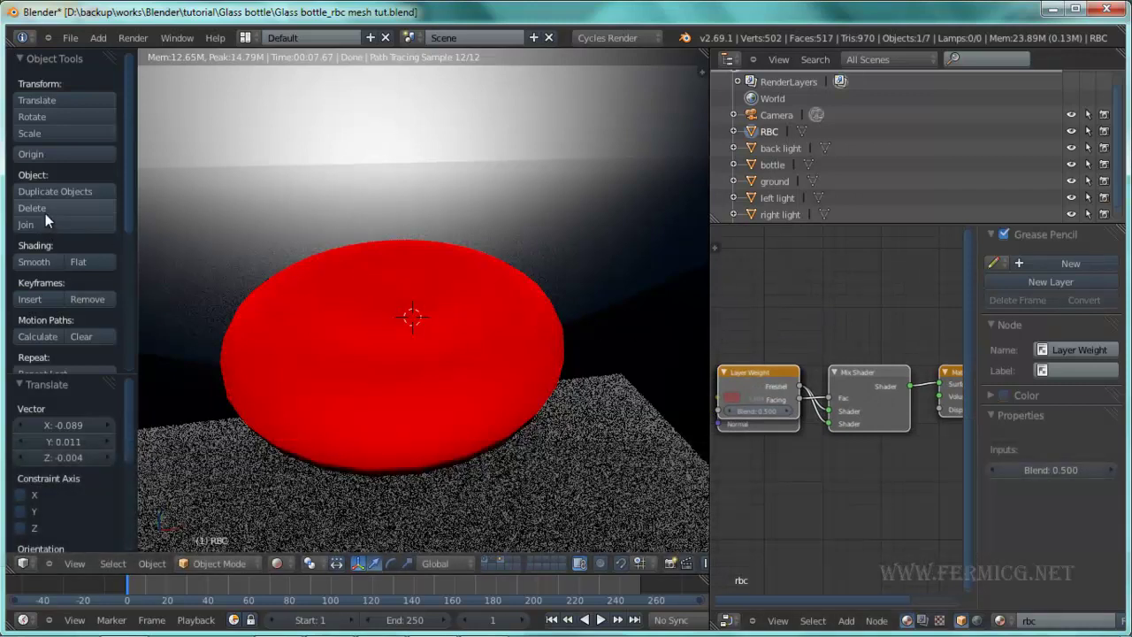
{"action": "key", "text": "t"}
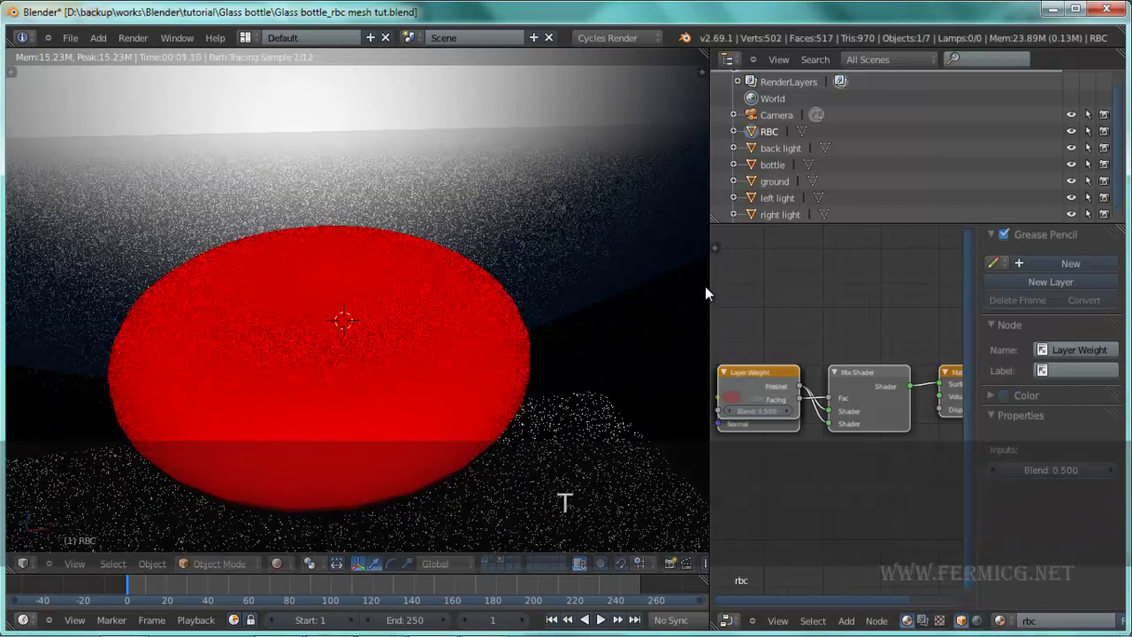
{"action": "left_click_drag", "start_coordinate": [708, 286], "coordinate": [538, 286]}
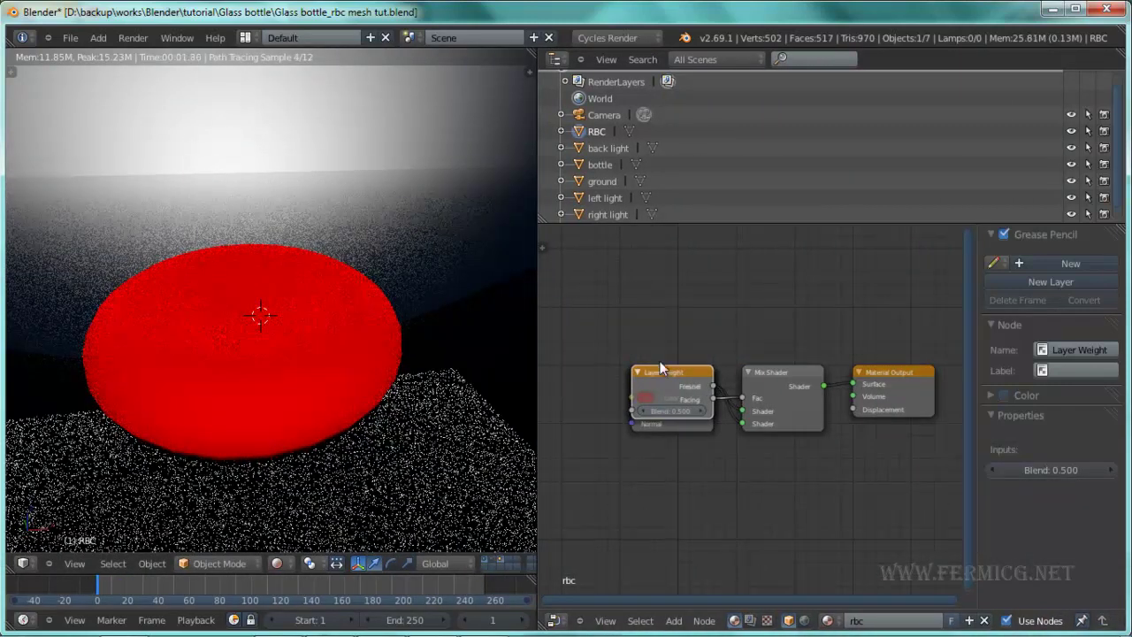
{"action": "scroll", "coordinate": [672, 380], "scroll_direction": "down", "scroll_amount": 2, "text": "shift"}
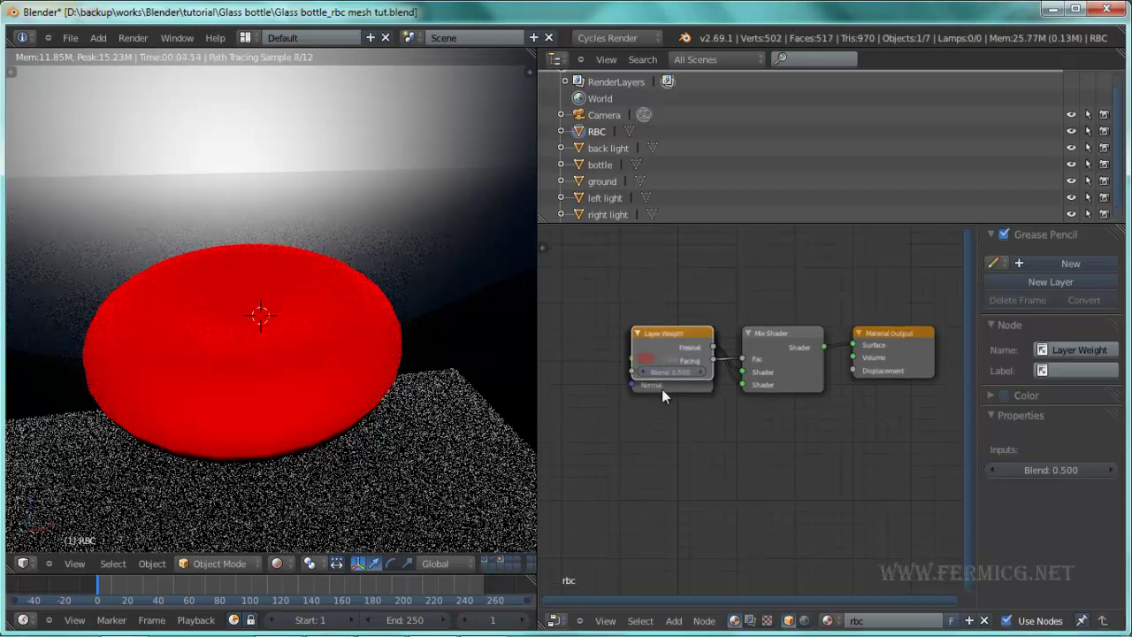
{"action": "scroll", "coordinate": [676, 336], "scroll_direction": "up", "scroll_amount": 3}
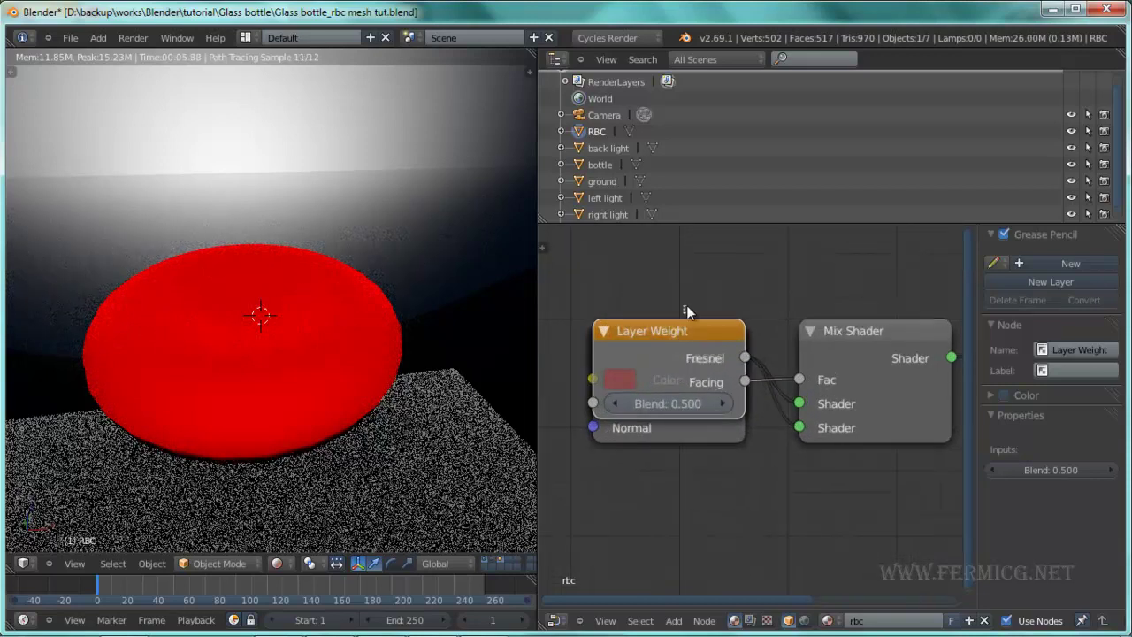
- Separate the overlapping Layer Weight, Emission and Velvet BSDF nodes into a column beside the Mix Shader, with Velvet BSDF lowest
{"action": "left_click_drag", "start_coordinate": [688, 335], "coordinate": [660, 231]}
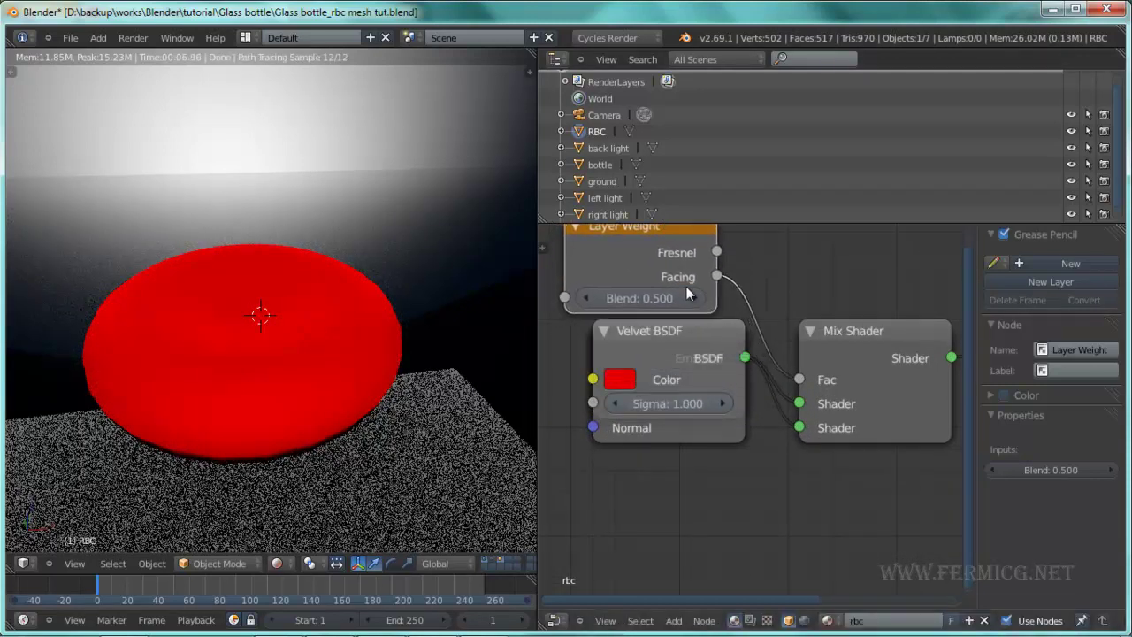
{"action": "left_click_drag", "start_coordinate": [702, 329], "coordinate": [704, 468]}
{"action": "scroll", "coordinate": [767, 354], "scroll_direction": "up", "scroll_amount": 3, "text": "shift"}
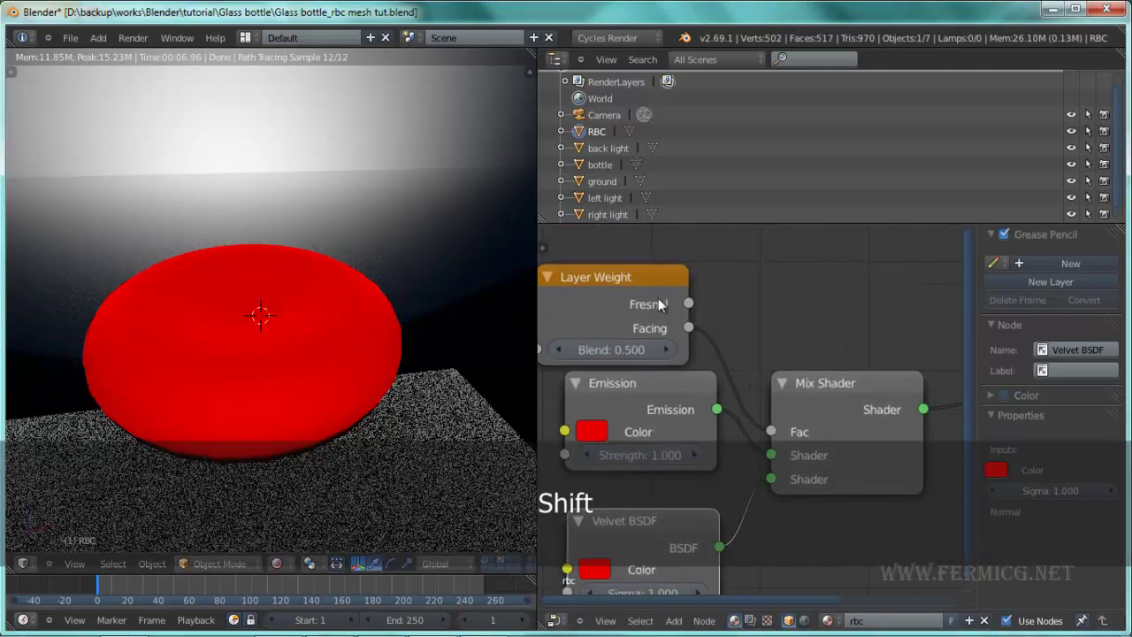
{"action": "left_click_drag", "start_coordinate": [635, 276], "coordinate": [648, 251]}
{"action": "middle_click_drag", "start_coordinate": [776, 291], "coordinate": [811, 246]}
{"action": "left_click_drag", "start_coordinate": [677, 340], "coordinate": [662, 335]}
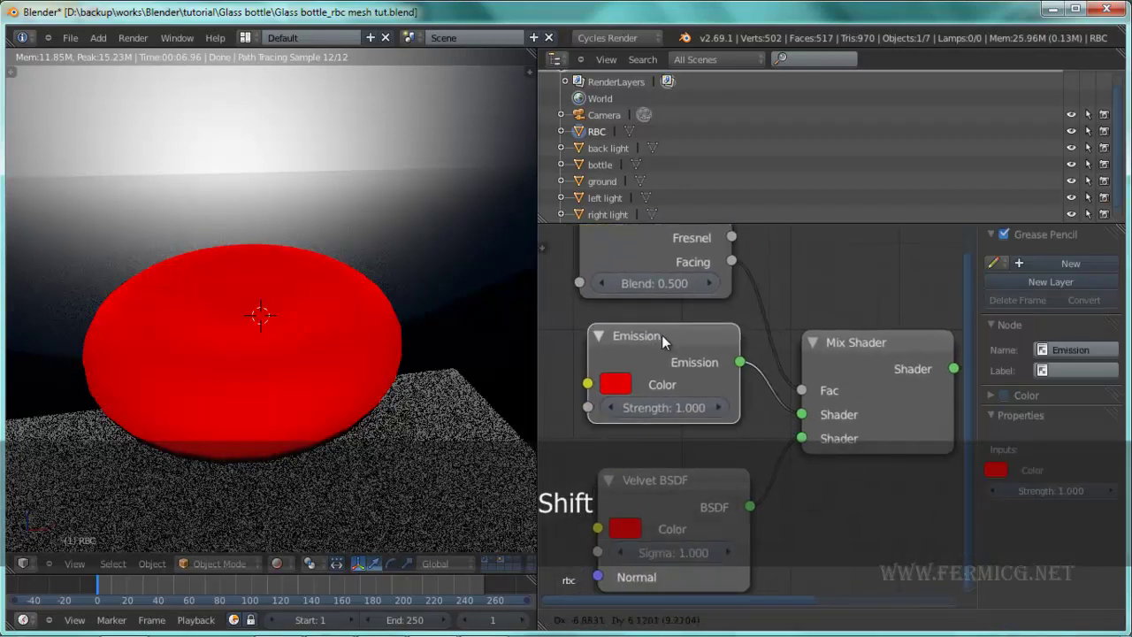
- Swap the Mix Shader's two shader inputs so Velvet BSDF feeds the first socket and Emission the second
{"action": "middle_click_drag", "start_coordinate": [825, 348], "coordinate": [814, 321]}
{"action": "scroll", "coordinate": [731, 286], "scroll_direction": "down", "scroll_amount": 1}
{"action": "middle_click_drag", "start_coordinate": [732, 286], "coordinate": [708, 263]}
{"action": "left_click_drag", "start_coordinate": [765, 388], "coordinate": [761, 387]}
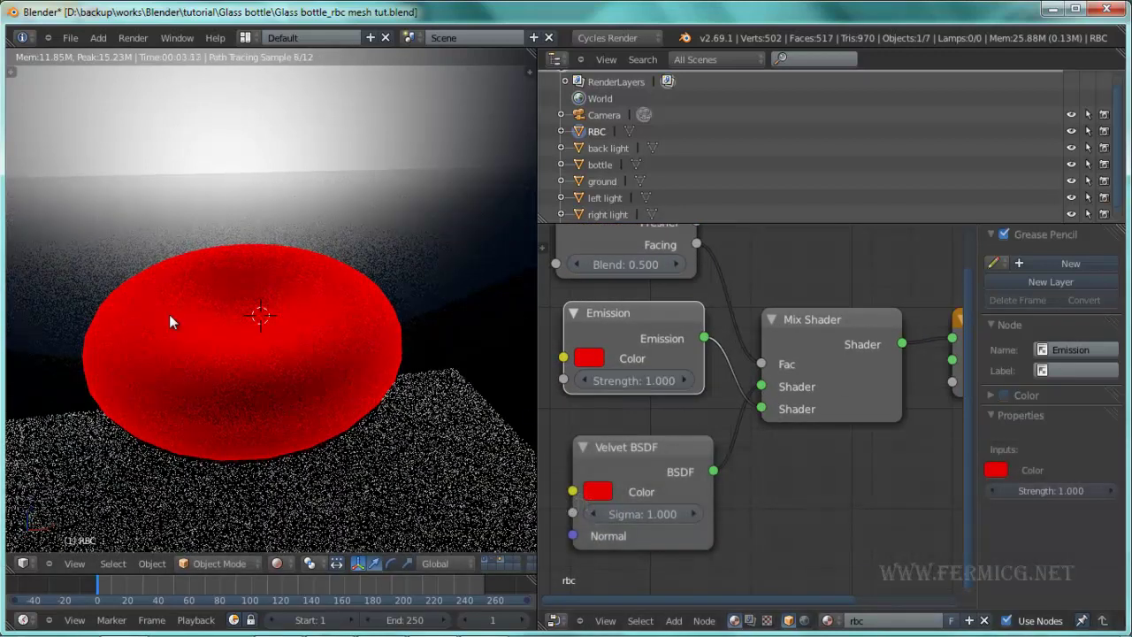
- Set the Emission node's strength to 0.25, viewing the cell from above
{"action": "middle_click_drag", "start_coordinate": [256, 474], "coordinate": [348, 280]}
{"action": "mouse_move", "coordinate": [349, 387]}
{"action": "middle_mouse_down"}
{"action": "mouse_move", "coordinate": [298, 397]}
{"action": "mouse_move", "coordinate": [299, 376]}
{"action": "mouse_move", "coordinate": [329, 396]}
{"action": "middle_mouse_up"}
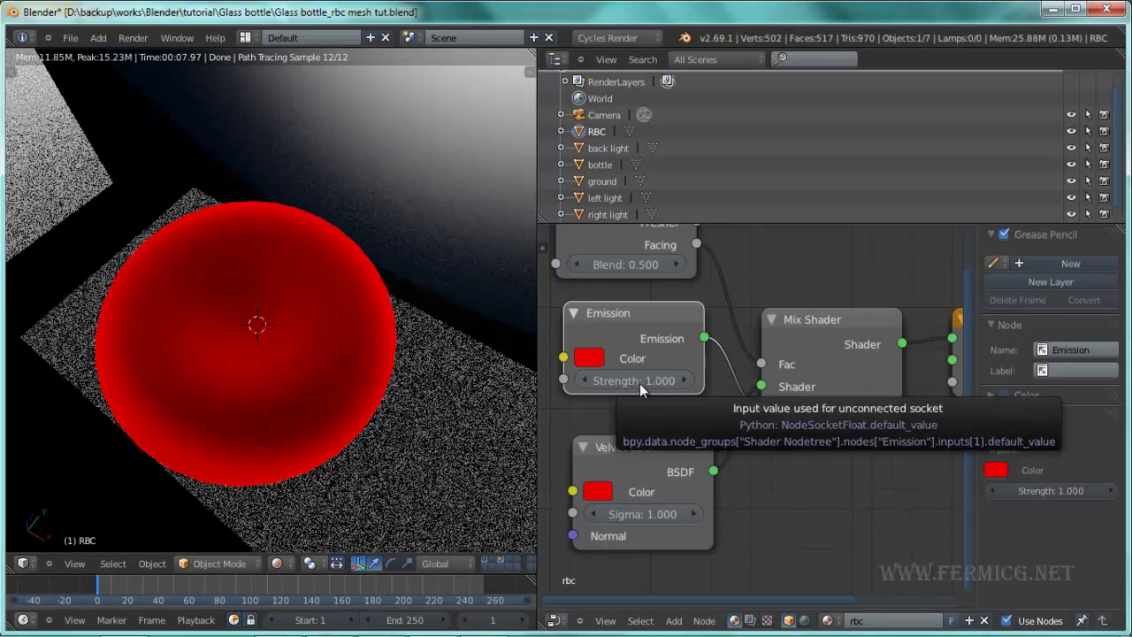
{"action": "left_click", "coordinate": [638, 381]}
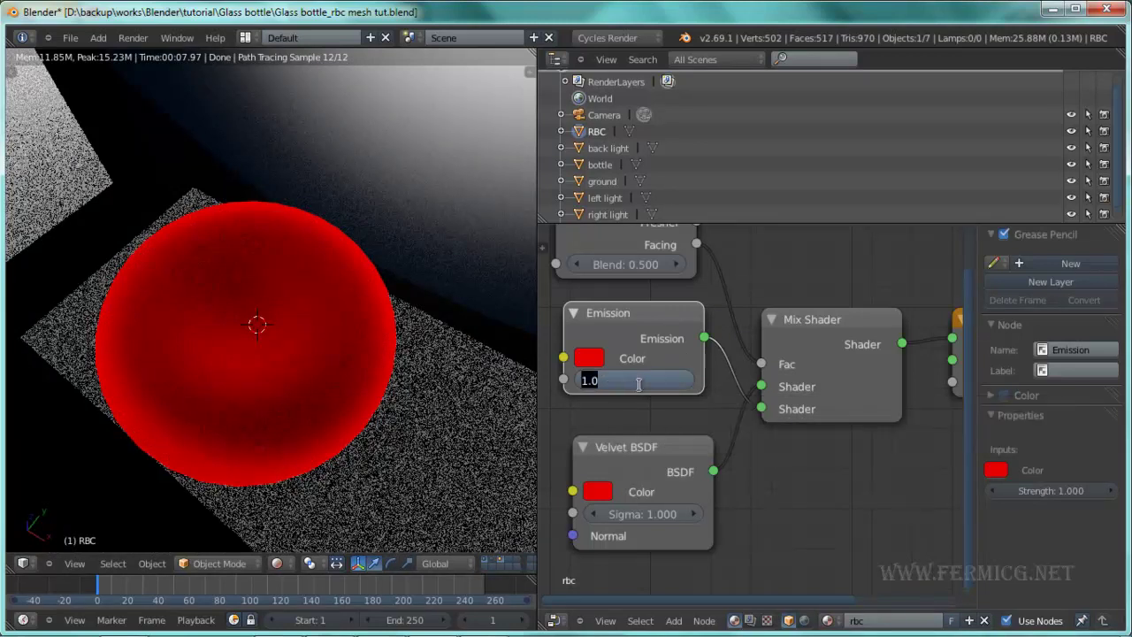
{"action": "key", "text": "Return"}
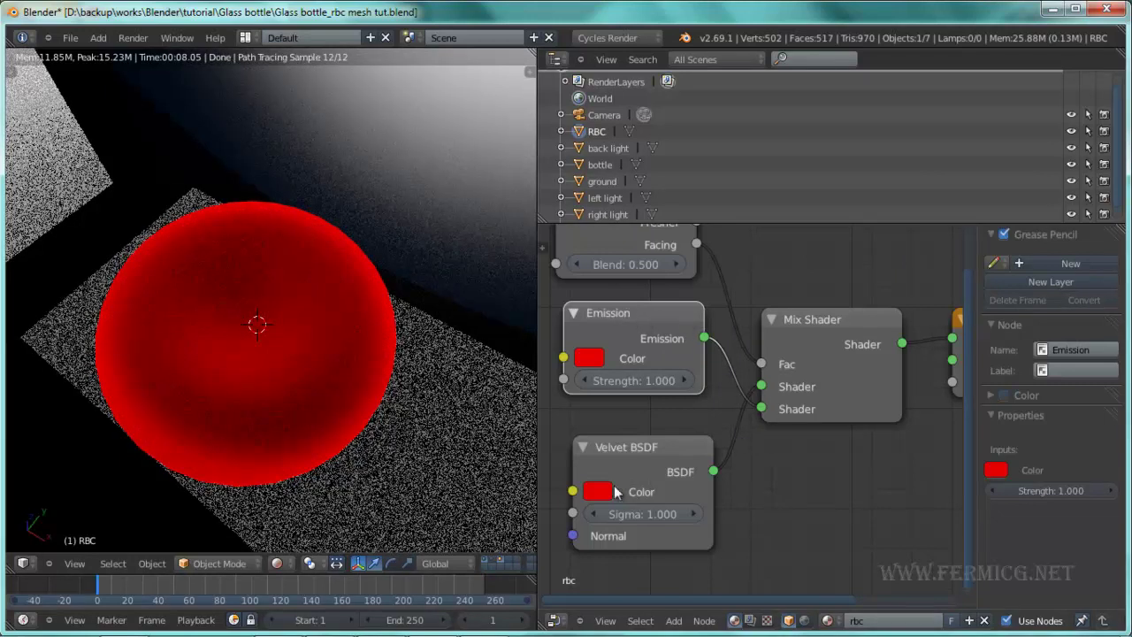
{"action": "left_click", "coordinate": [649, 382]}
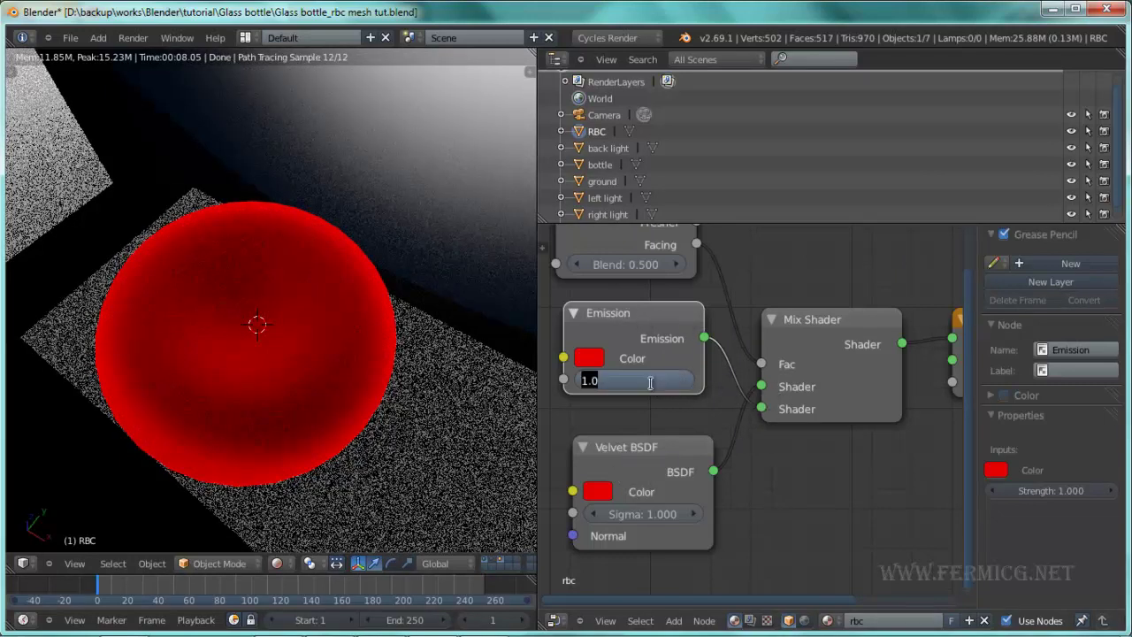
{"action": "key", "text": "BackSpace"}
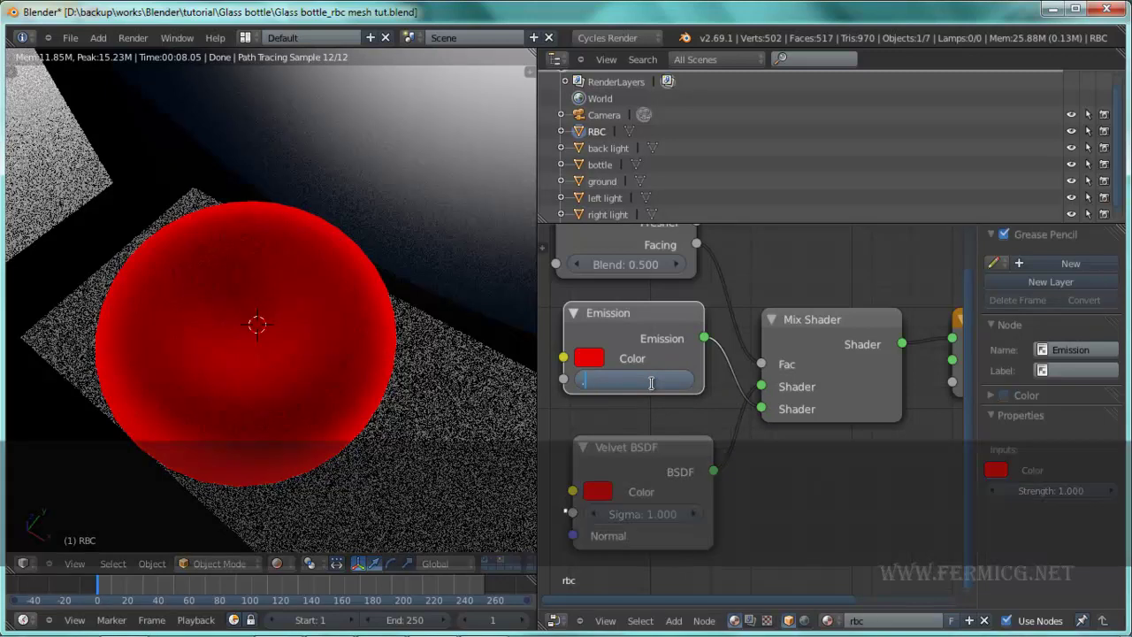
{"action": "key", "text": "Return"}
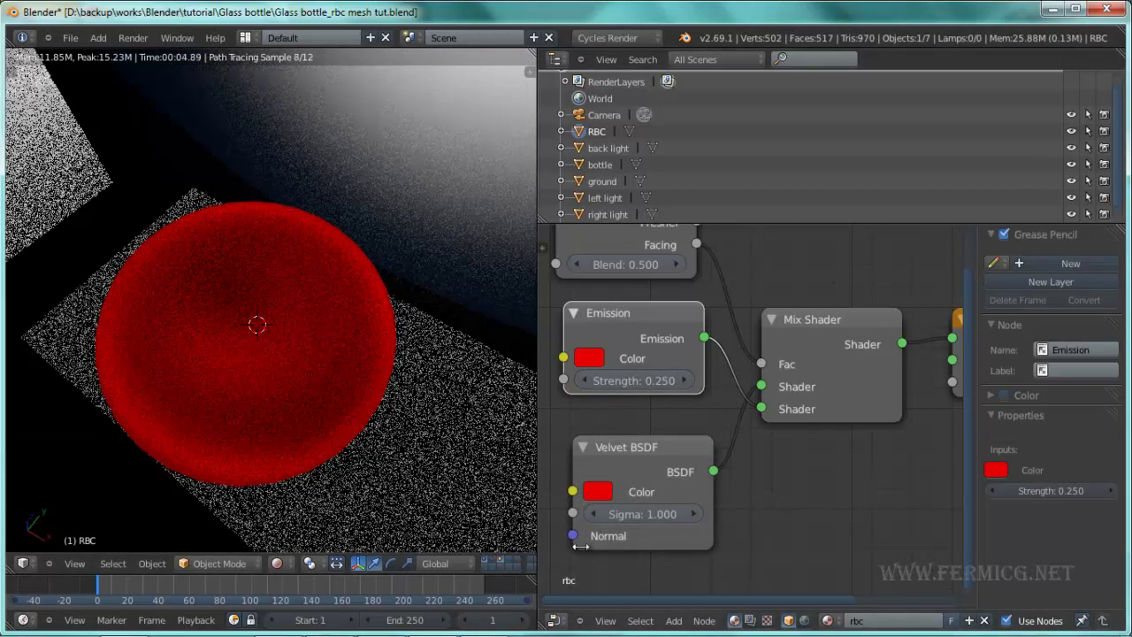
- Switch the Node Editor area back to Properties and narrow it to enlarge the 3D view
{"action": "left_click", "coordinate": [560, 621]}
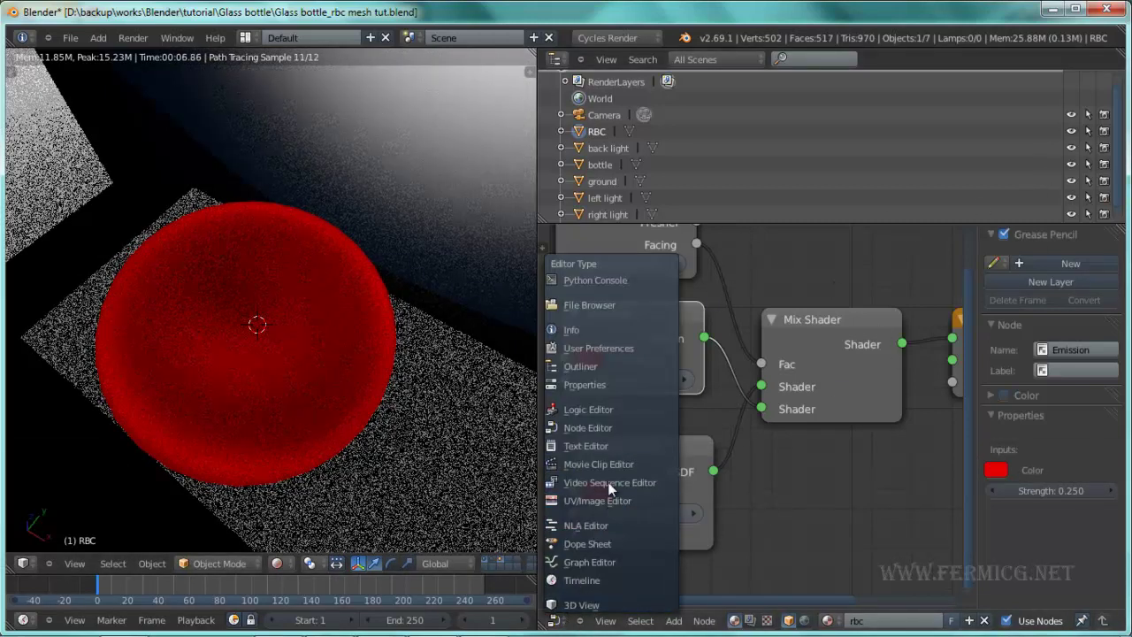
{"action": "left_click", "coordinate": [620, 384]}
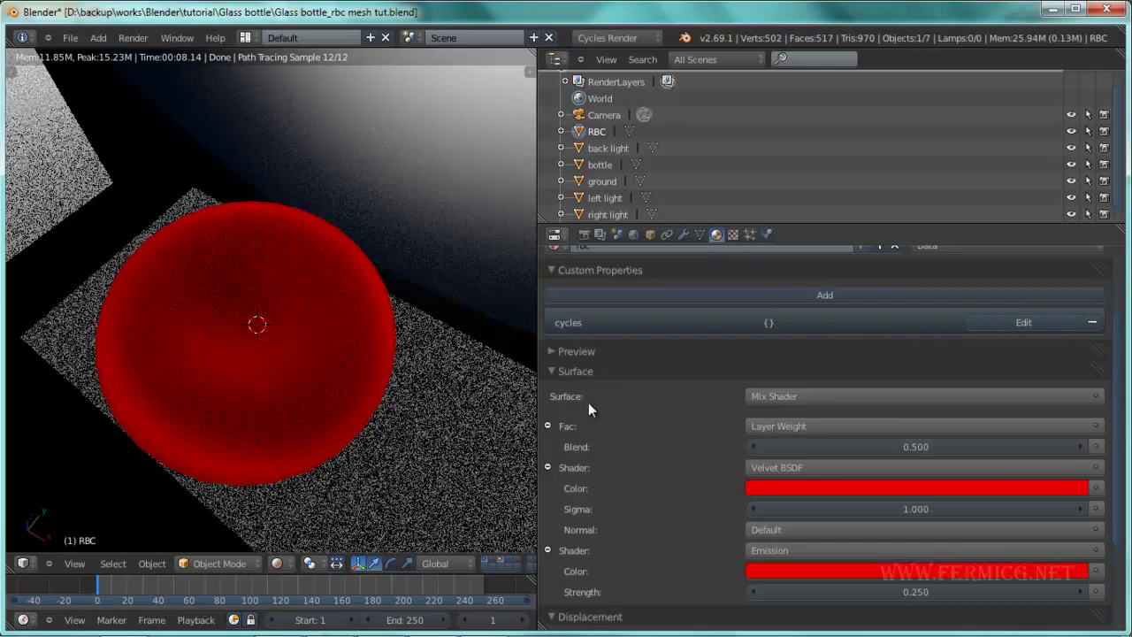
{"action": "left_click_drag", "start_coordinate": [539, 403], "coordinate": [749, 408]}
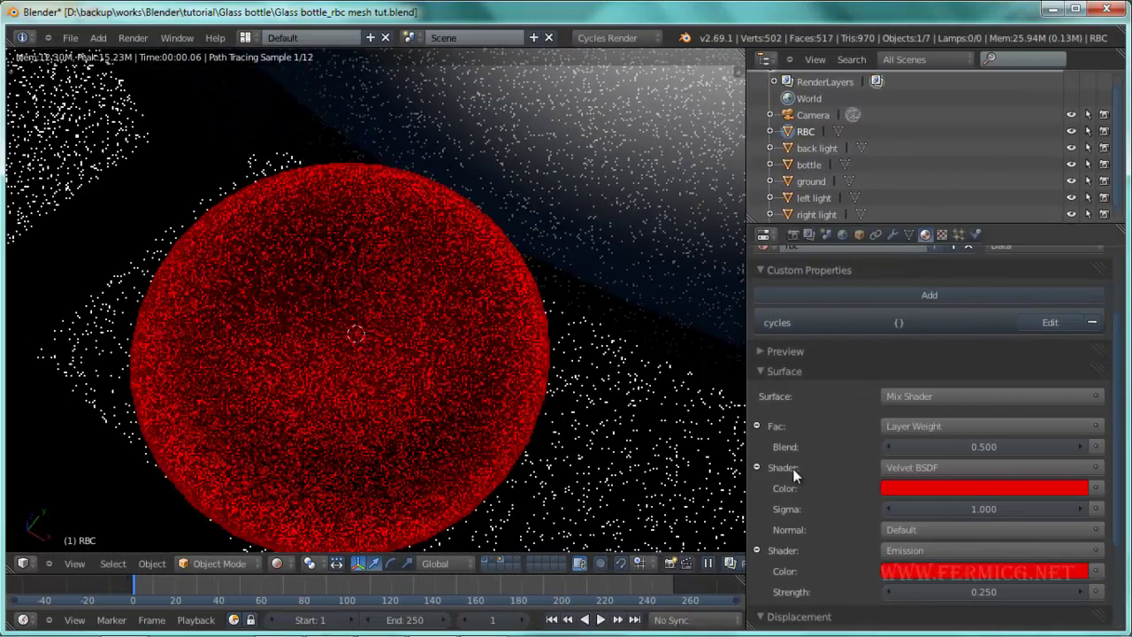
{"action": "scroll", "coordinate": [861, 516], "scroll_direction": "down", "scroll_amount": 3}
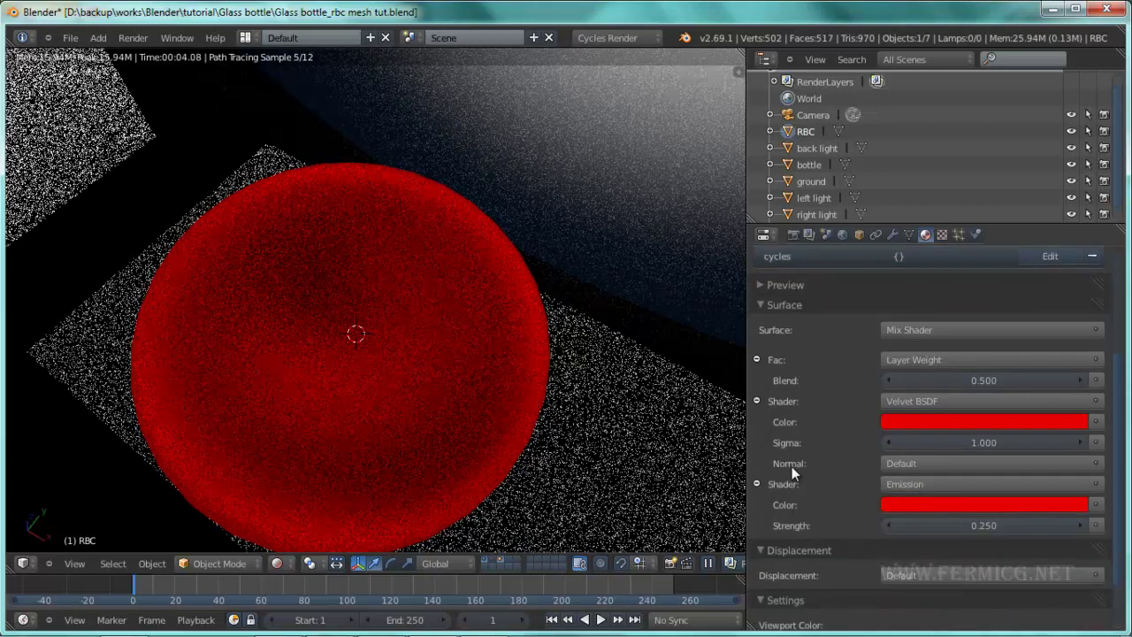
- Change the 3D view from rendered to Solid shading and save the blend file
{"action": "middle_click_drag", "start_coordinate": [395, 408], "coordinate": [495, 498]}
{"action": "scroll", "coordinate": [526, 364], "scroll_direction": "down", "scroll_amount": 4}
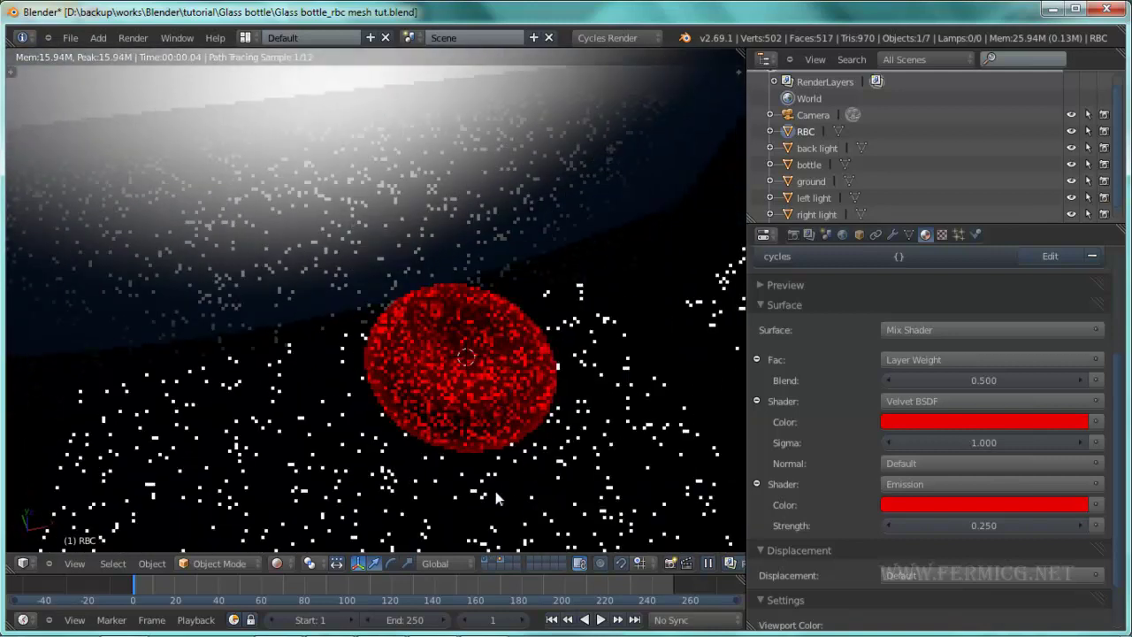
{"action": "left_click", "coordinate": [287, 563]}
{"action": "left_click", "coordinate": [322, 511]}
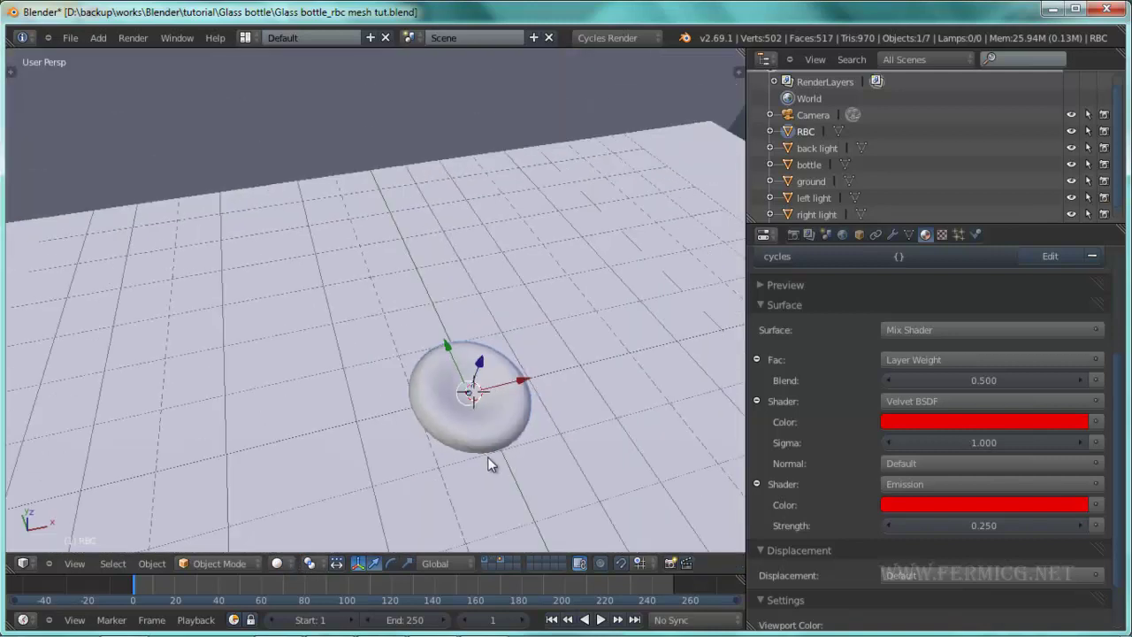
{"action": "key", "text": "ctrl+s"}
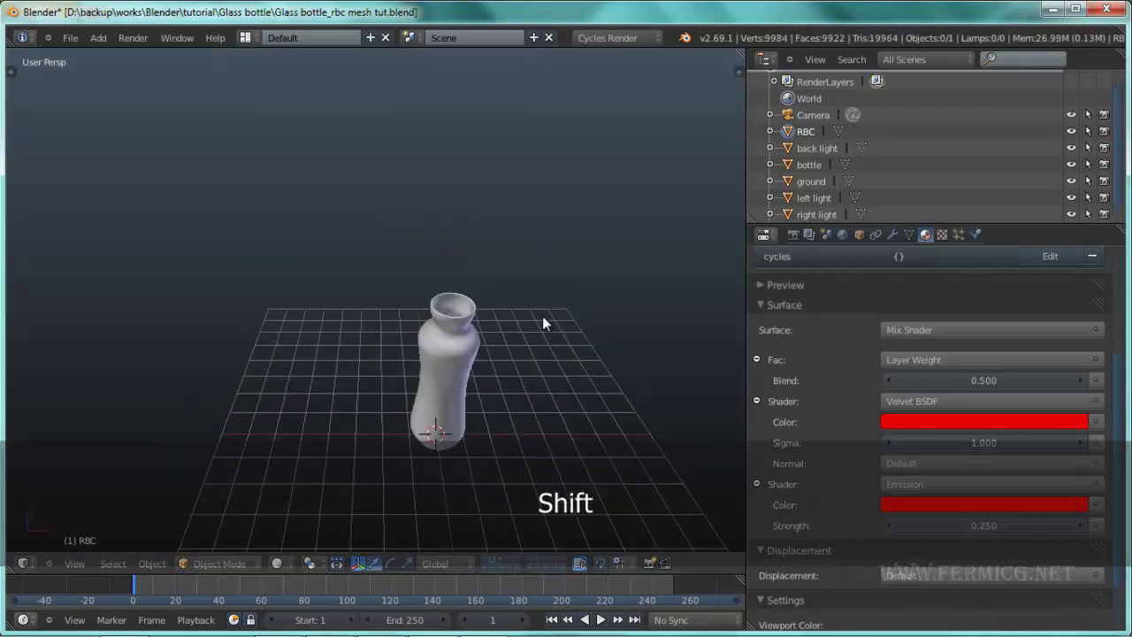
- With only the bottle's layer shown, add a mesh circle at the bottle's base
{"action": "middle_click_drag", "start_coordinate": [542, 316], "coordinate": [583, 299]}
{"action": "scroll", "coordinate": [533, 309], "scroll_direction": "up", "scroll_amount": 3}
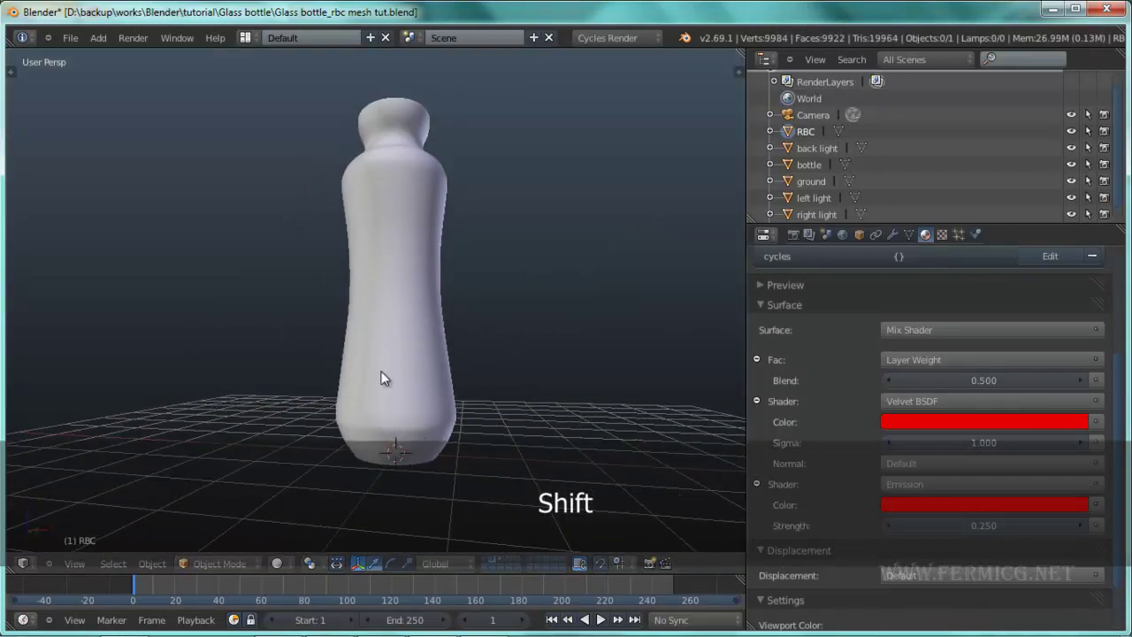
{"action": "left_click", "coordinate": [98, 38]}
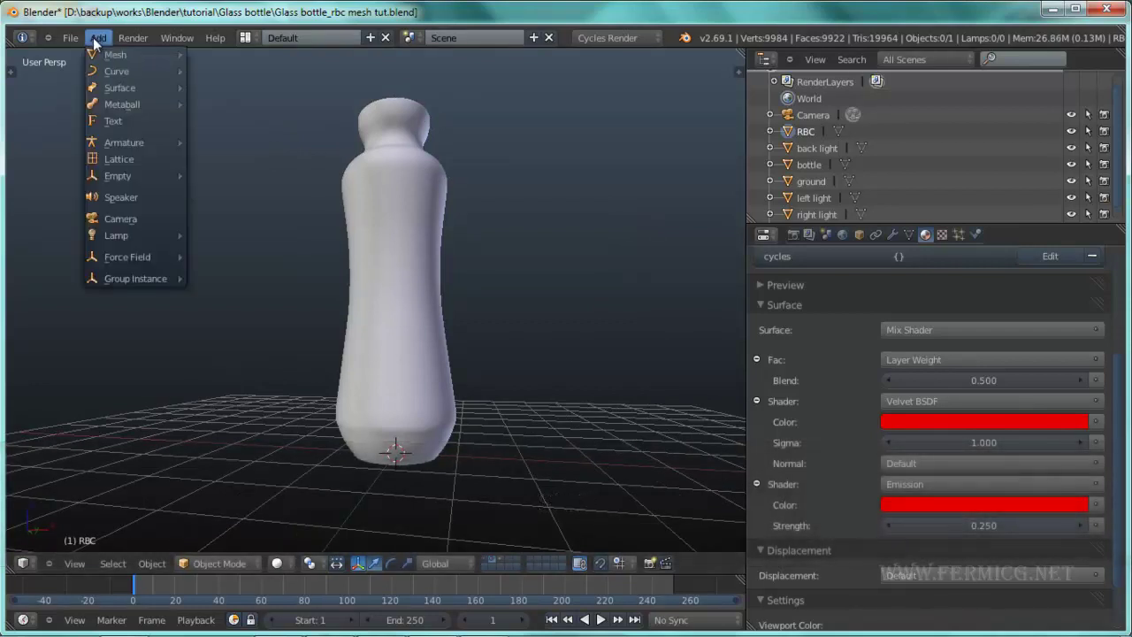
{"action": "mouse_move", "coordinate": [100, 47]}
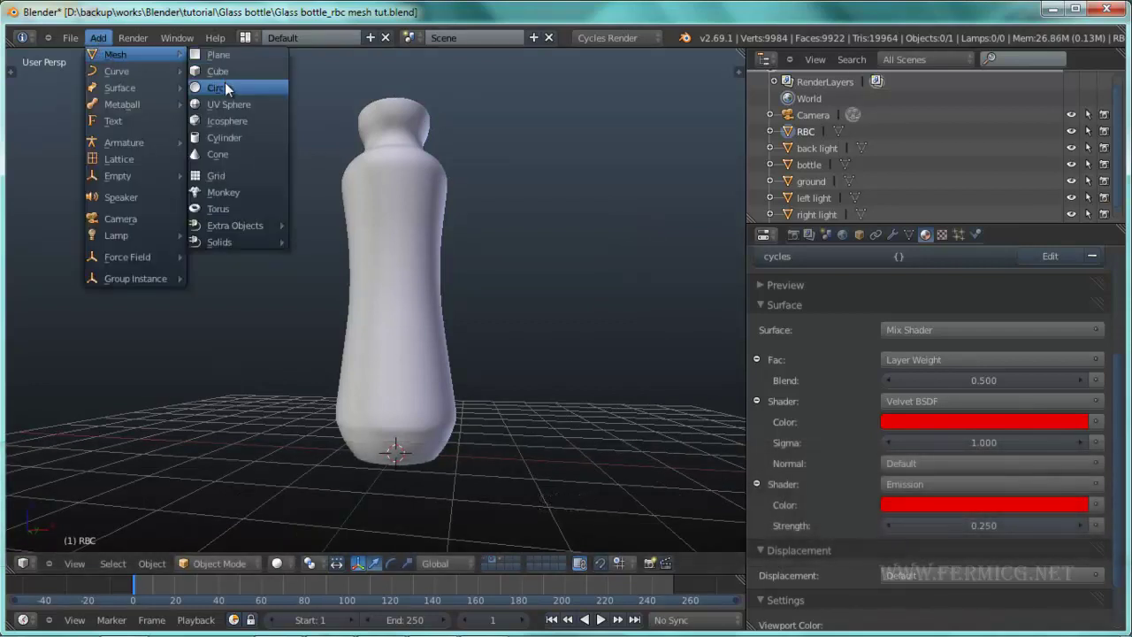
{"action": "left_click", "coordinate": [219, 88]}
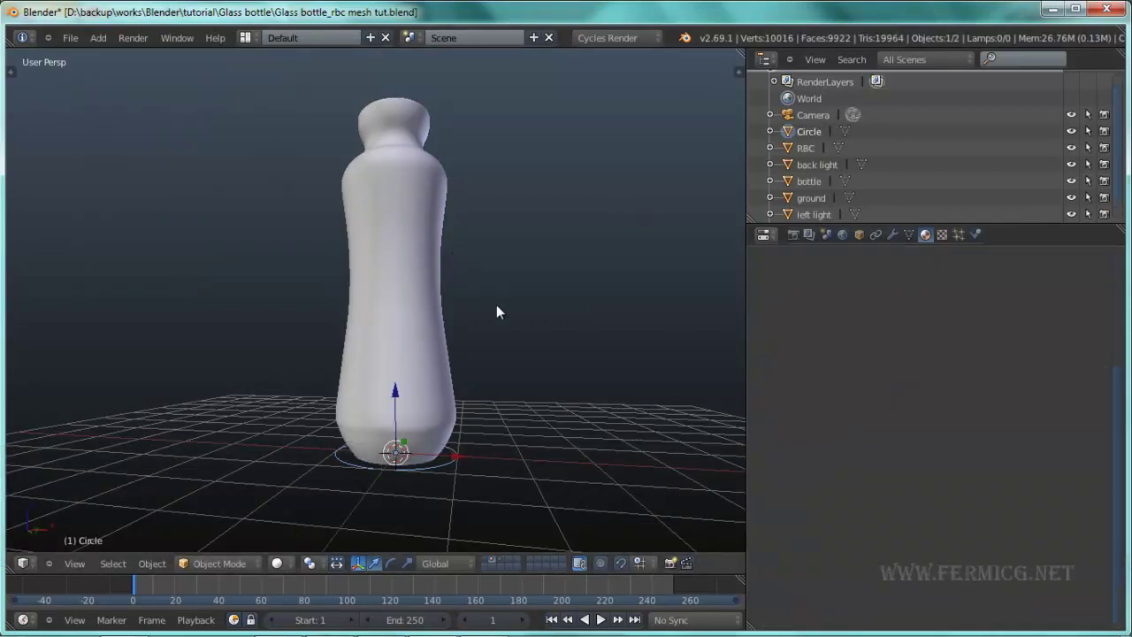
- Set the new circle's fill type to Ngon in the Add Circle options
{"action": "key", "text": "t"}
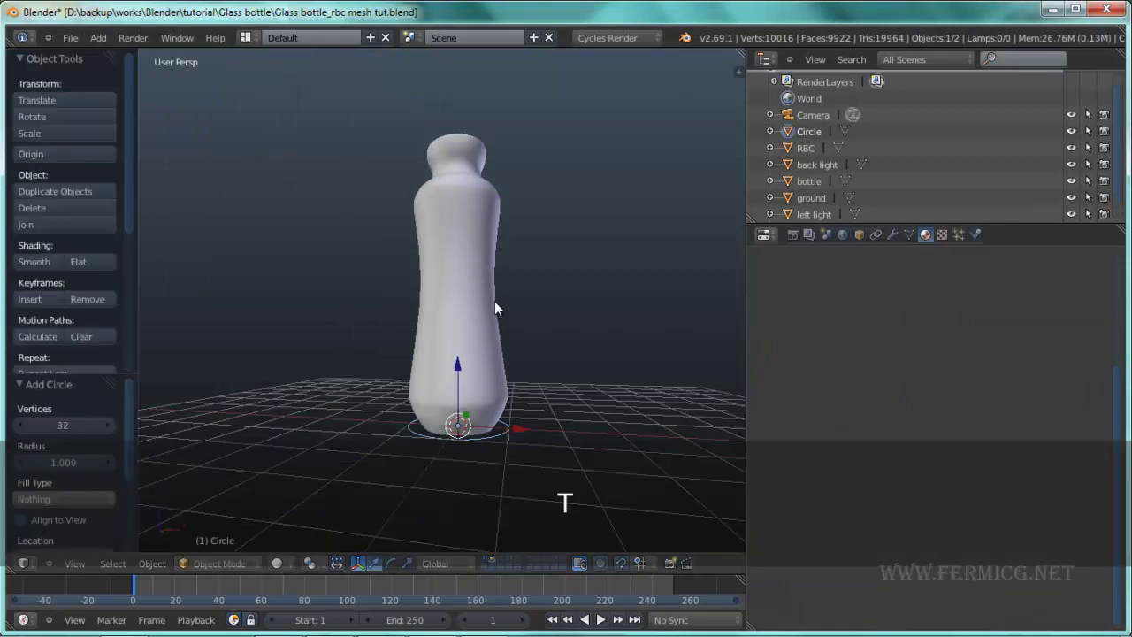
{"action": "scroll", "coordinate": [124, 484], "scroll_direction": "down", "scroll_amount": 5}
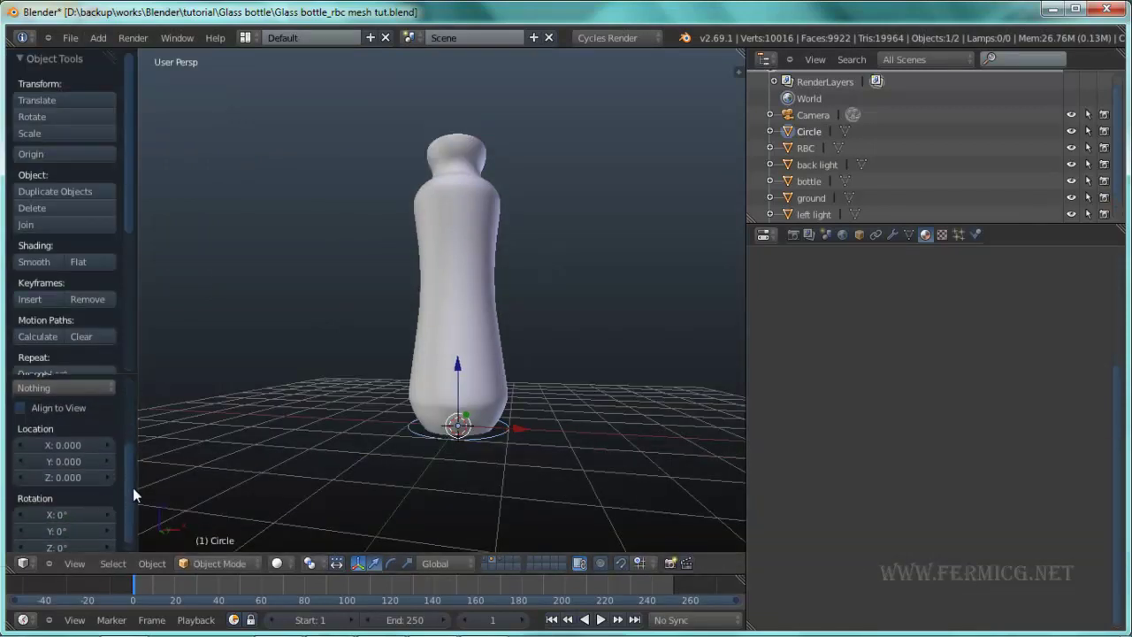
{"action": "scroll", "coordinate": [133, 489], "scroll_direction": "up", "scroll_amount": 3}
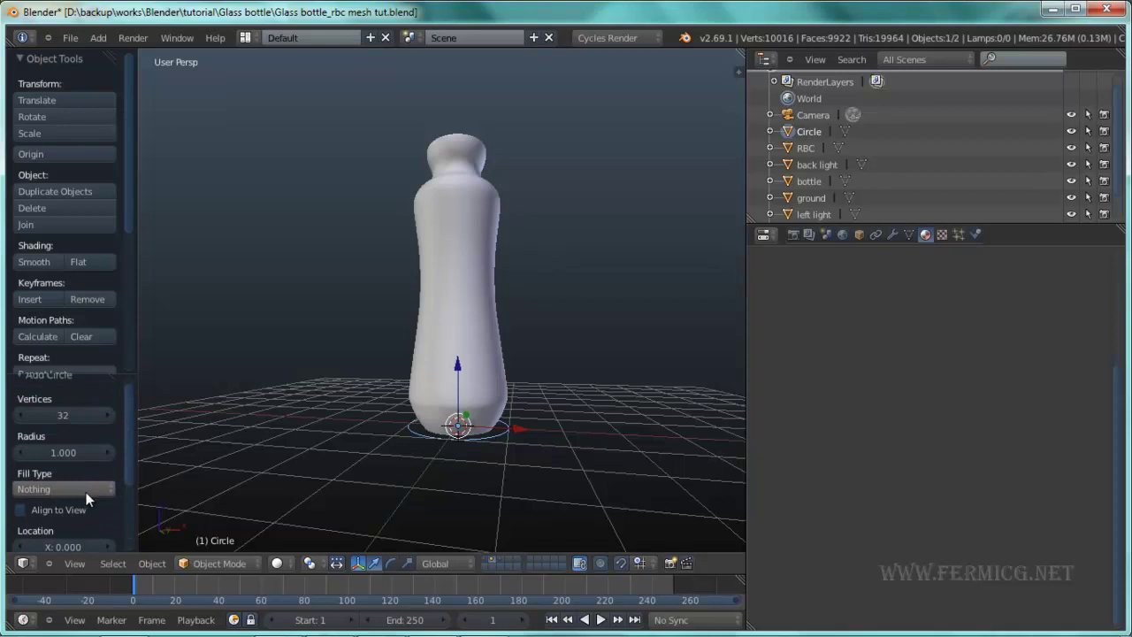
{"action": "left_click", "coordinate": [82, 490]}
{"action": "left_click", "coordinate": [82, 450]}
- In front view with wireframe shading, raise the circle along Z to about 0.254, just above the bottle's bottom
{"action": "middle_click_drag", "start_coordinate": [581, 514], "coordinate": [628, 393]}
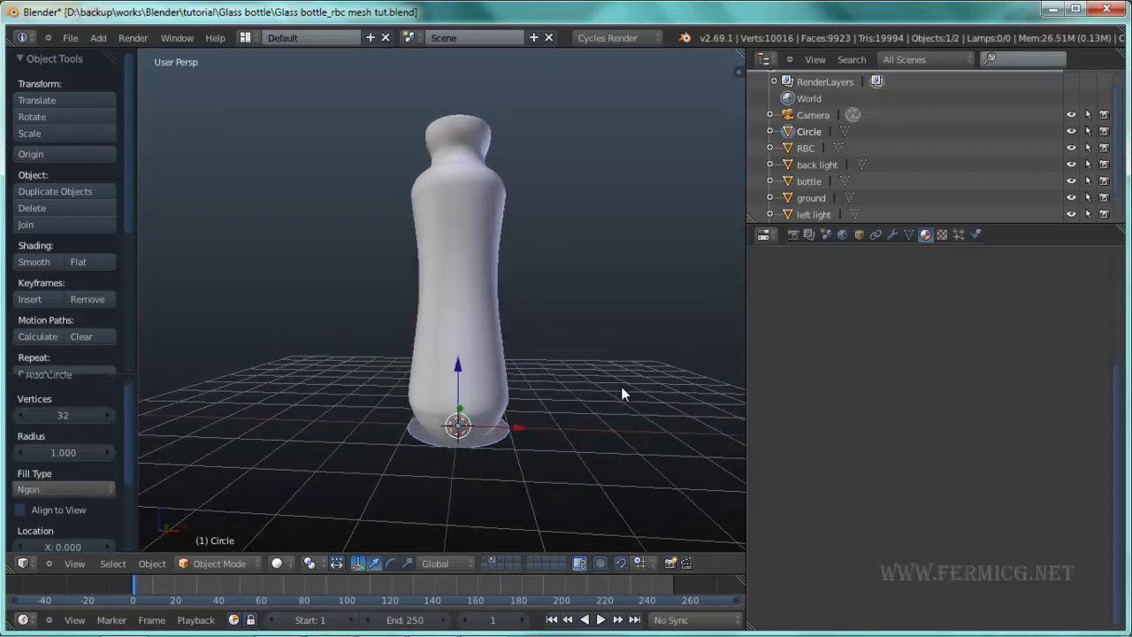
{"action": "key", "text": "KP_1"}
{"action": "scroll", "coordinate": [547, 371], "scroll_direction": "up", "scroll_amount": 3}
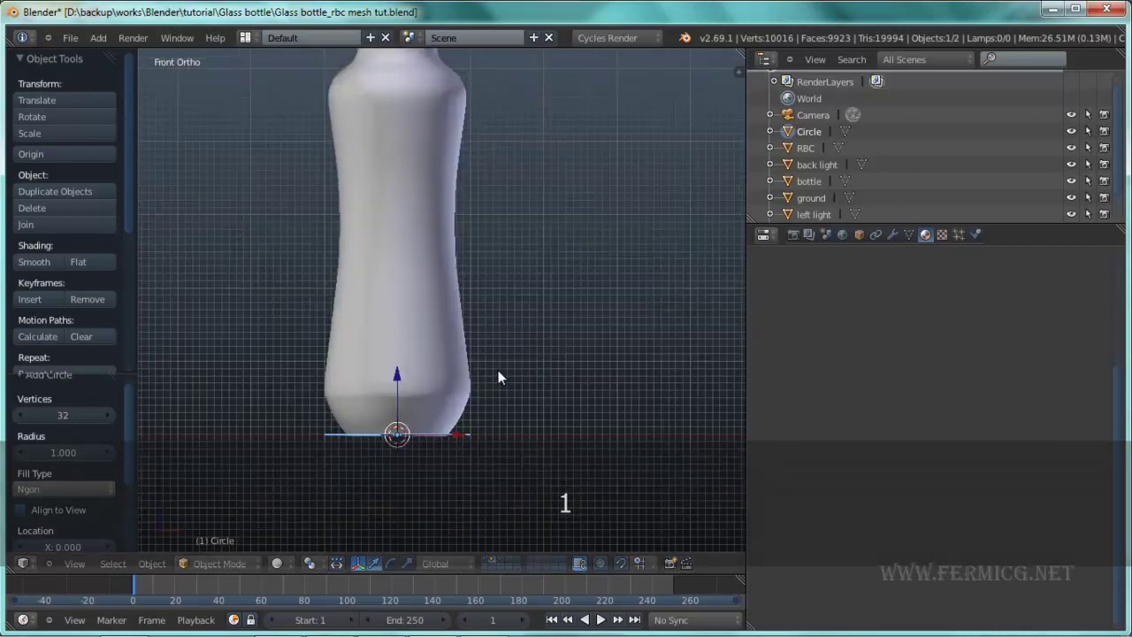
{"action": "key", "text": "t"}
{"action": "mouse_move", "coordinate": [487, 382]}
{"action": "middle_mouse_down", "text": "shift"}
{"action": "mouse_move", "coordinate": [563, 362]}
{"action": "mouse_move", "coordinate": [485, 398]}
{"action": "middle_mouse_up", "text": "shift"}
{"action": "left_click_drag", "start_coordinate": [439, 406], "coordinate": [444, 390]}
{"action": "key", "text": "z"}
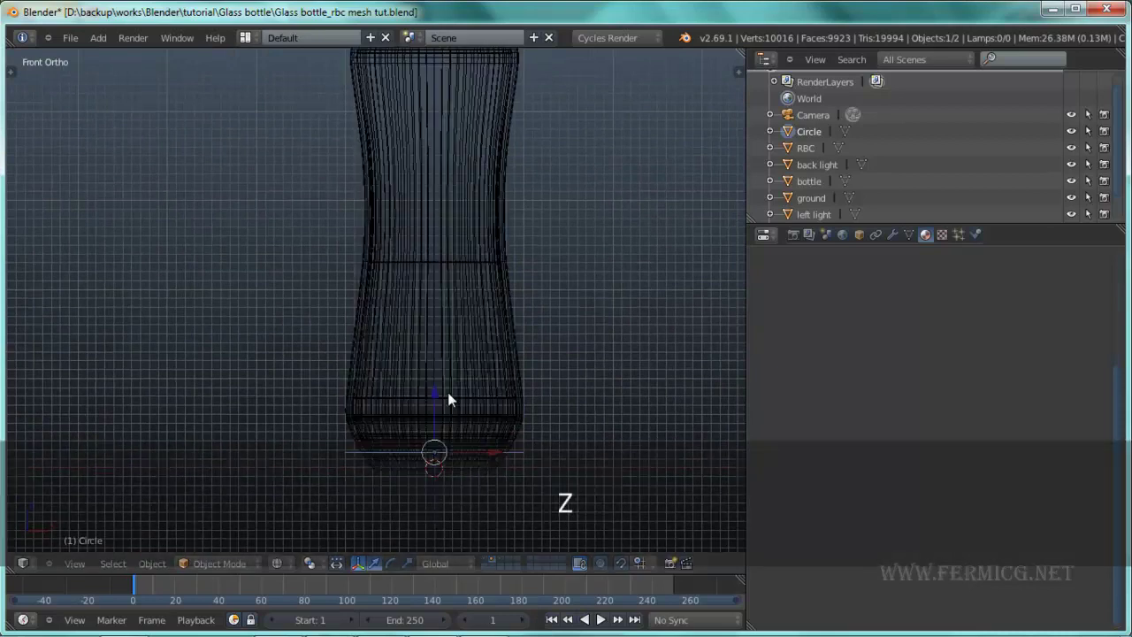
{"action": "scroll", "coordinate": [442, 400], "scroll_direction": "up", "scroll_amount": 2}
{"action": "mouse_move", "coordinate": [430, 416]}
{"action": "left_mouse_down"}
{"action": "mouse_move", "coordinate": [435, 387]}
{"action": "mouse_move", "coordinate": [468, 382]}
{"action": "left_mouse_up"}
- Scale the circle down to about 0.747 so it fits inside the bottle walls
{"action": "scroll", "coordinate": [567, 404], "scroll_direction": "down", "scroll_amount": 1, "text": "shift"}
{"action": "scroll", "coordinate": [496, 407], "scroll_direction": "down", "scroll_amount": 1, "text": "shift"}
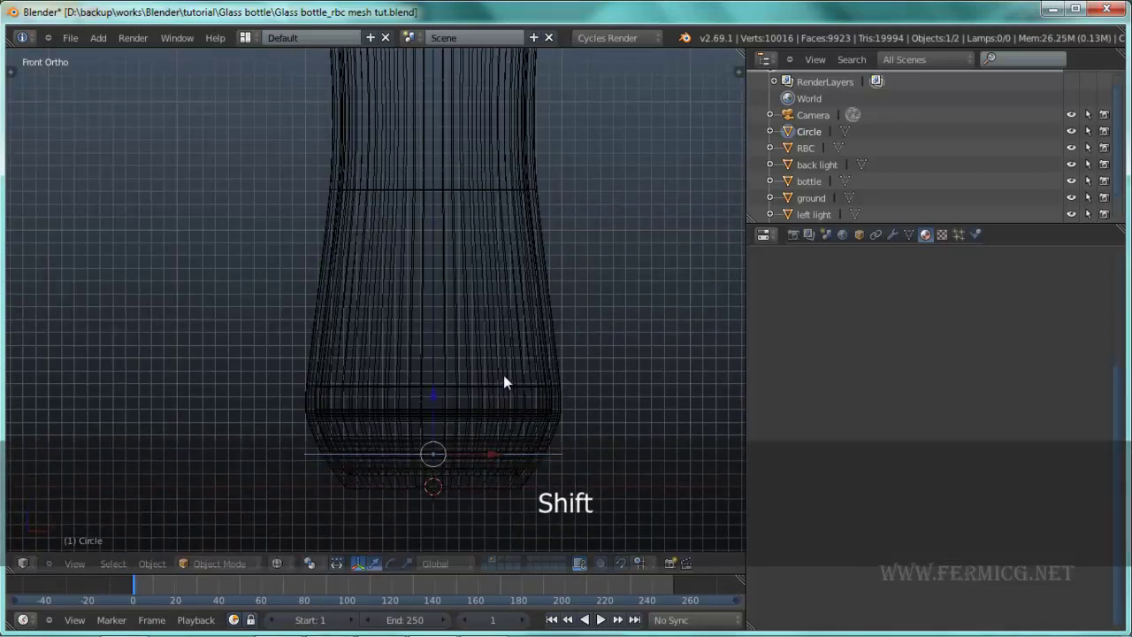
{"action": "scroll", "coordinate": [502, 435], "scroll_direction": "up", "scroll_amount": 1, "text": "shift"}
{"action": "key", "text": "s"}
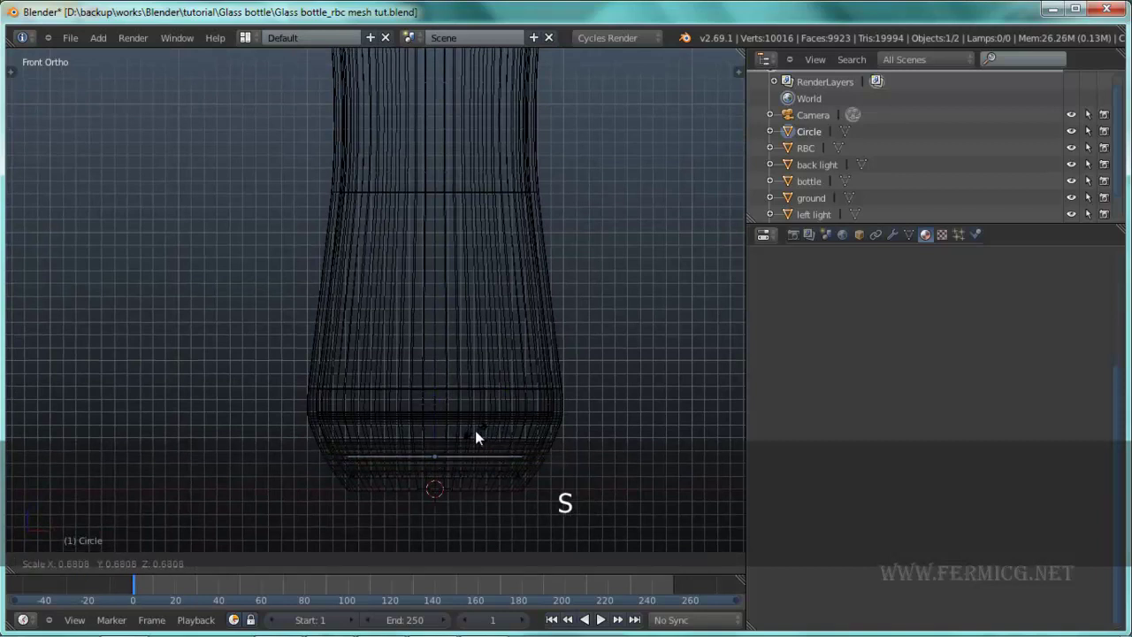
{"action": "left_click", "coordinate": [479, 426]}
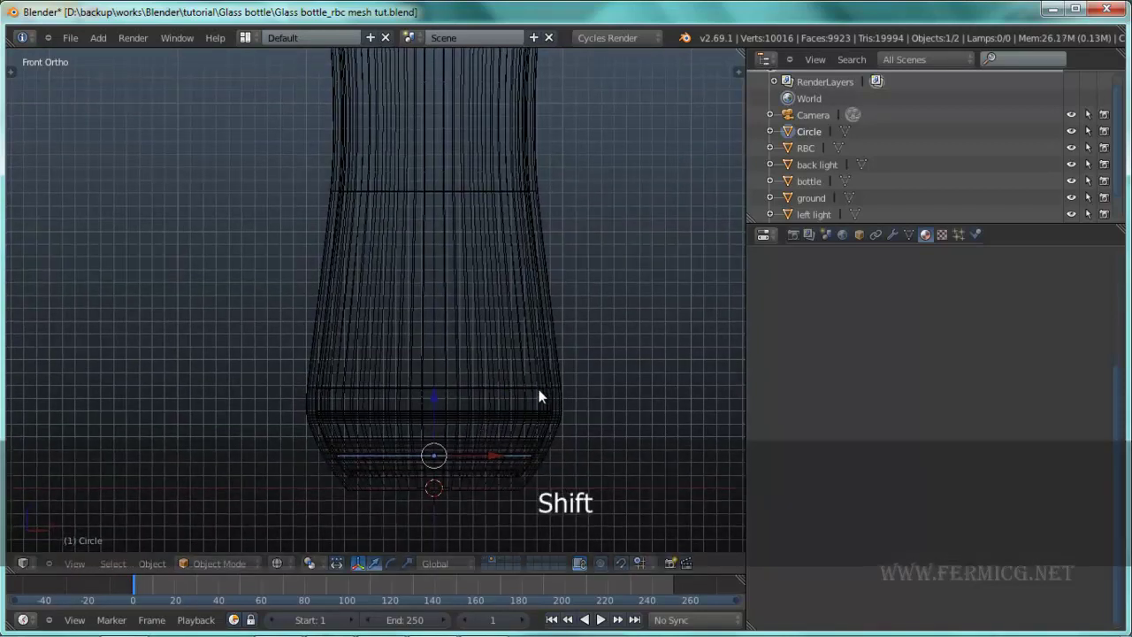
- Rename the circle object to "RBC emitter"
{"action": "scroll", "coordinate": [517, 385], "scroll_direction": "up", "scroll_amount": 2, "text": "shift"}
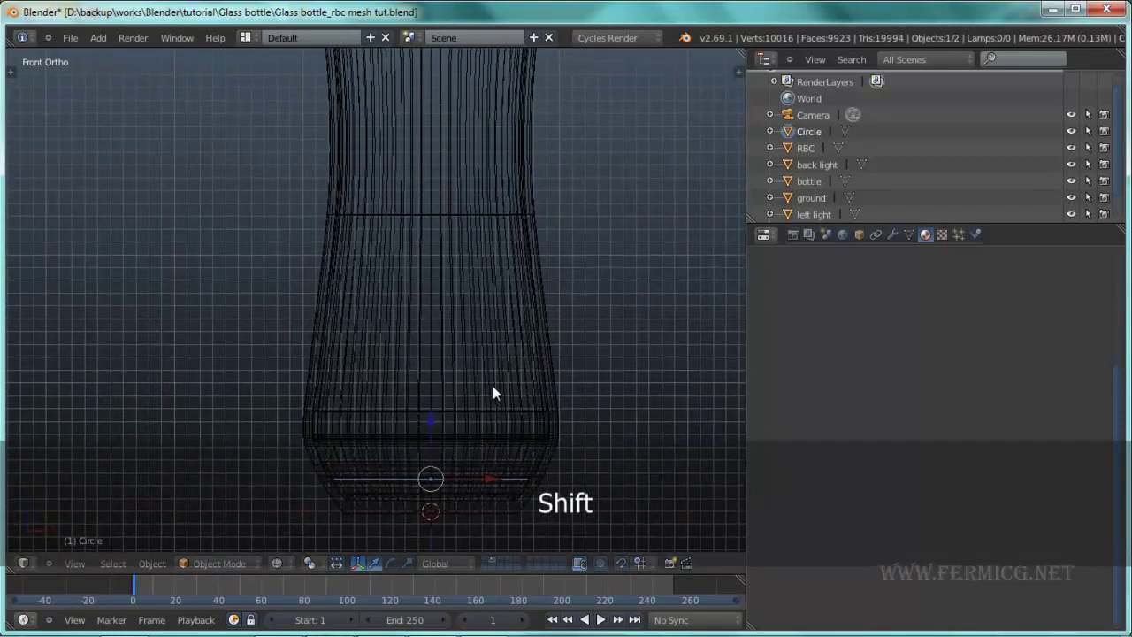
{"action": "left_click", "coordinate": [860, 235]}
{"action": "left_click", "coordinate": [863, 290]}
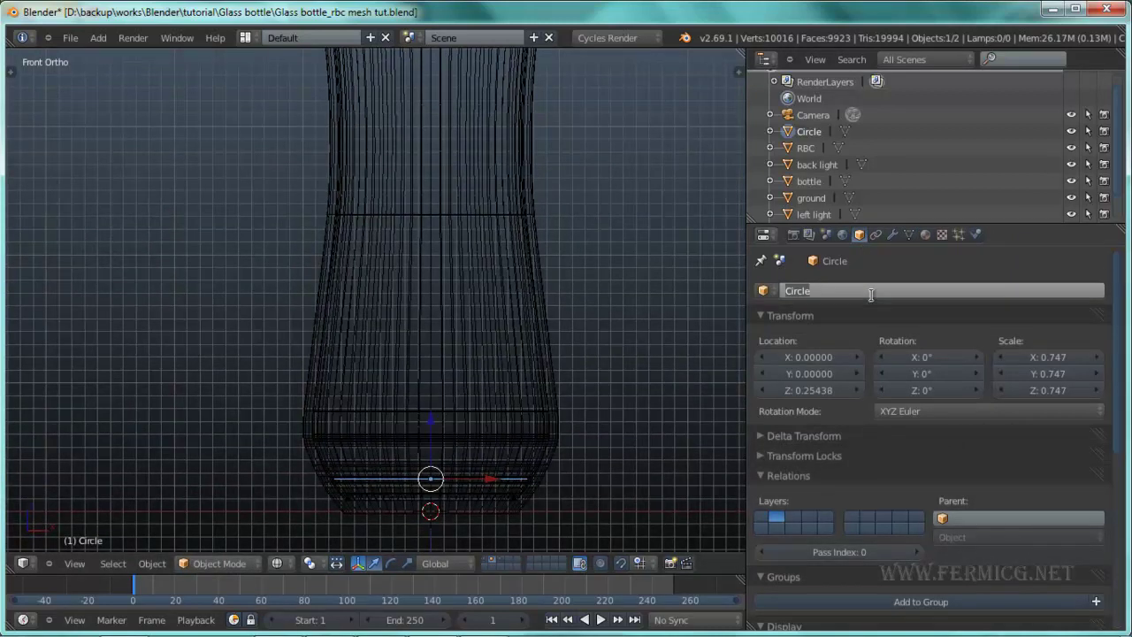
{"action": "type", "text": "RB"}
{"action": "key", "text": "BackSpace"}
{"action": "key", "text": "BackSpace"}
{"action": "type", "text": "RBC emitte"}
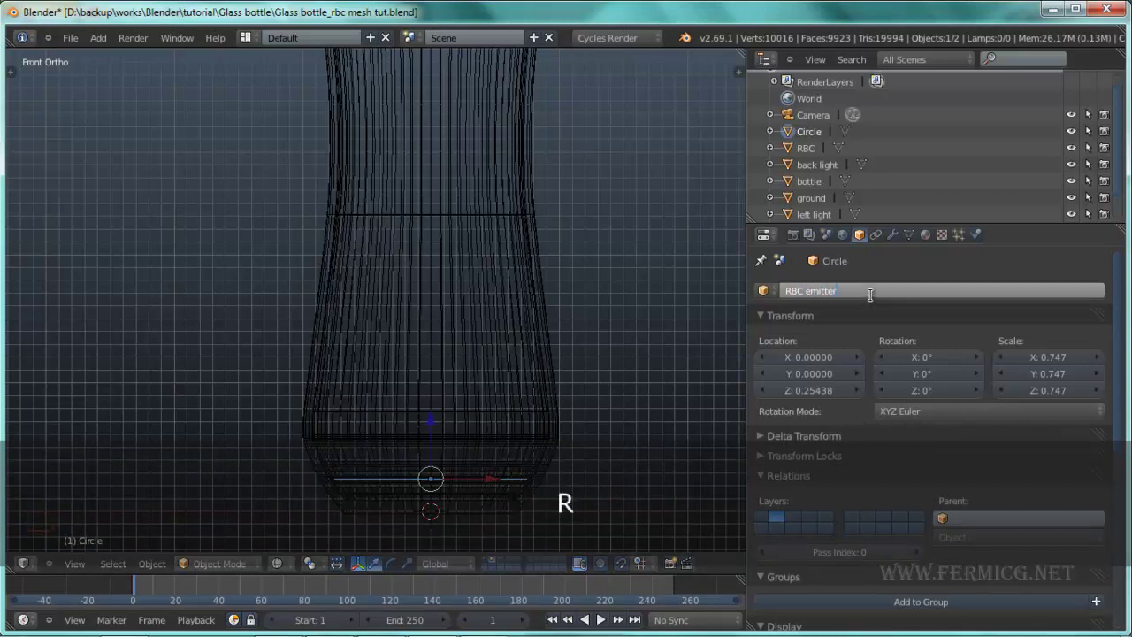
{"action": "key", "text": "Return"}
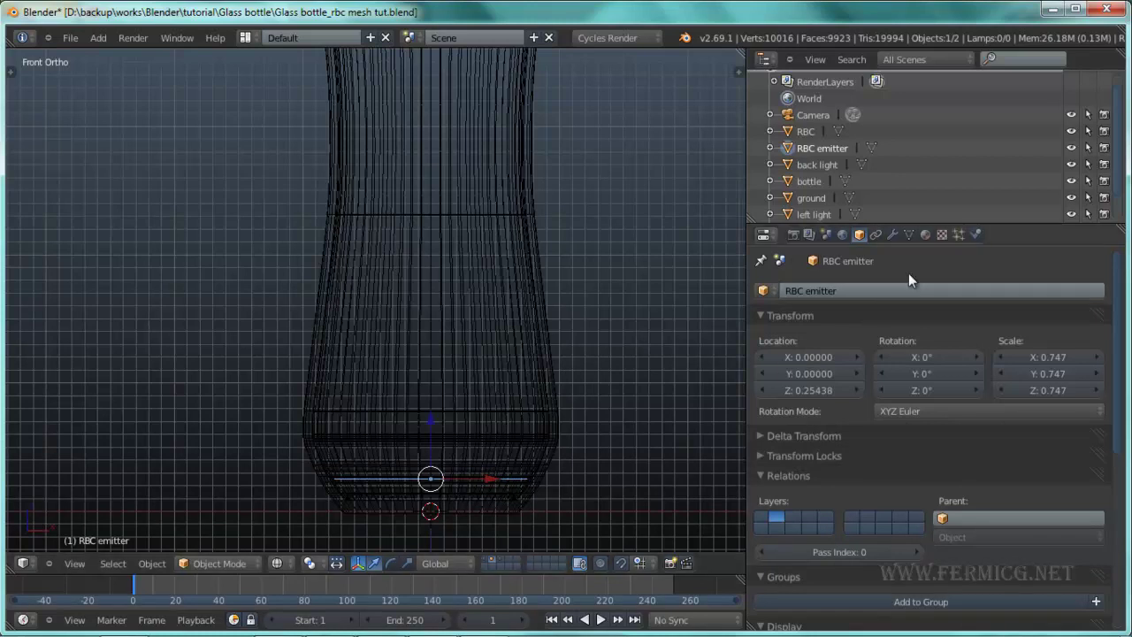
- Add a particle system to the RBC emitter and name it "rbc particls"
{"action": "left_click", "coordinate": [958, 235]}
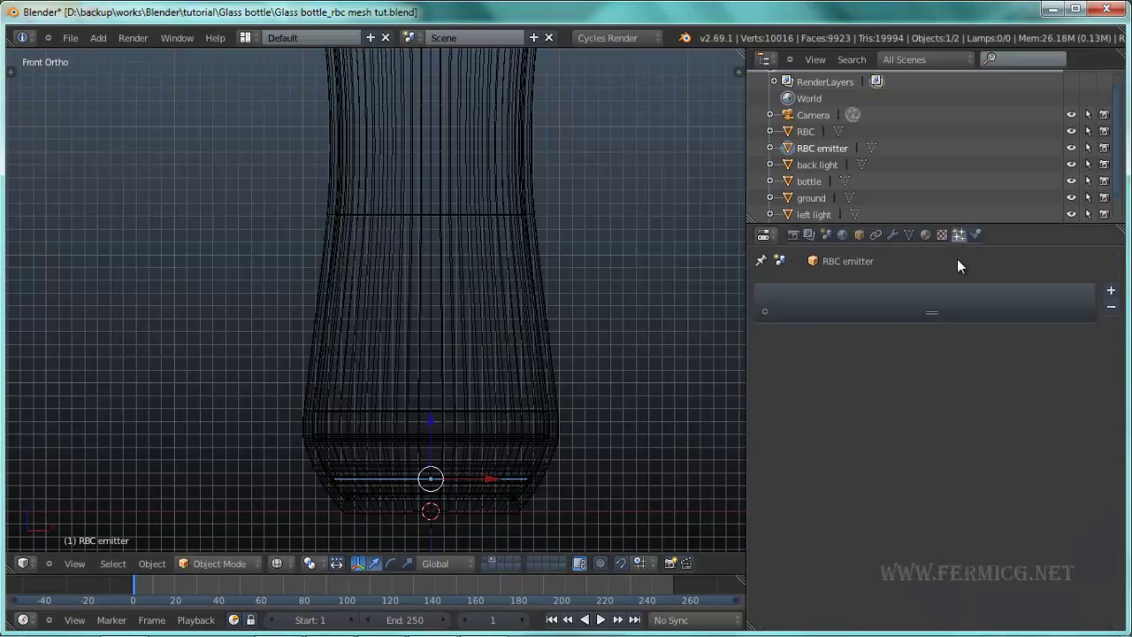
{"action": "left_click", "coordinate": [1110, 291]}
{"action": "left_click", "coordinate": [961, 334]}
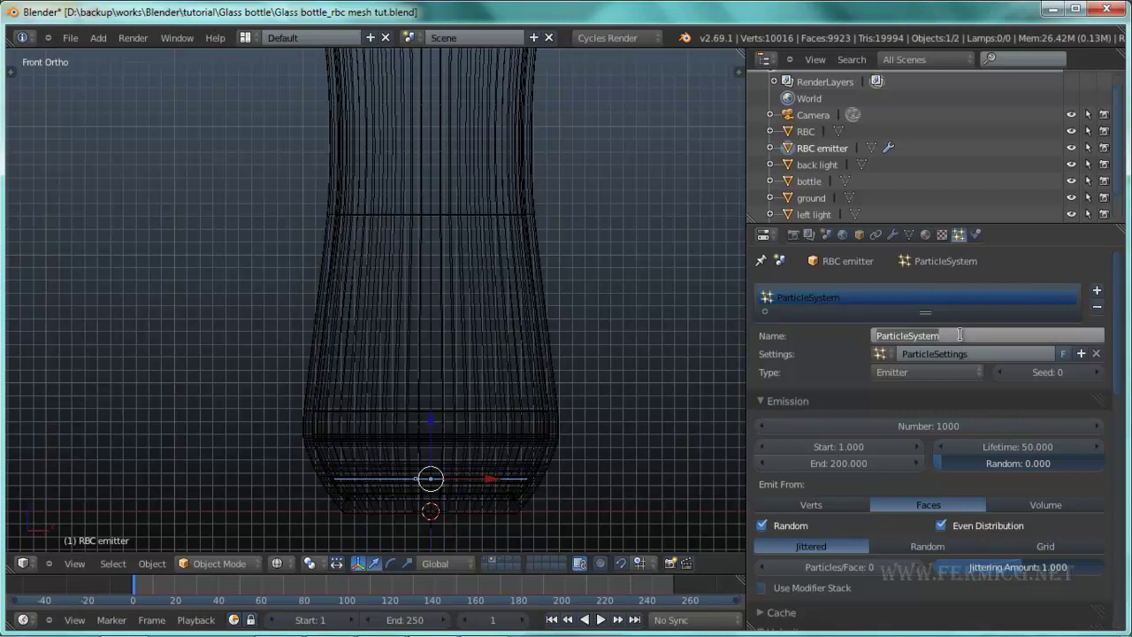
{"action": "type", "text": "rbc parti"}
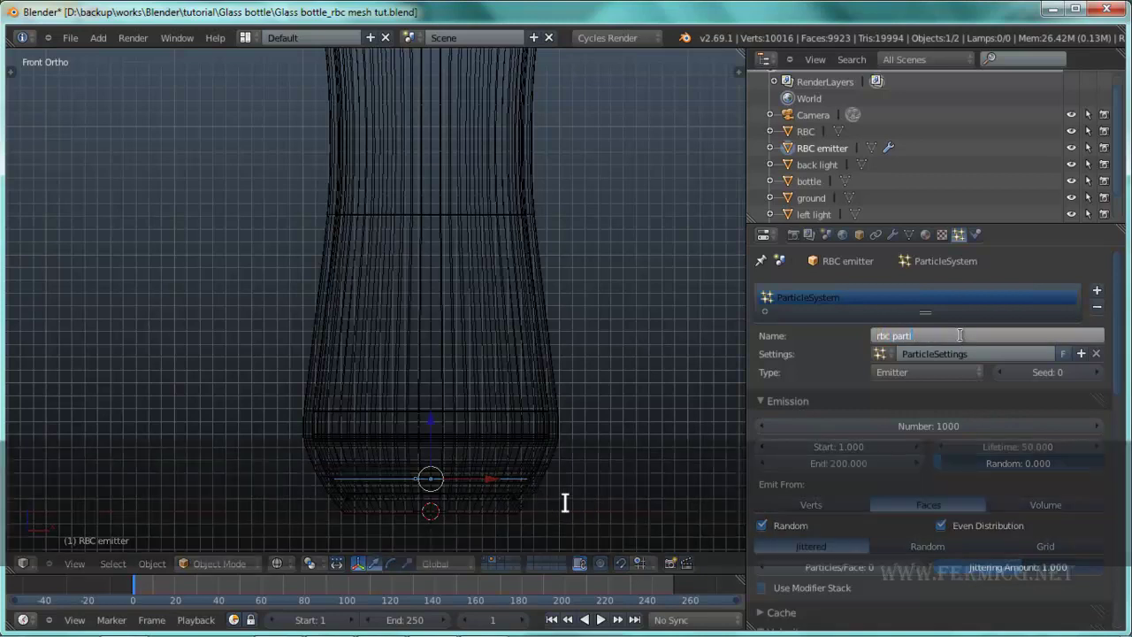
{"action": "type", "text": "cls"}
{"action": "key", "text": "Return"}
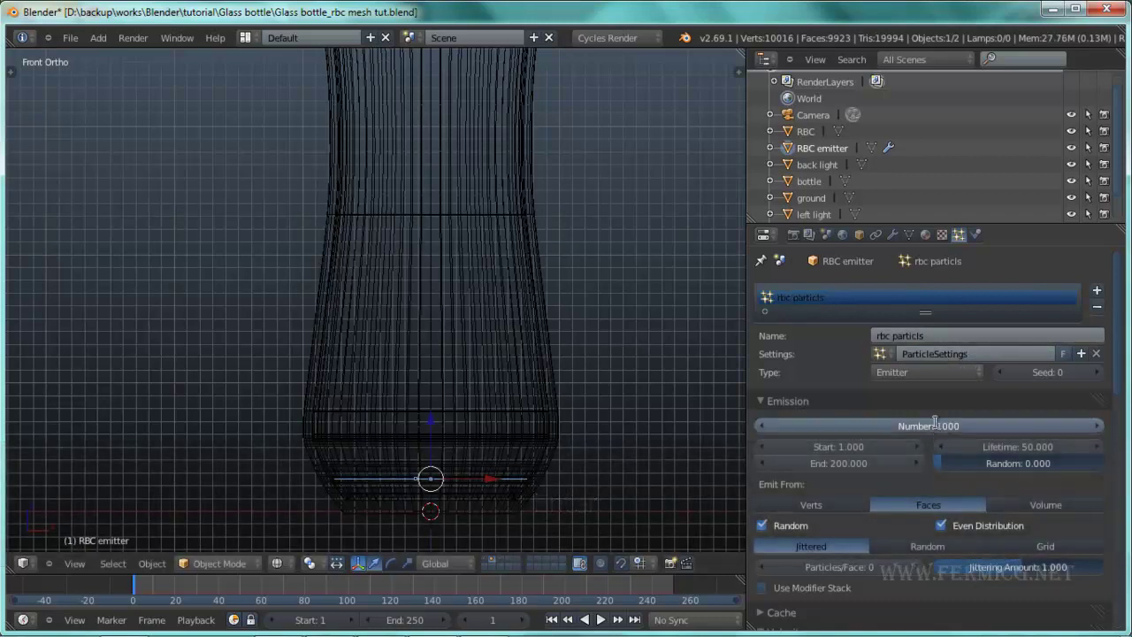
- Set the number of emitted particles to 300
{"action": "type", "text": "3"}
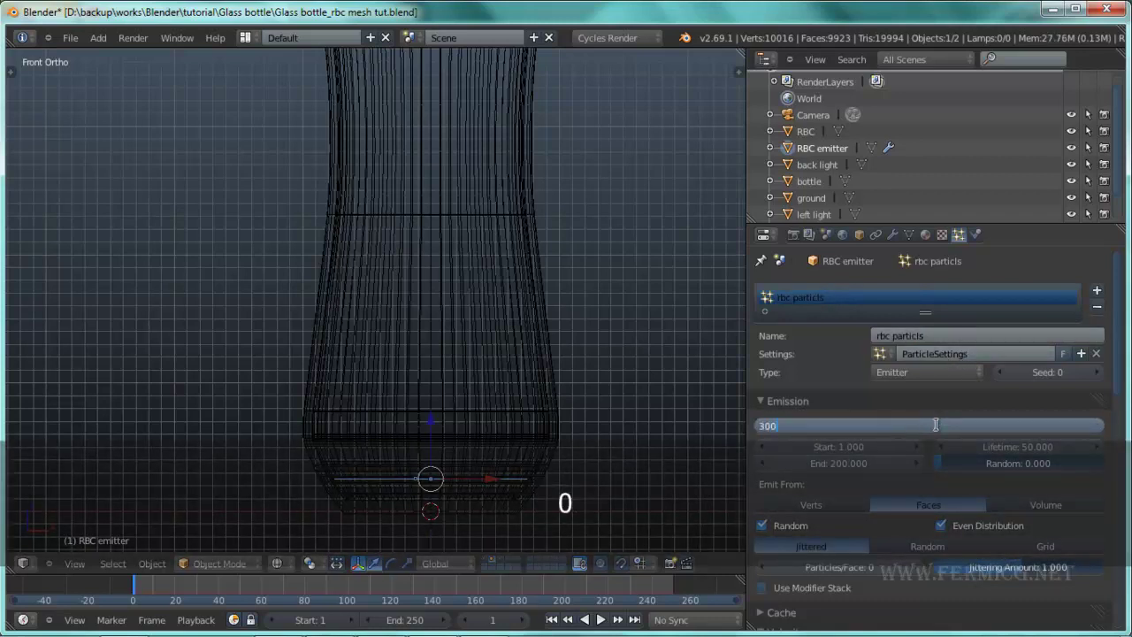
{"action": "key", "text": "Return"}
{"action": "scroll", "coordinate": [973, 444], "scroll_direction": "down", "scroll_amount": 1, "text": "ctrl"}
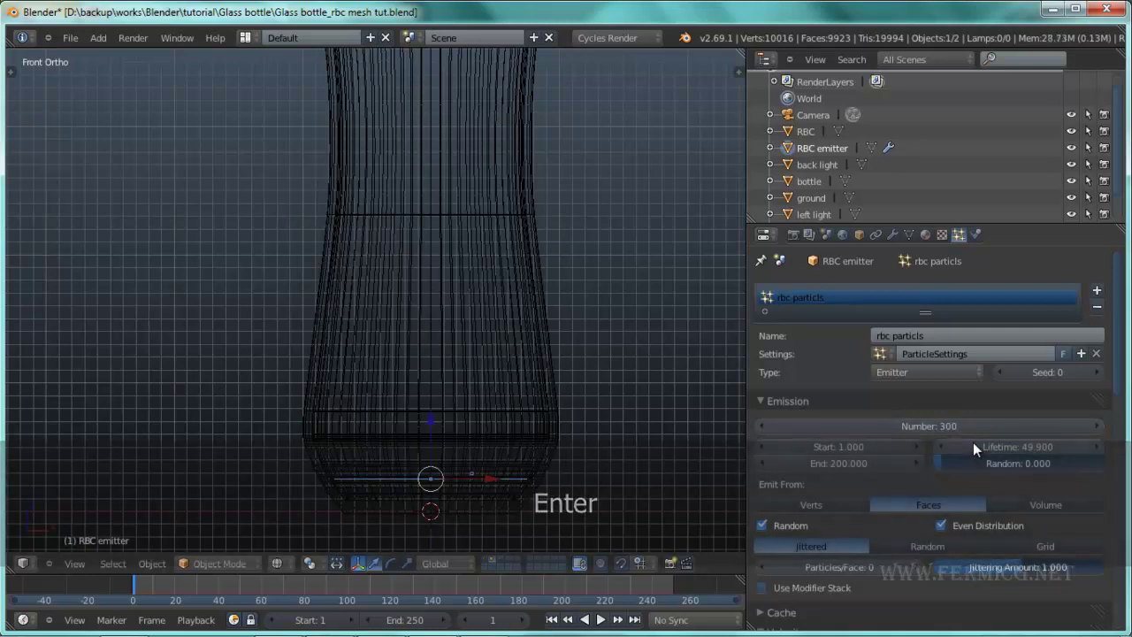
- Set the particle lifetime to 125 frames with a lifetime randomness of 1.0
{"action": "left_click", "coordinate": [1026, 446]}
{"action": "type", "text": "1"}
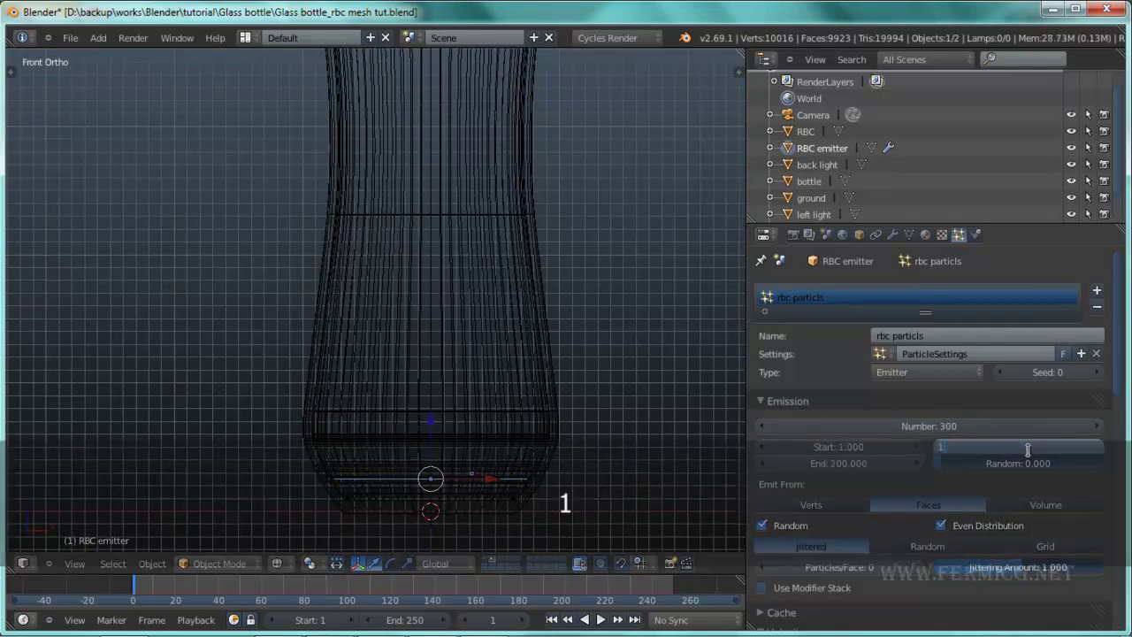
{"action": "type", "text": "25"}
{"action": "key", "text": "Return"}
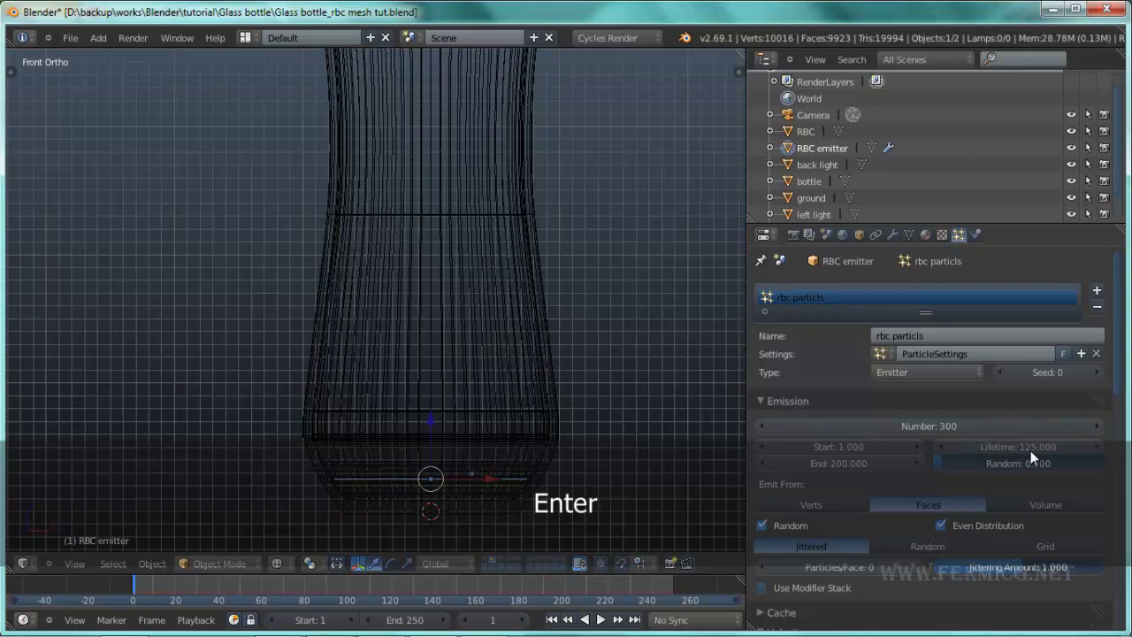
{"action": "left_click", "coordinate": [1030, 462]}
{"action": "type", "text": "5"}
{"action": "key", "text": "Return"}
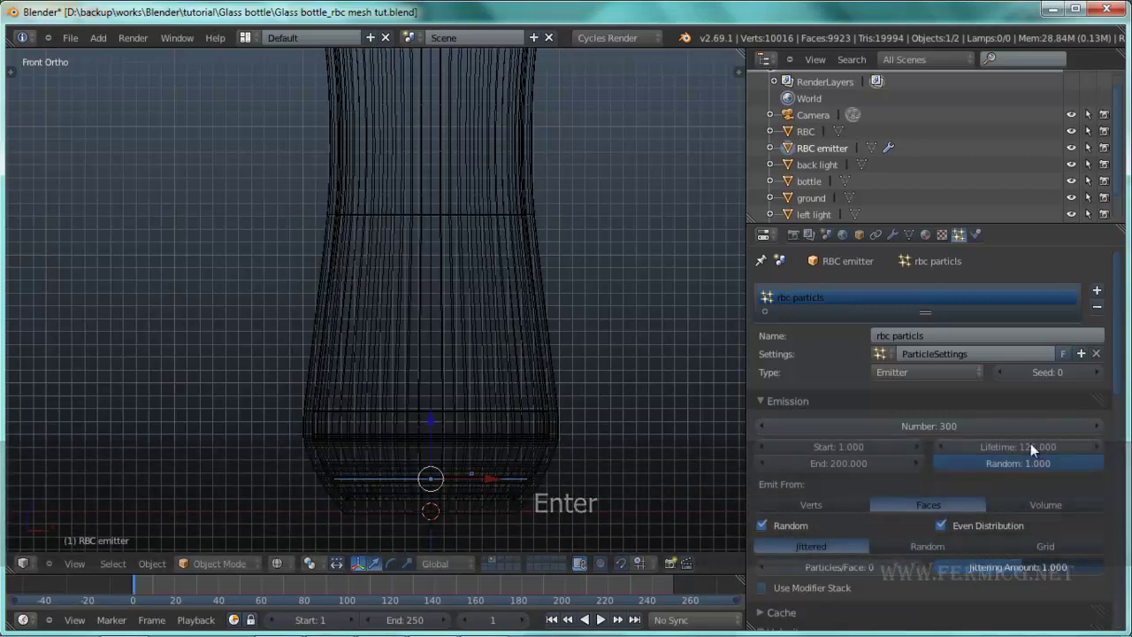
- Set the cache step of the particle system to 1
{"action": "left_click_drag", "start_coordinate": [1113, 372], "coordinate": [1120, 427]}
{"action": "scroll", "coordinate": [869, 395], "scroll_direction": "down", "scroll_amount": 1}
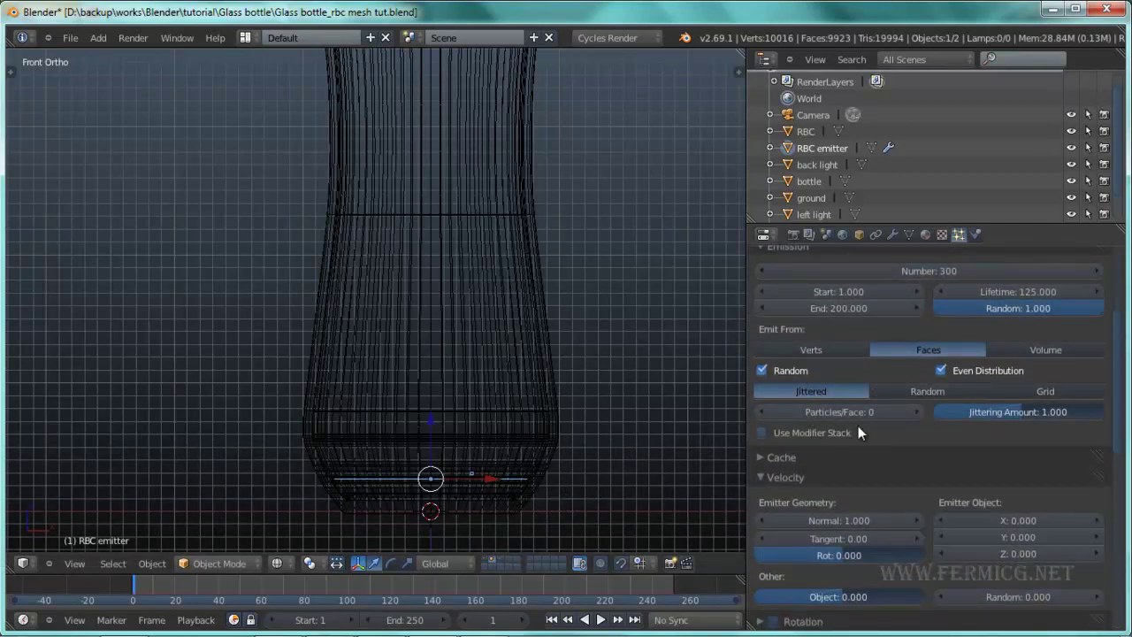
{"action": "scroll", "coordinate": [780, 400], "scroll_direction": "down", "scroll_amount": 3}
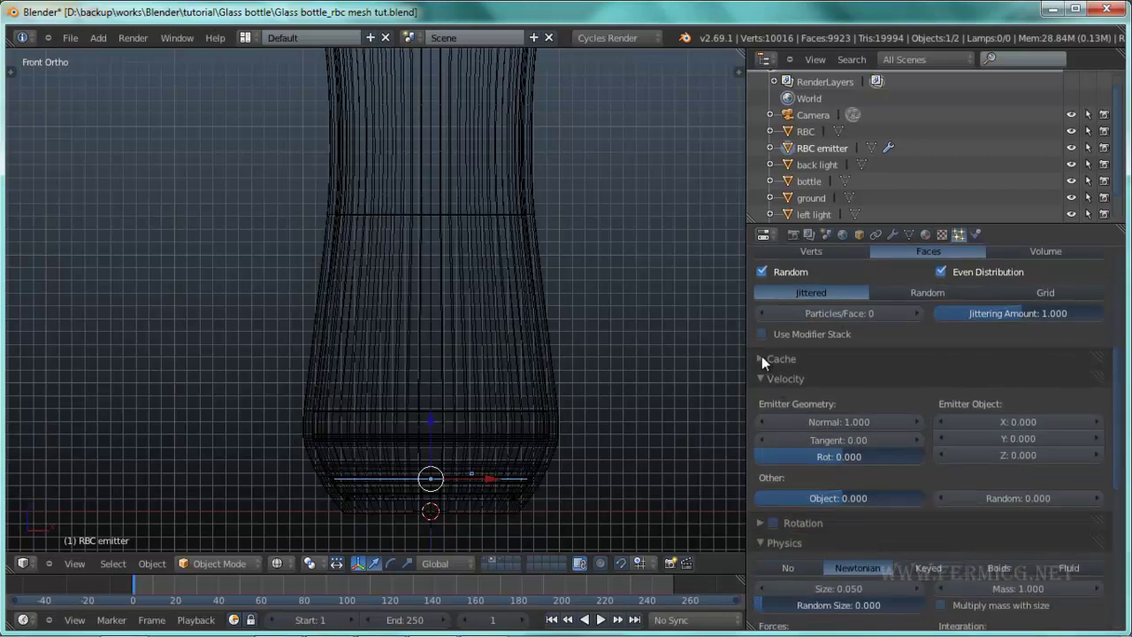
{"action": "left_click", "coordinate": [761, 357]}
{"action": "left_click_drag", "start_coordinate": [1116, 393], "coordinate": [1120, 416]}
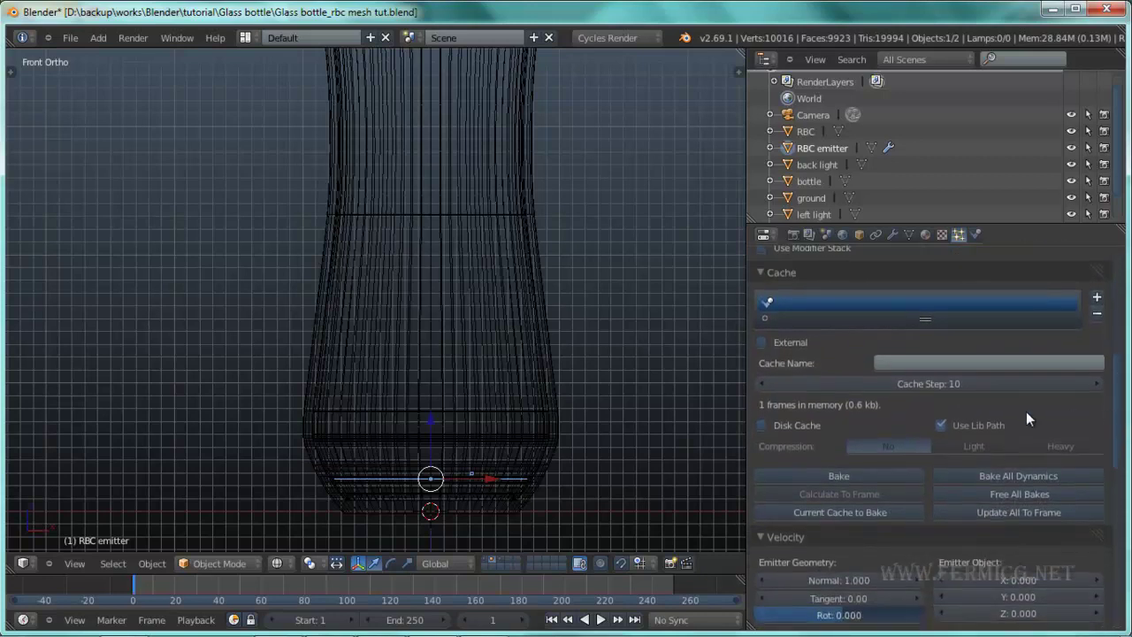
{"action": "left_click", "coordinate": [948, 386]}
{"action": "type", "text": "0"}
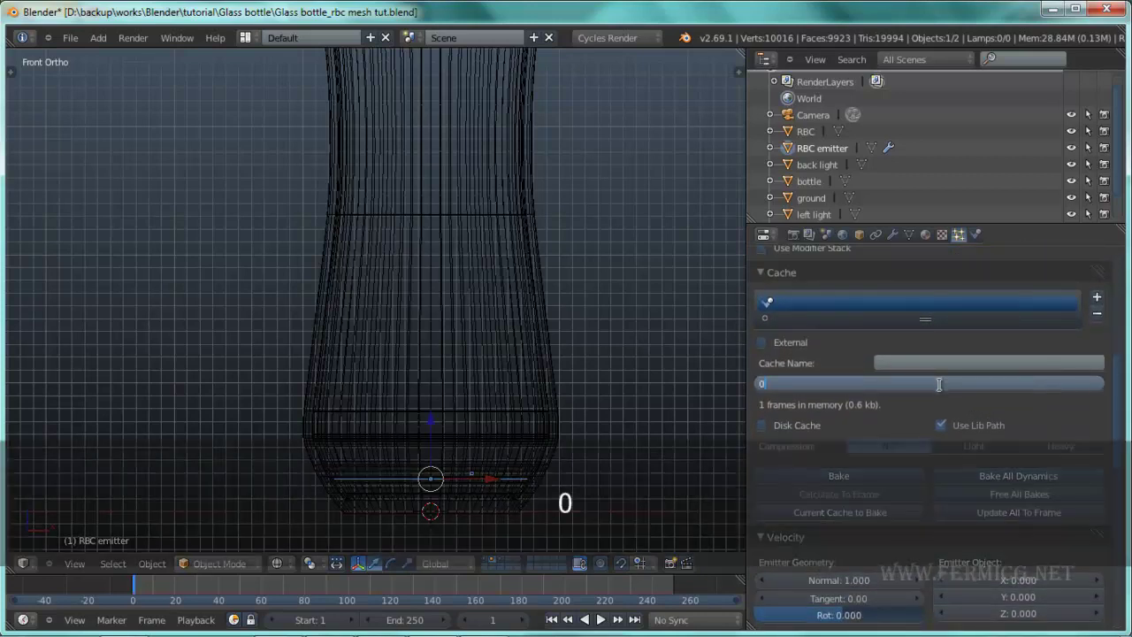
{"action": "key", "text": "BackSpace"}
{"action": "type", "text": "1"}
{"action": "key", "text": "Return"}
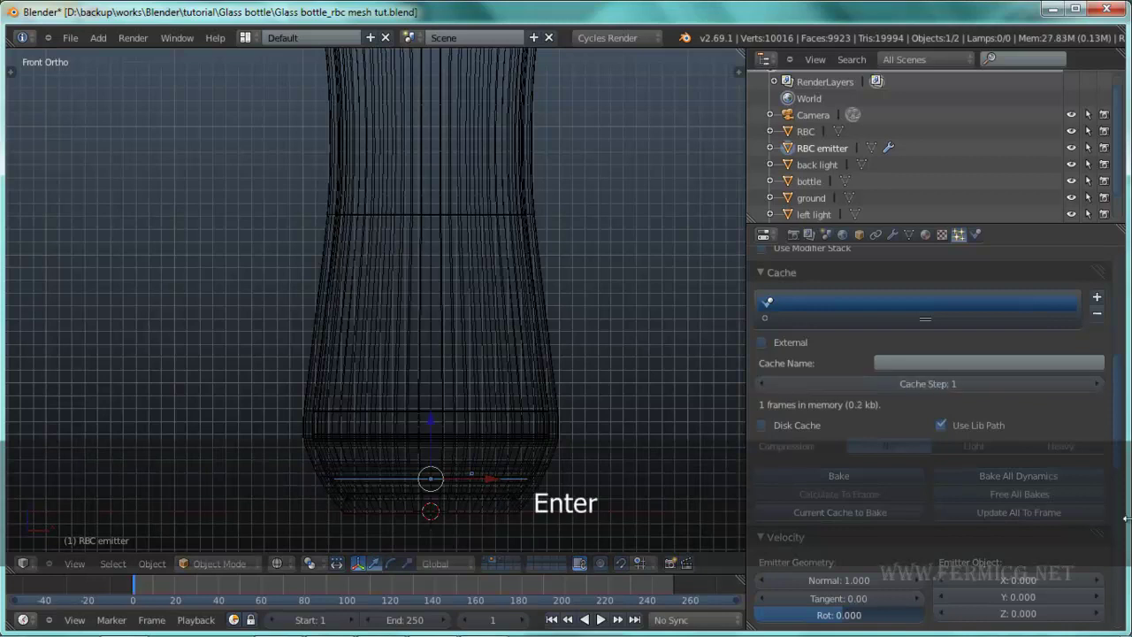
- Enable dynamic particle rotation with a Random angular velocity axis and an angular velocity of 2
{"action": "scroll", "coordinate": [1118, 461], "scroll_direction": "down", "scroll_amount": 5}
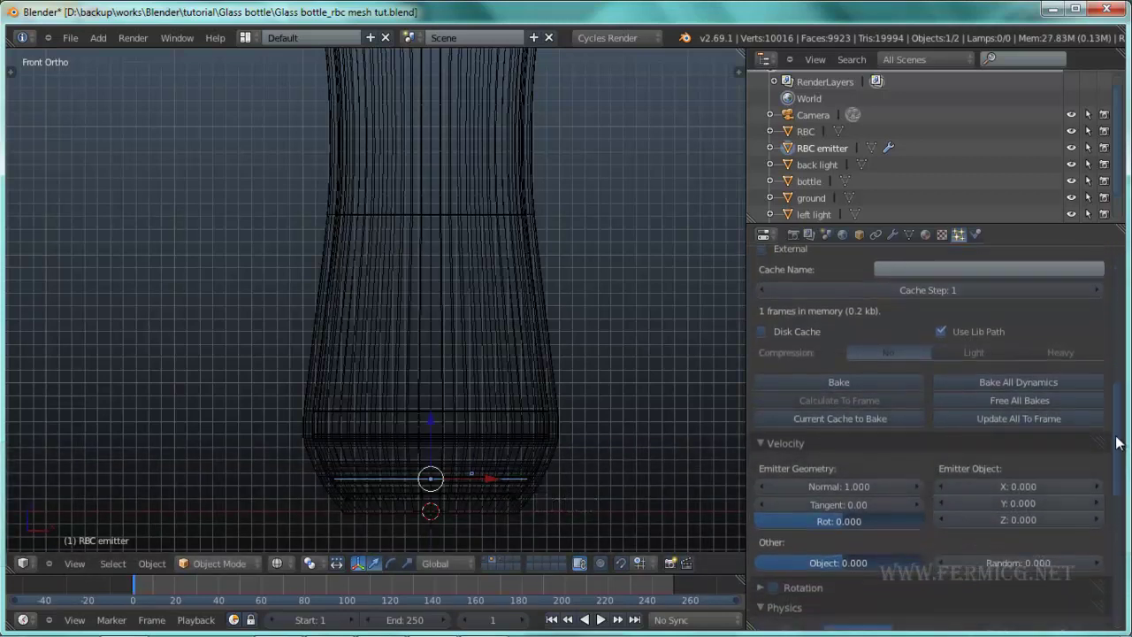
{"action": "left_click_drag", "start_coordinate": [1116, 461], "coordinate": [1116, 505]}
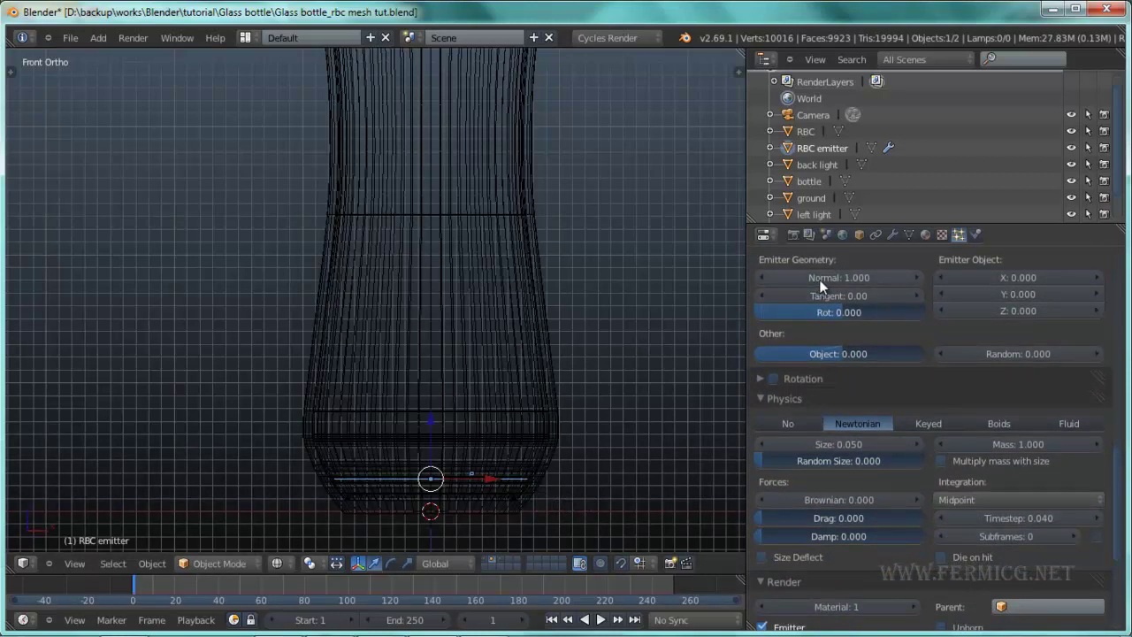
{"action": "left_click", "coordinate": [759, 379]}
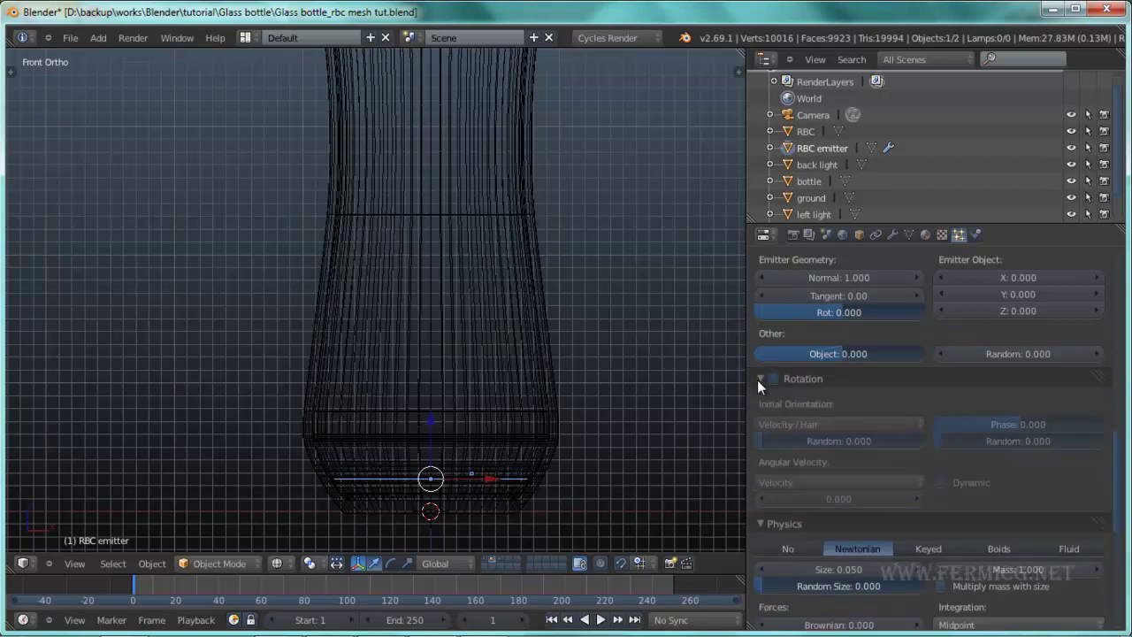
{"action": "left_click", "coordinate": [772, 379]}
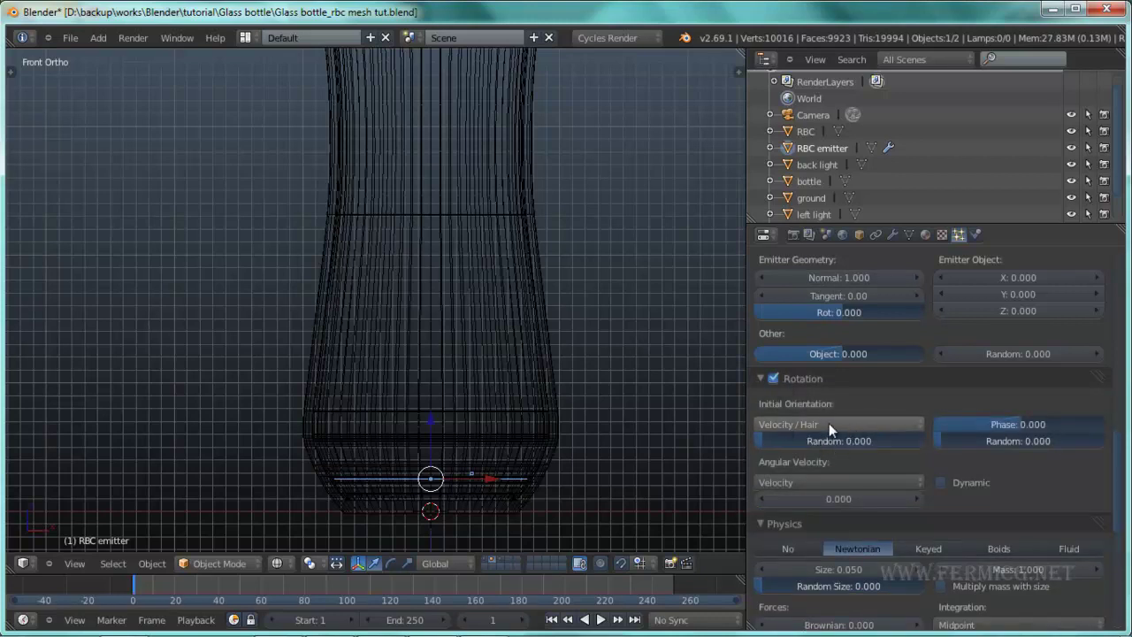
{"action": "left_click", "coordinate": [880, 482]}
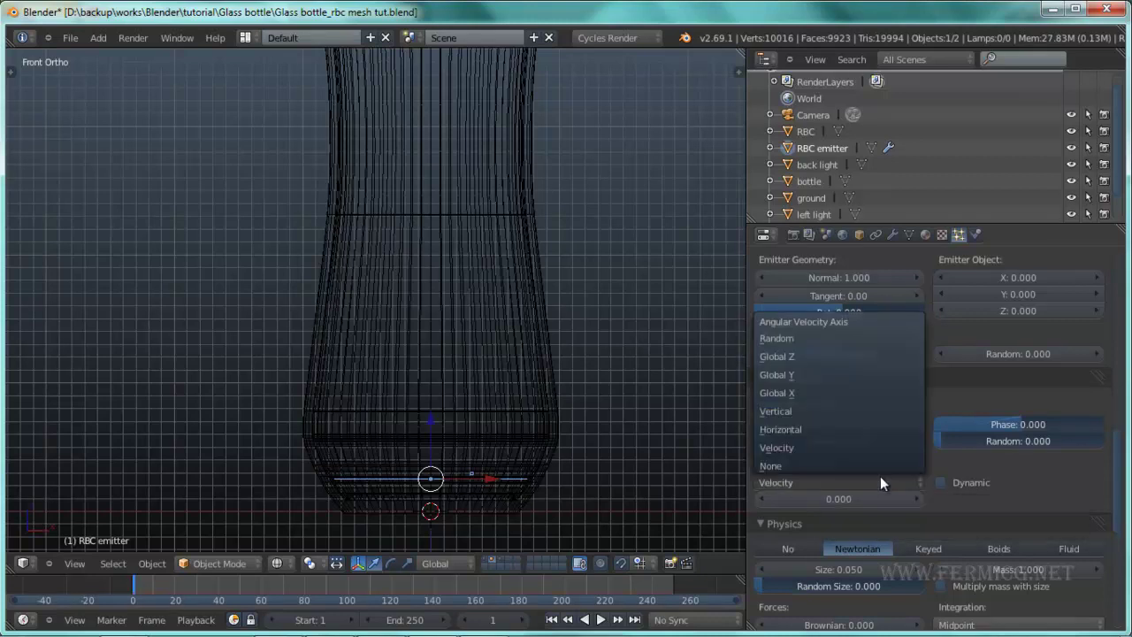
{"action": "left_click", "coordinate": [820, 341]}
{"action": "left_click", "coordinate": [944, 480]}
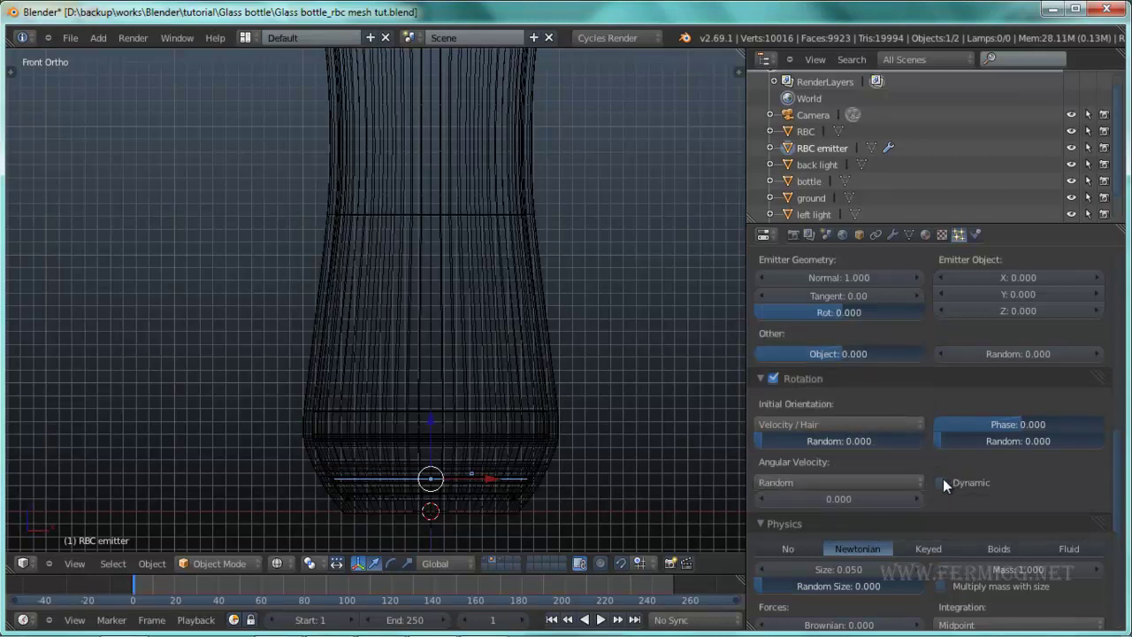
{"action": "left_click", "coordinate": [847, 501]}
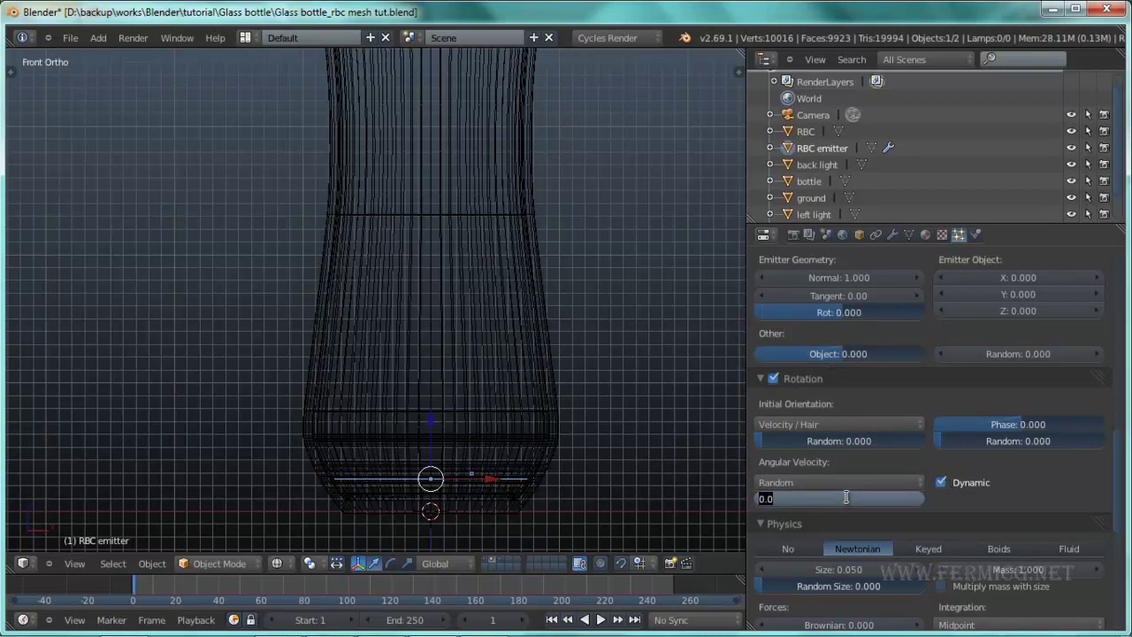
{"action": "type", "text": "2"}
{"action": "key", "text": "Return"}
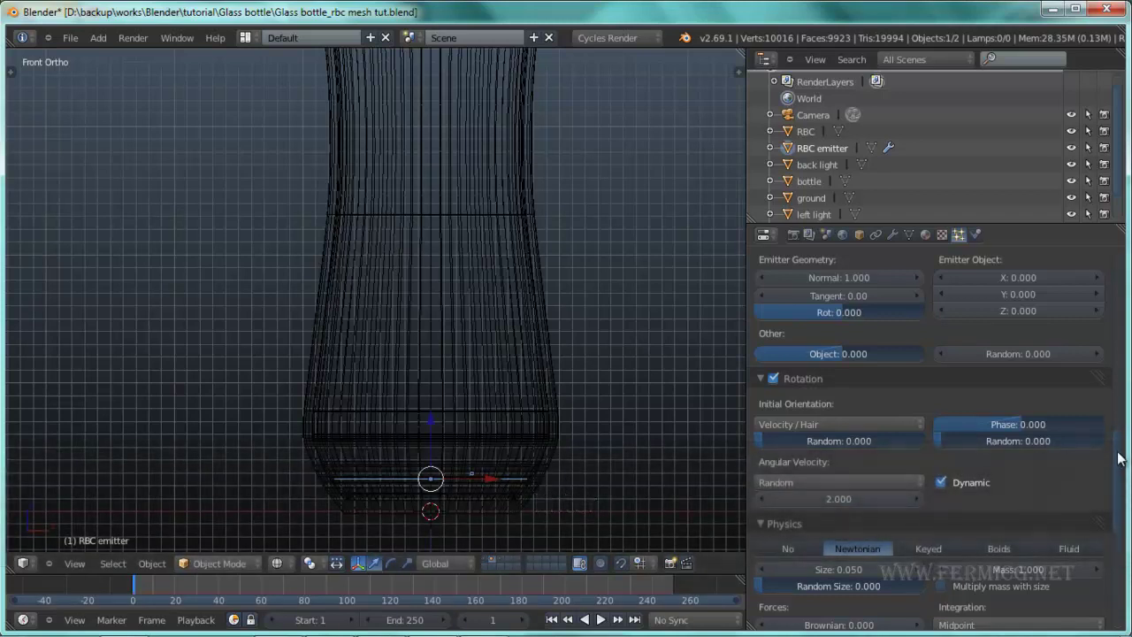
- Enable Size Deflect in the particle physics and turn off rendering of the emitter mesh
{"action": "scroll", "coordinate": [1119, 458], "scroll_direction": "down", "scroll_amount": 6}
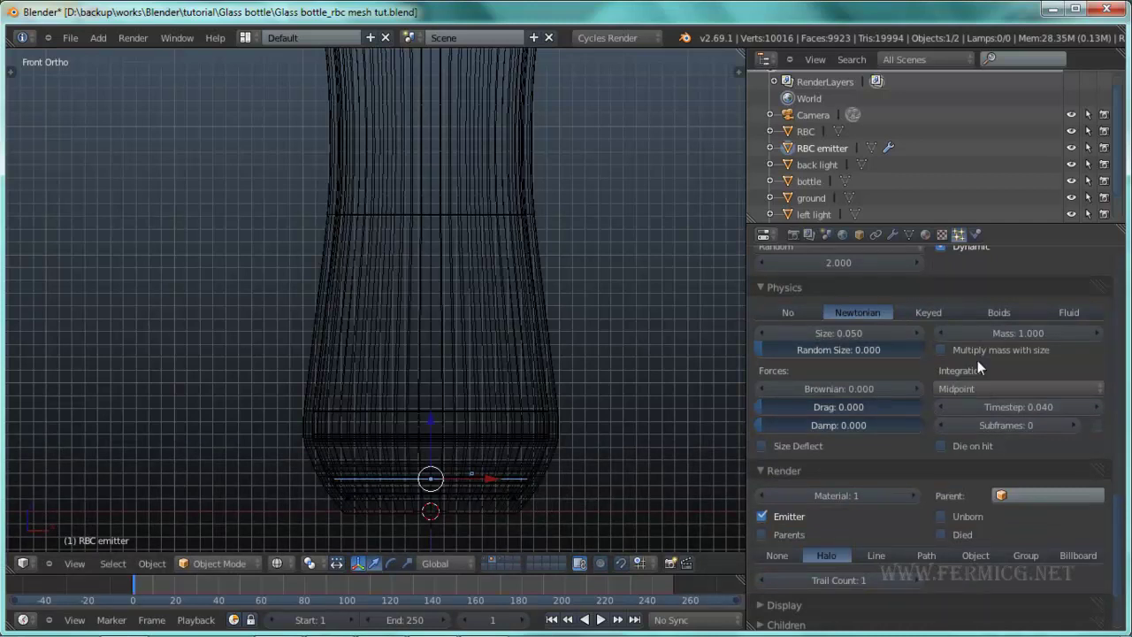
{"action": "scroll", "coordinate": [1124, 518], "scroll_direction": "down", "scroll_amount": 2}
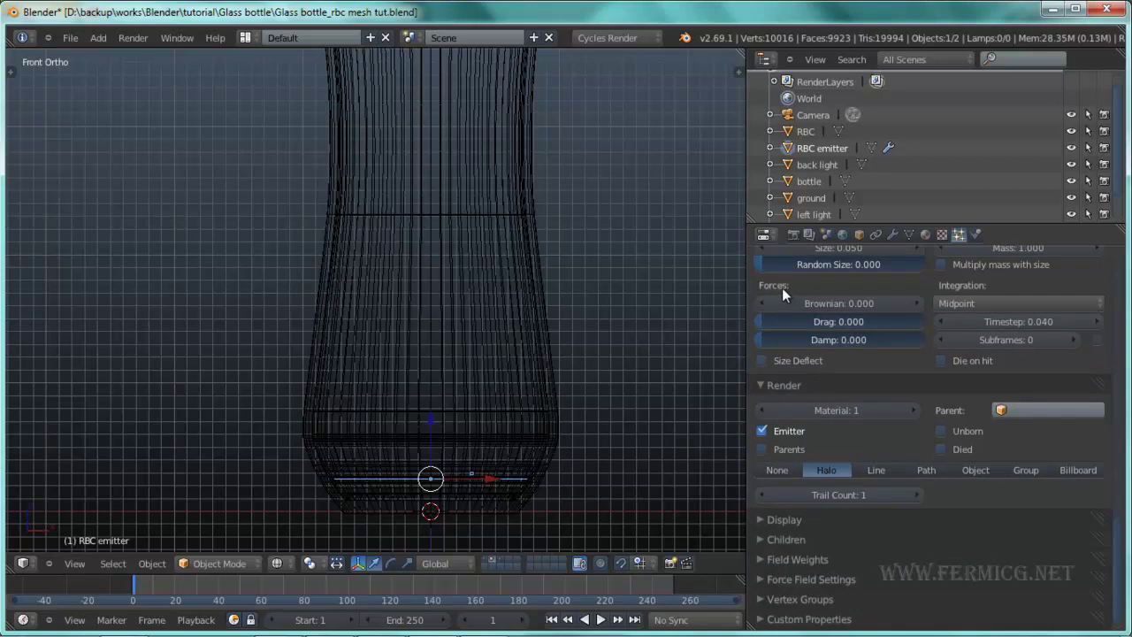
{"action": "left_click", "coordinate": [763, 361]}
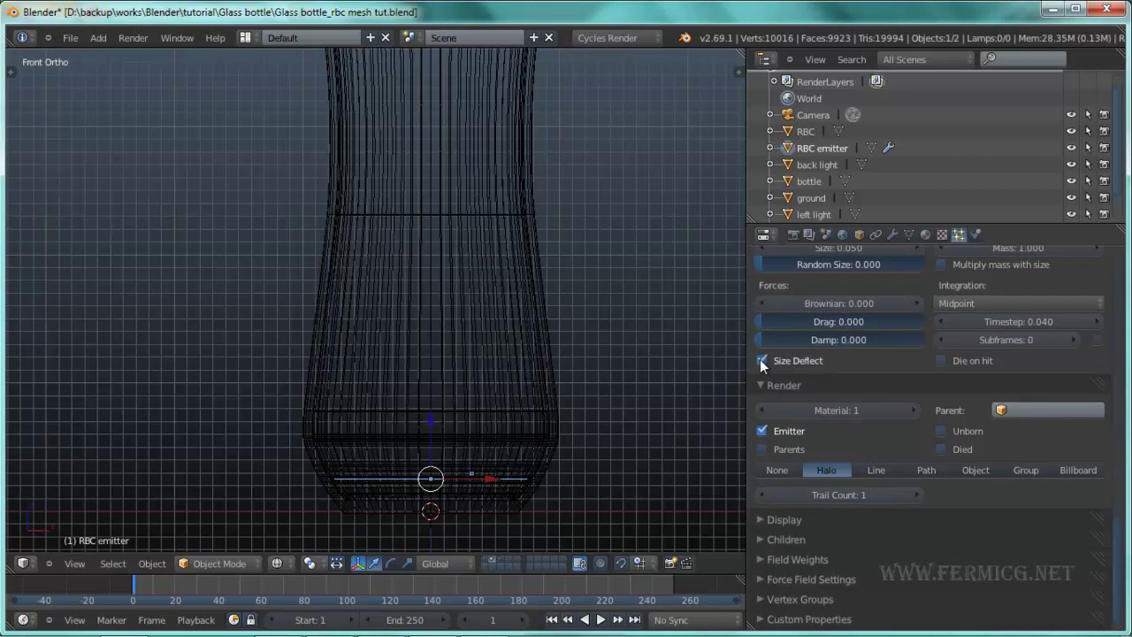
{"action": "left_click", "coordinate": [762, 430]}
- Set the gravity field weight of the particle system to 0
{"action": "scroll", "coordinate": [876, 473], "scroll_direction": "down", "scroll_amount": 1}
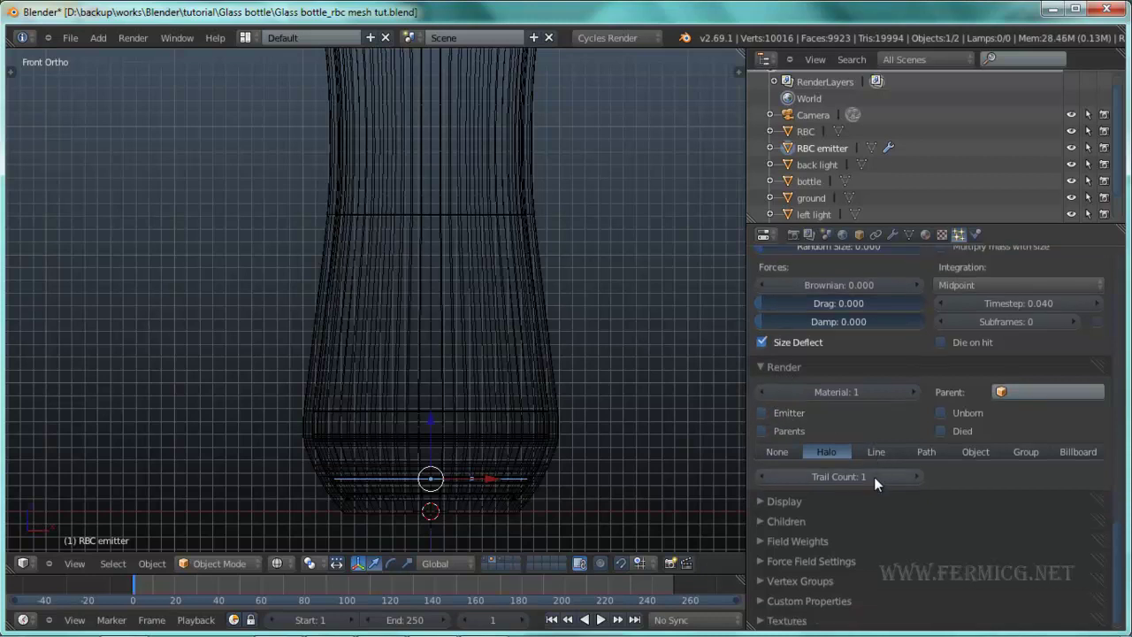
{"action": "left_click", "coordinate": [795, 541]}
{"action": "scroll", "coordinate": [822, 544], "scroll_direction": "down", "scroll_amount": 3}
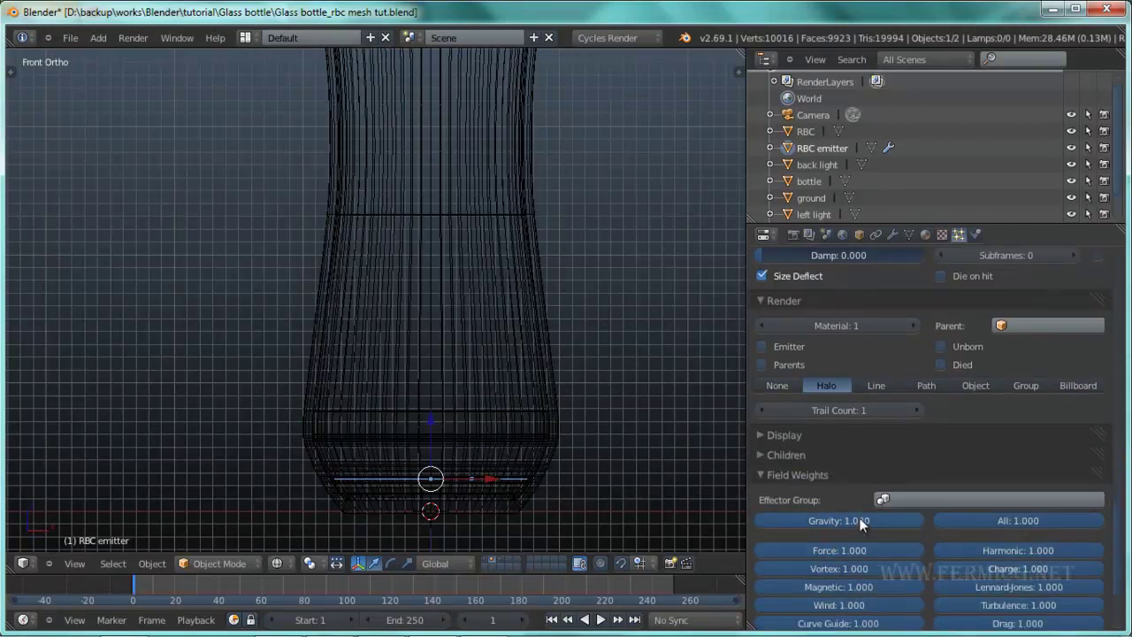
{"action": "left_click", "coordinate": [862, 522]}
{"action": "type", "text": "0"}
{"action": "key", "text": "Return"}
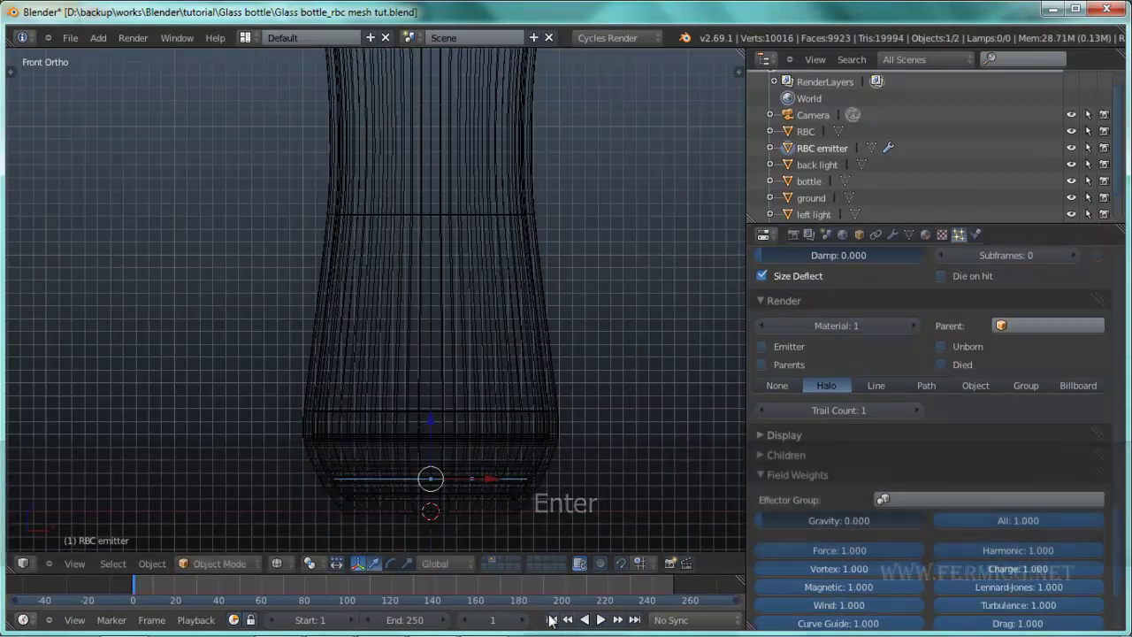
- Play the animation to about frame 96 and examine how the particles rise through the bottle
{"action": "left_click", "coordinate": [601, 619]}
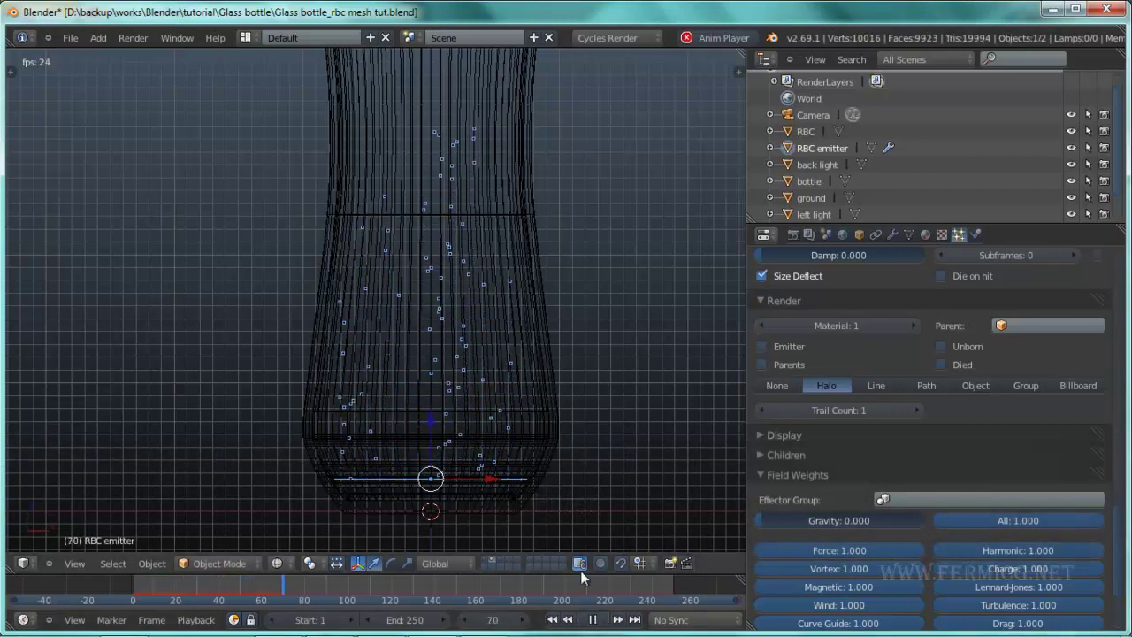
{"action": "left_click", "coordinate": [593, 619]}
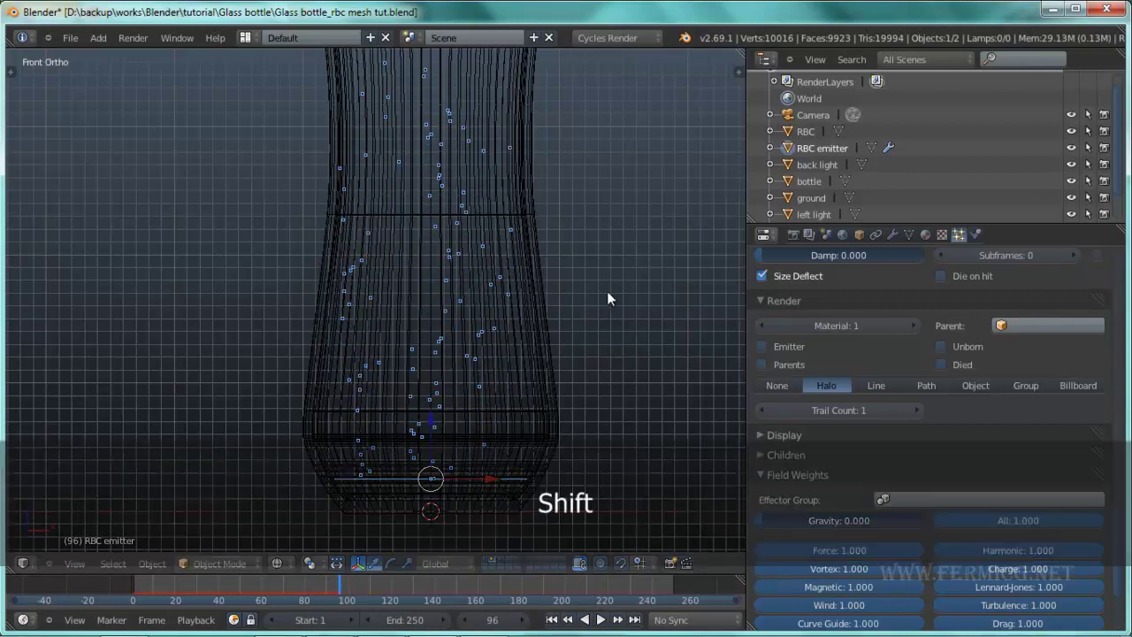
{"action": "middle_click_drag", "start_coordinate": [608, 293], "coordinate": [617, 414], "text": "shift"}
{"action": "scroll", "coordinate": [617, 414], "scroll_direction": "down", "scroll_amount": 5}
{"action": "scroll", "coordinate": [542, 314], "scroll_direction": "up", "scroll_amount": 4}
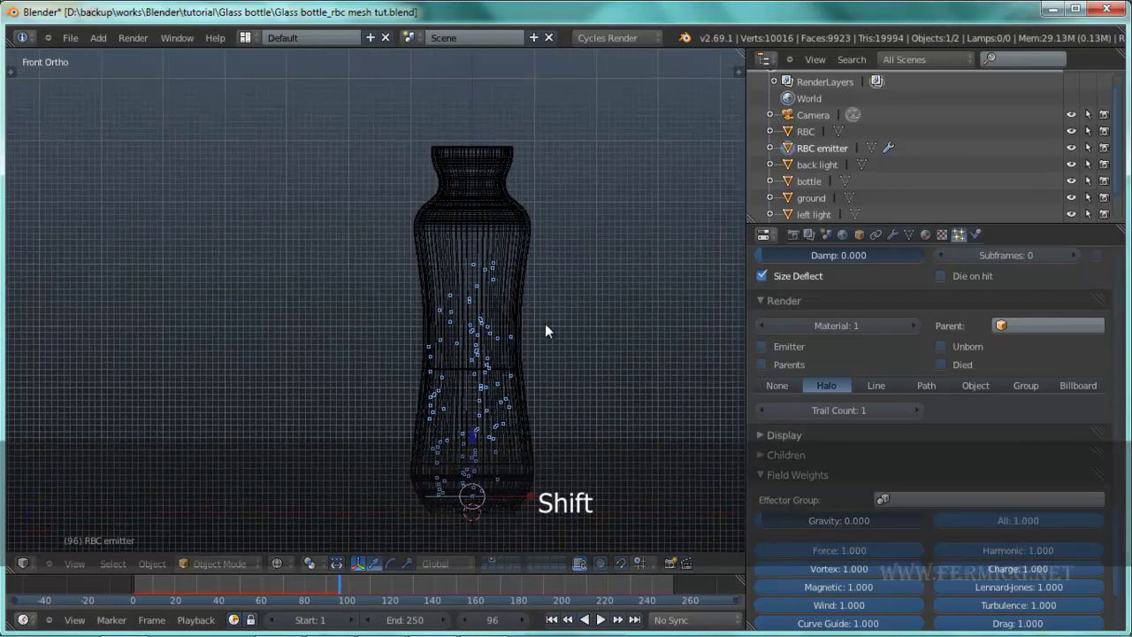
{"action": "scroll", "coordinate": [493, 328], "scroll_direction": "up", "scroll_amount": 3}
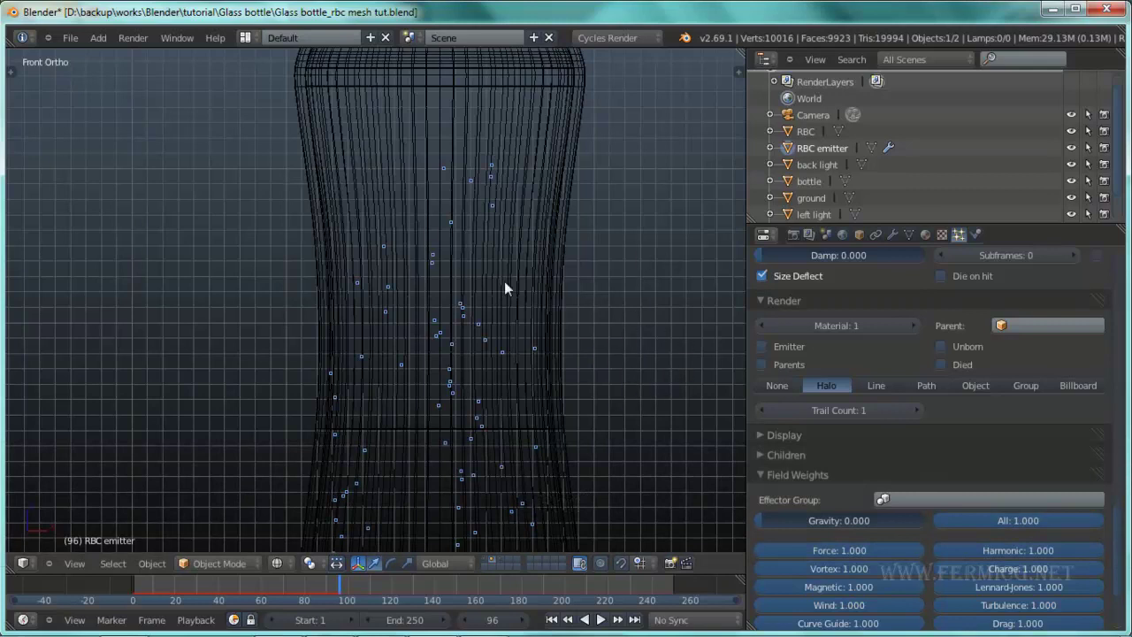
- Enable Collision physics on the bottle object
{"action": "right_click", "coordinate": [579, 175]}
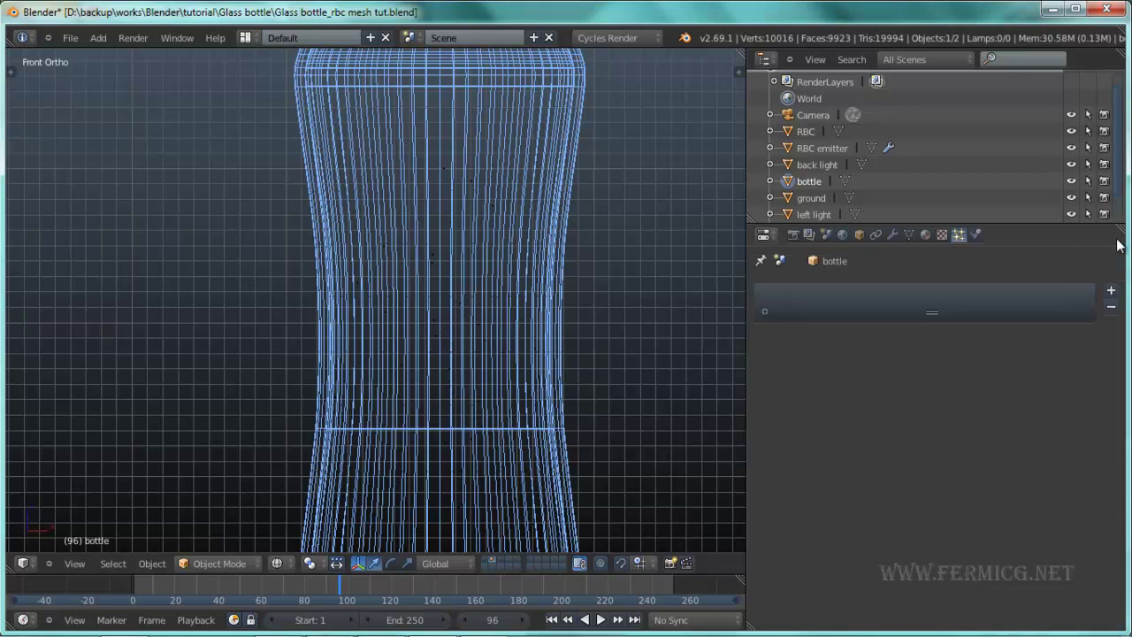
{"action": "left_click", "coordinate": [977, 236]}
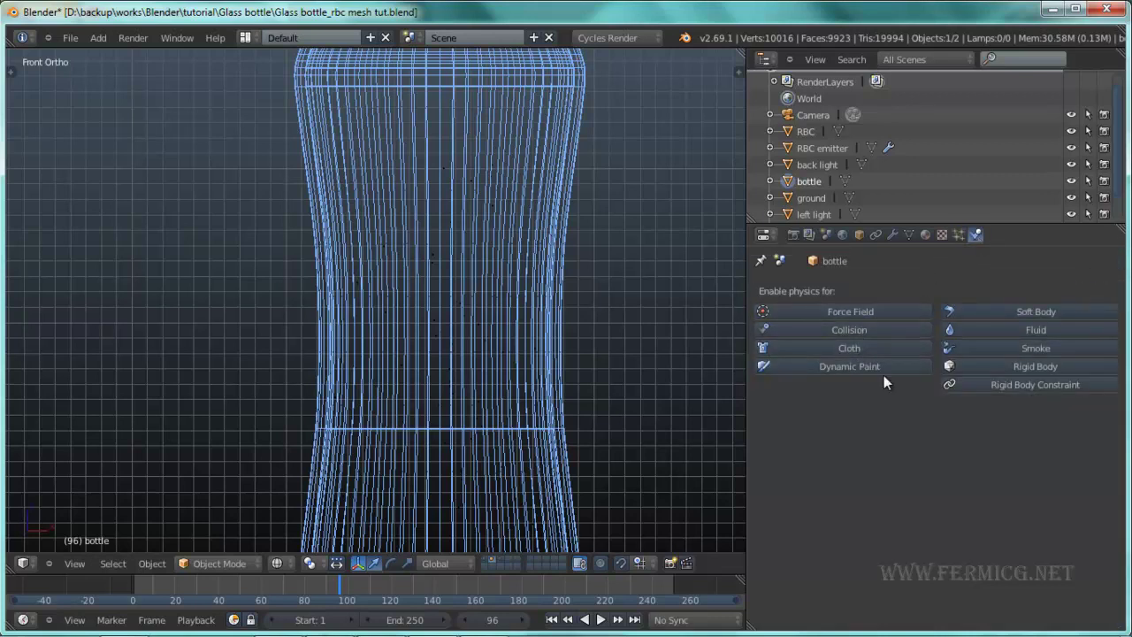
{"action": "left_click", "coordinate": [874, 329]}
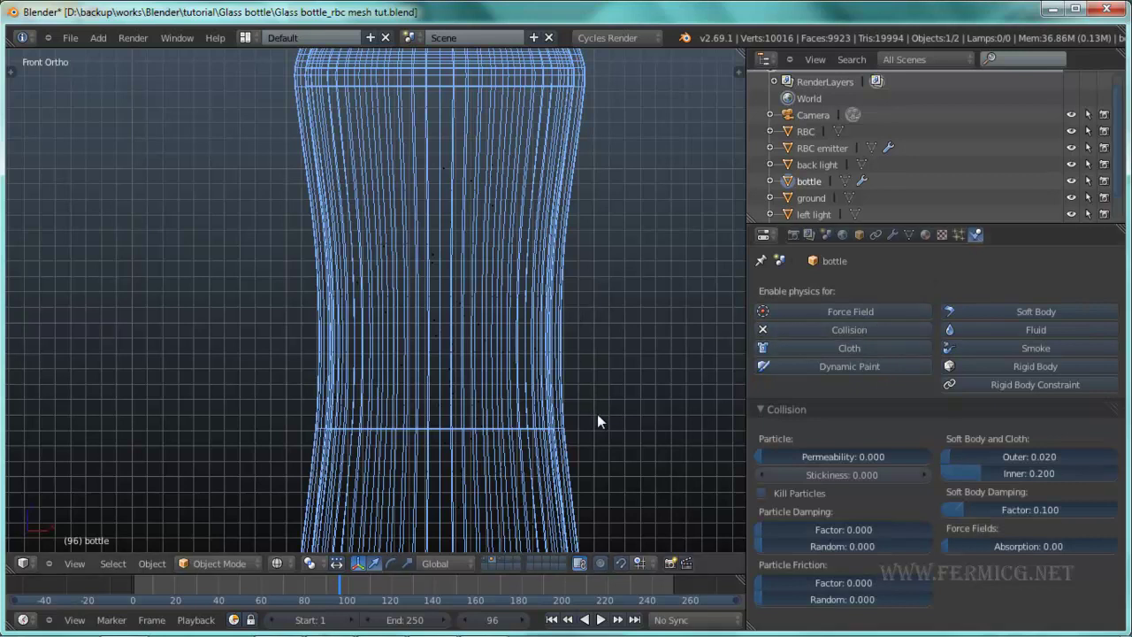
- Set the RBC emitter's particles to render as an object, using RBC as the dupli object
{"action": "scroll", "coordinate": [597, 415], "scroll_direction": "down", "scroll_amount": 2}
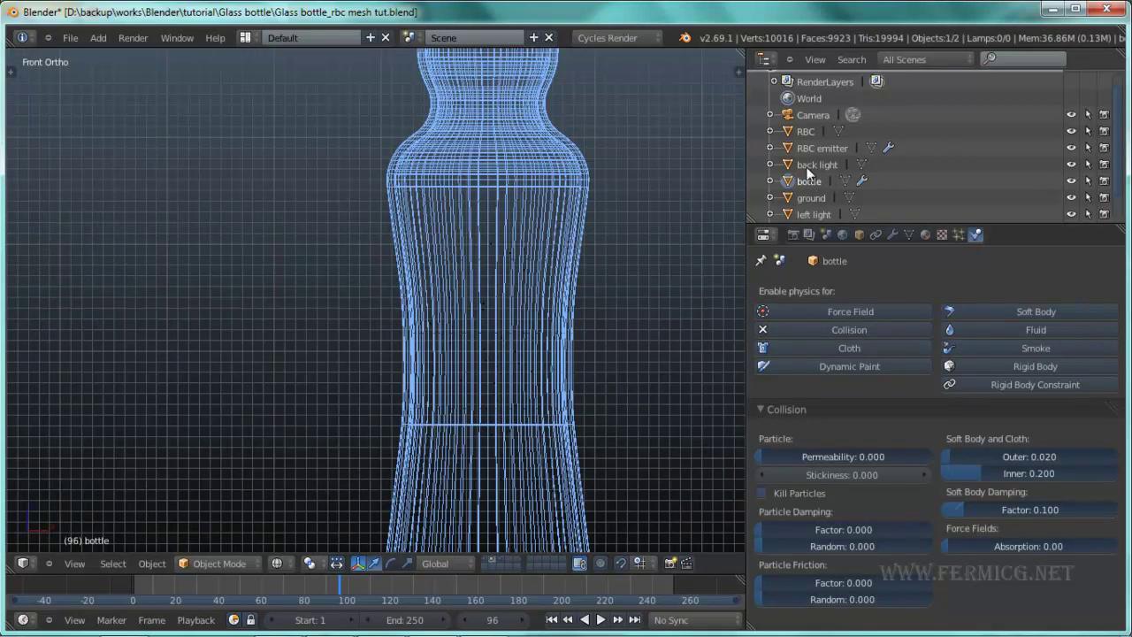
{"action": "scroll", "coordinate": [828, 162], "scroll_direction": "down", "scroll_amount": 2}
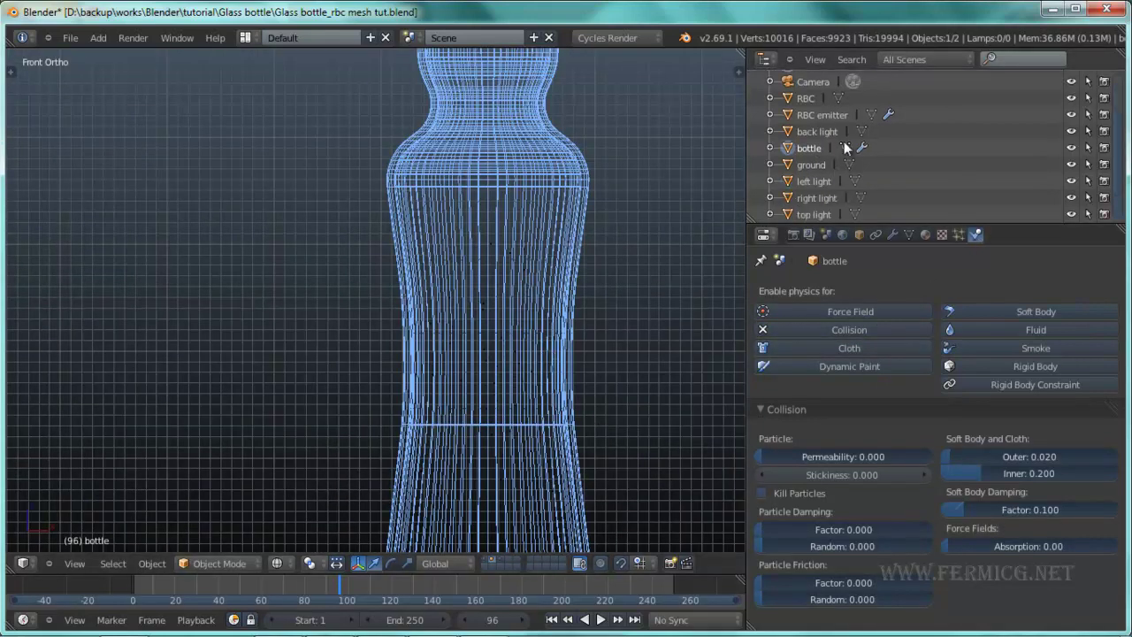
{"action": "left_click", "coordinate": [829, 115]}
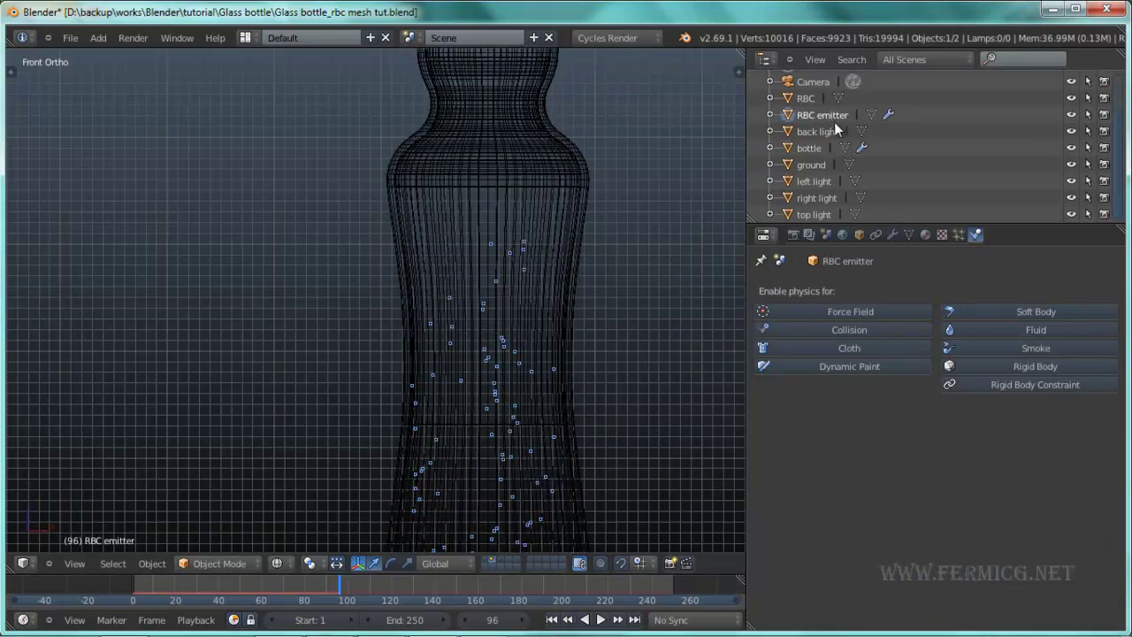
{"action": "left_click", "coordinate": [956, 235]}
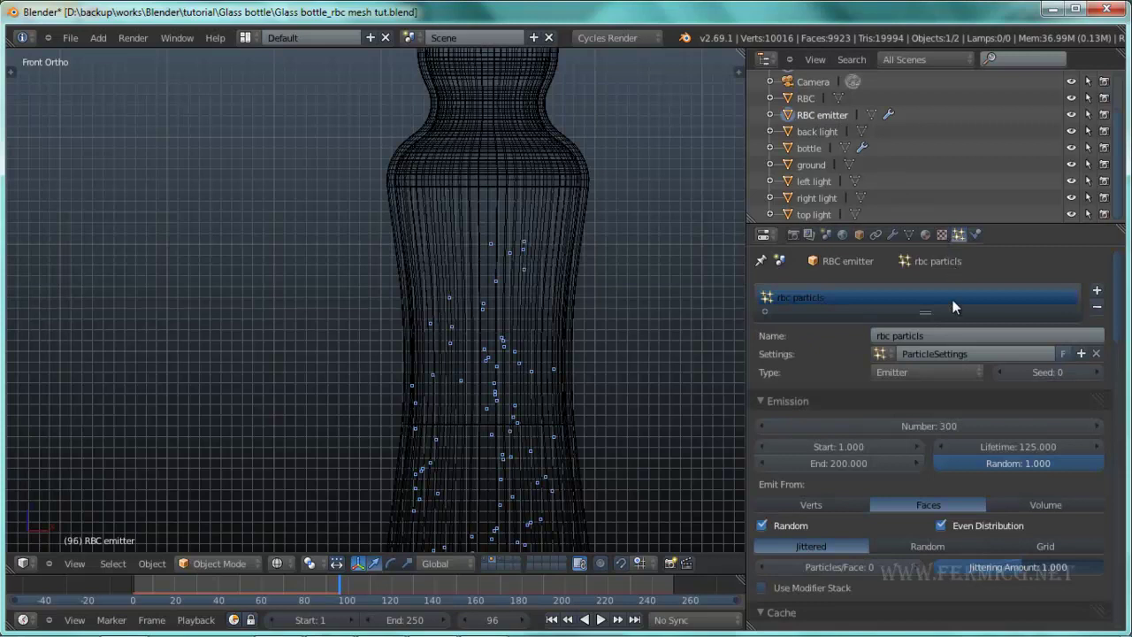
{"action": "scroll", "coordinate": [1006, 475], "scroll_direction": "down", "scroll_amount": 10}
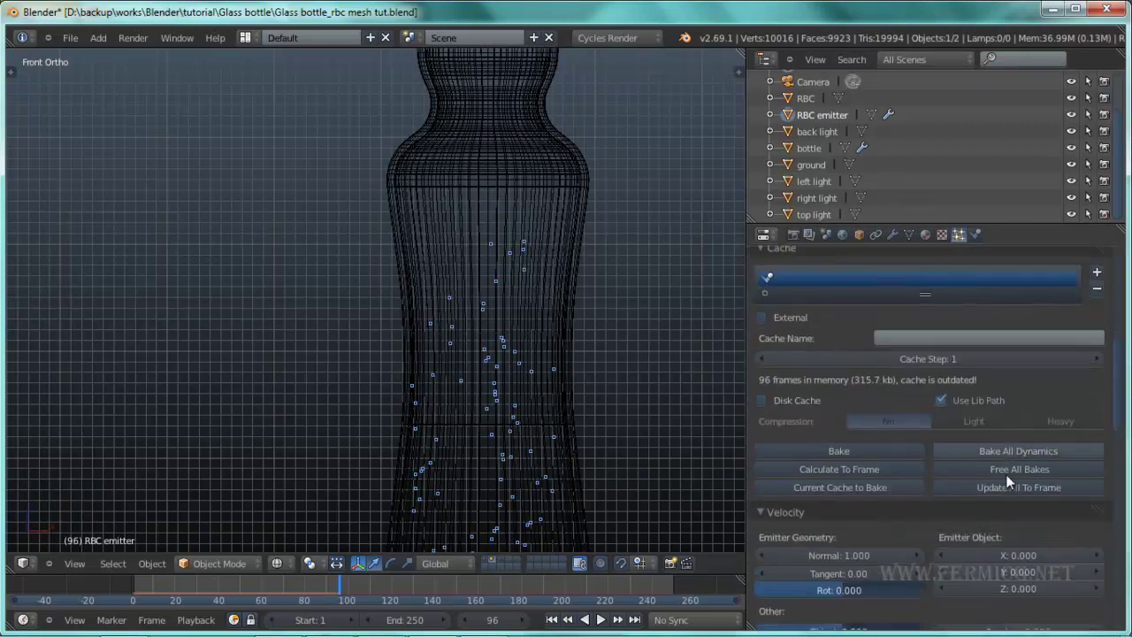
{"action": "scroll", "coordinate": [1003, 478], "scroll_direction": "down", "scroll_amount": 8}
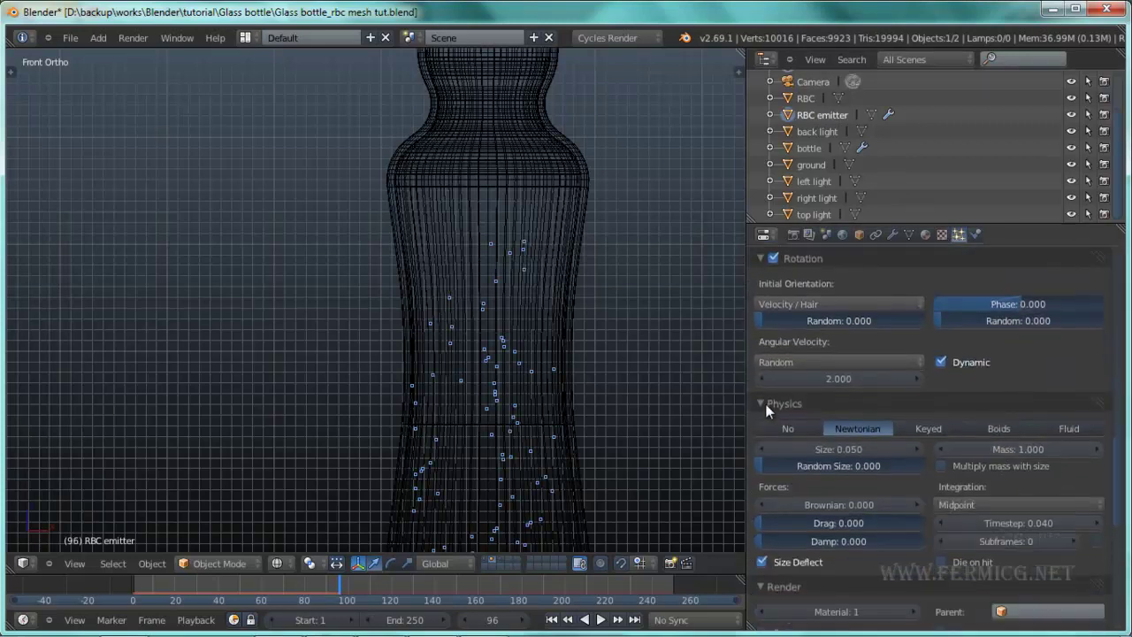
{"action": "scroll", "coordinate": [790, 451], "scroll_direction": "down", "scroll_amount": 4}
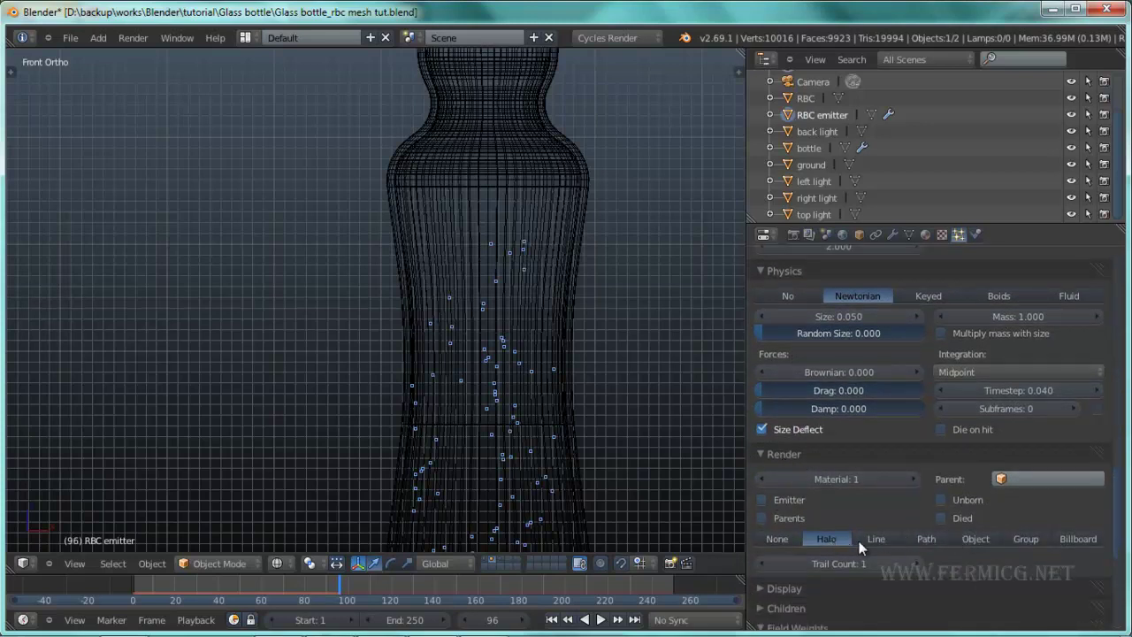
{"action": "left_click", "coordinate": [975, 536]}
{"action": "left_click", "coordinate": [985, 556]}
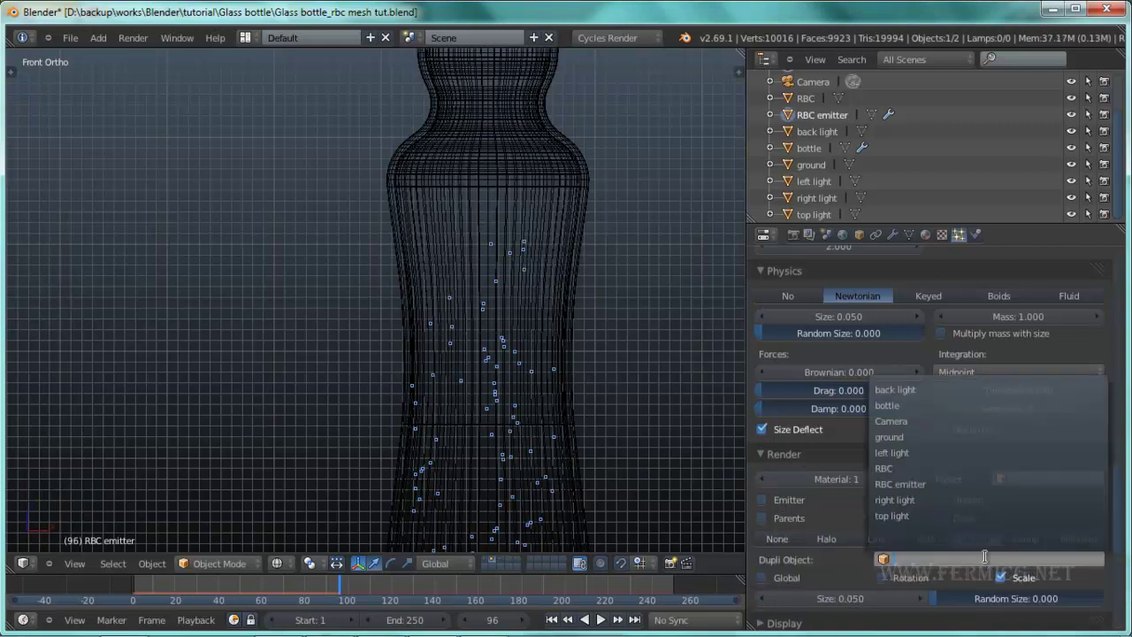
{"action": "left_click", "coordinate": [924, 467]}
- Play the animation from the start to about frame 144 and examine the cell instances inside the bottle from several views
{"action": "scroll", "coordinate": [508, 416], "scroll_direction": "up", "scroll_amount": 6}
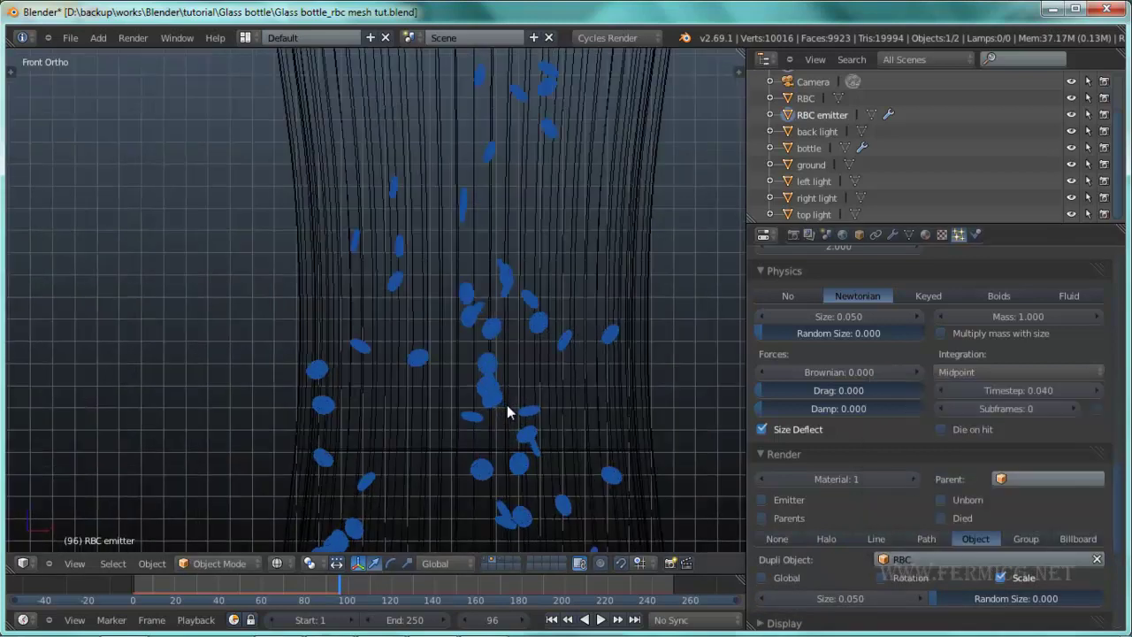
{"action": "scroll", "coordinate": [518, 402], "scroll_direction": "down", "scroll_amount": 5}
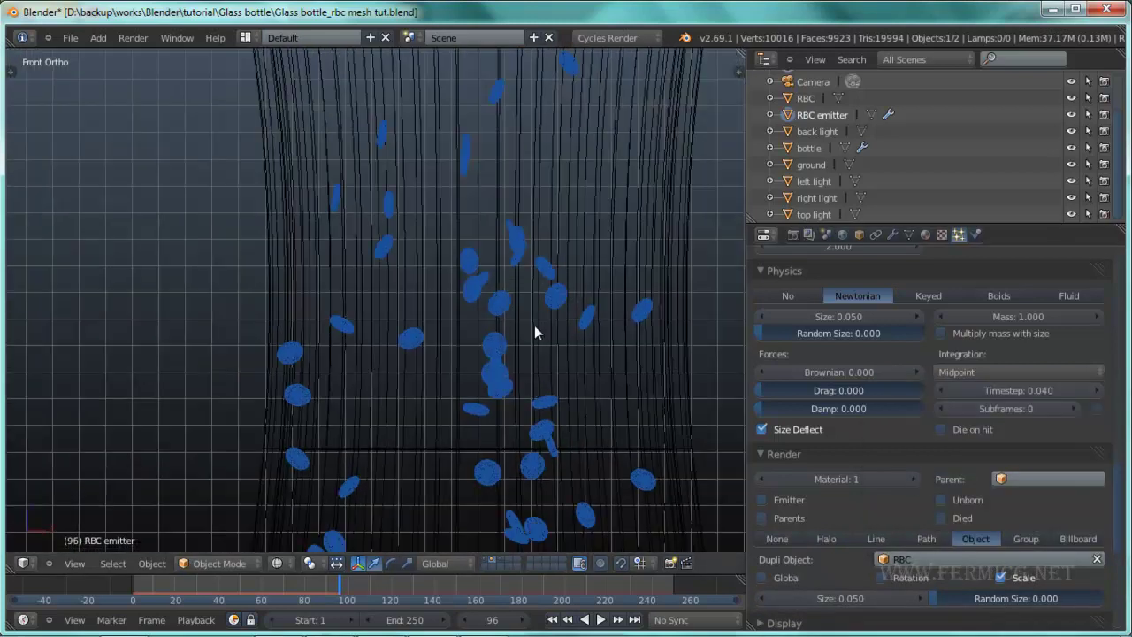
{"action": "scroll", "coordinate": [533, 307], "scroll_direction": "down", "scroll_amount": 6}
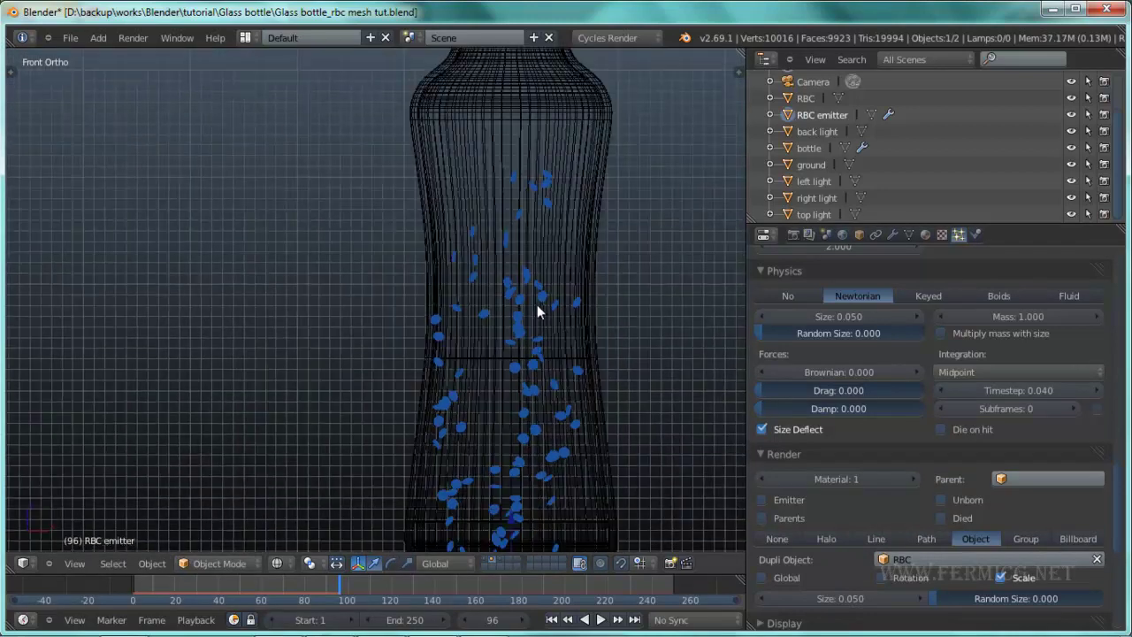
{"action": "left_click", "coordinate": [552, 619]}
{"action": "left_click", "coordinate": [597, 620]}
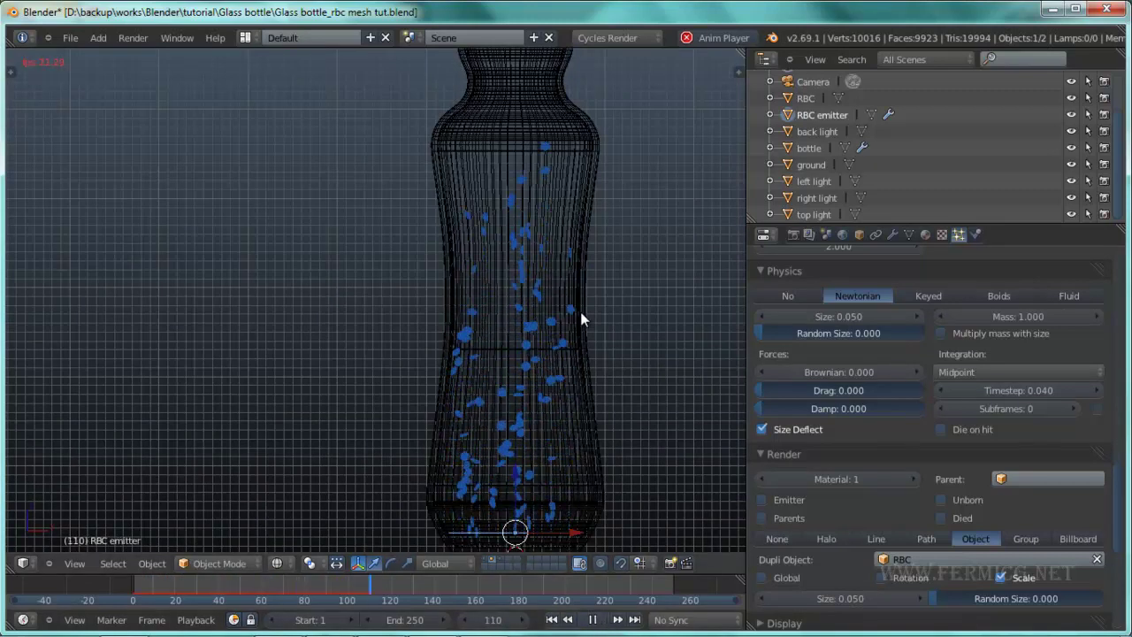
{"action": "left_click", "coordinate": [592, 619]}
{"action": "mouse_move", "coordinate": [639, 454]}
{"action": "middle_mouse_down"}
{"action": "mouse_move", "coordinate": [621, 486]}
{"action": "mouse_move", "coordinate": [617, 456]}
{"action": "middle_mouse_up"}
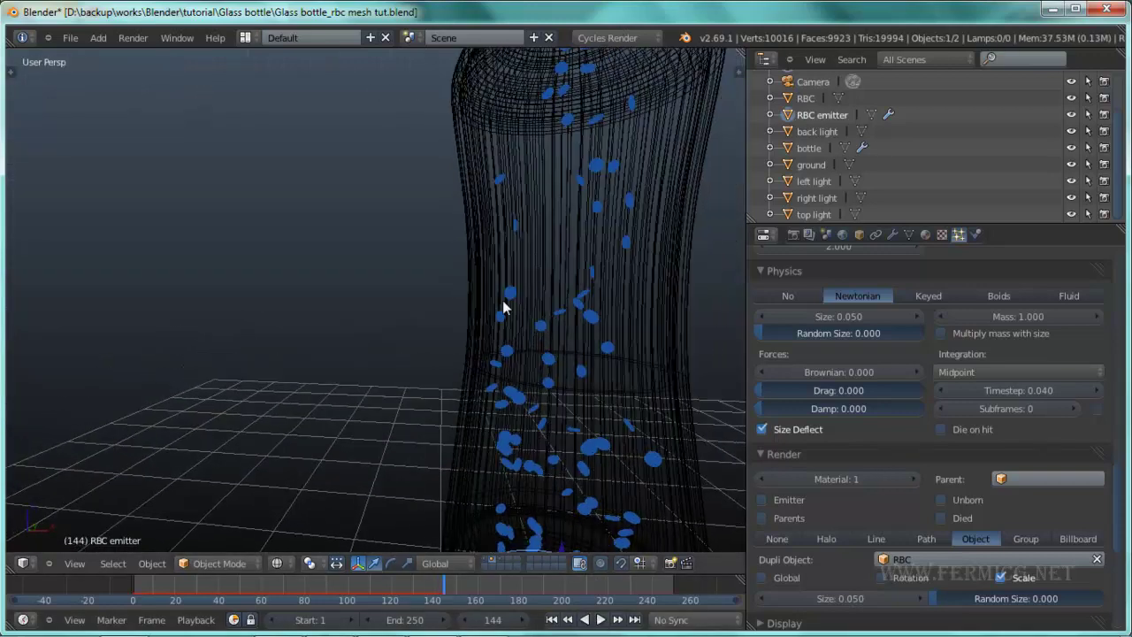
{"action": "mouse_move", "coordinate": [596, 271]}
{"action": "middle_mouse_down"}
{"action": "mouse_move", "coordinate": [558, 310]}
{"action": "mouse_move", "coordinate": [434, 292]}
{"action": "mouse_move", "coordinate": [390, 303]}
{"action": "mouse_move", "coordinate": [583, 328]}
{"action": "mouse_move", "coordinate": [588, 264]}
{"action": "mouse_move", "coordinate": [589, 283]}
{"action": "middle_mouse_up"}
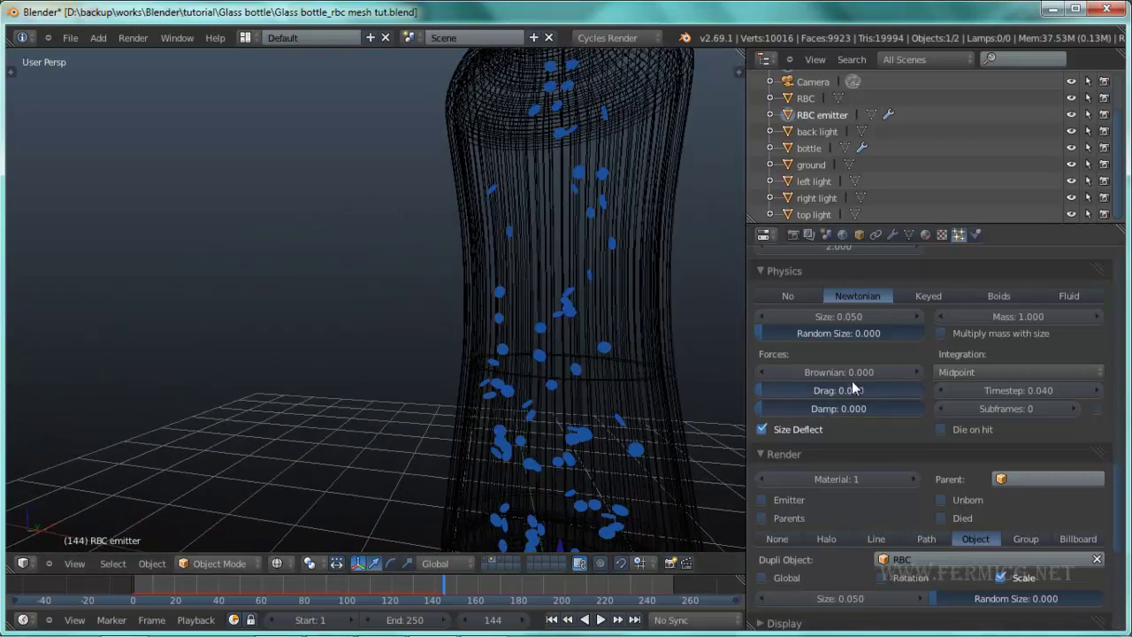
- Set the particles' random size to 0.505 and their size to 0.130
{"action": "scroll", "coordinate": [876, 358], "scroll_direction": "up", "scroll_amount": 1}
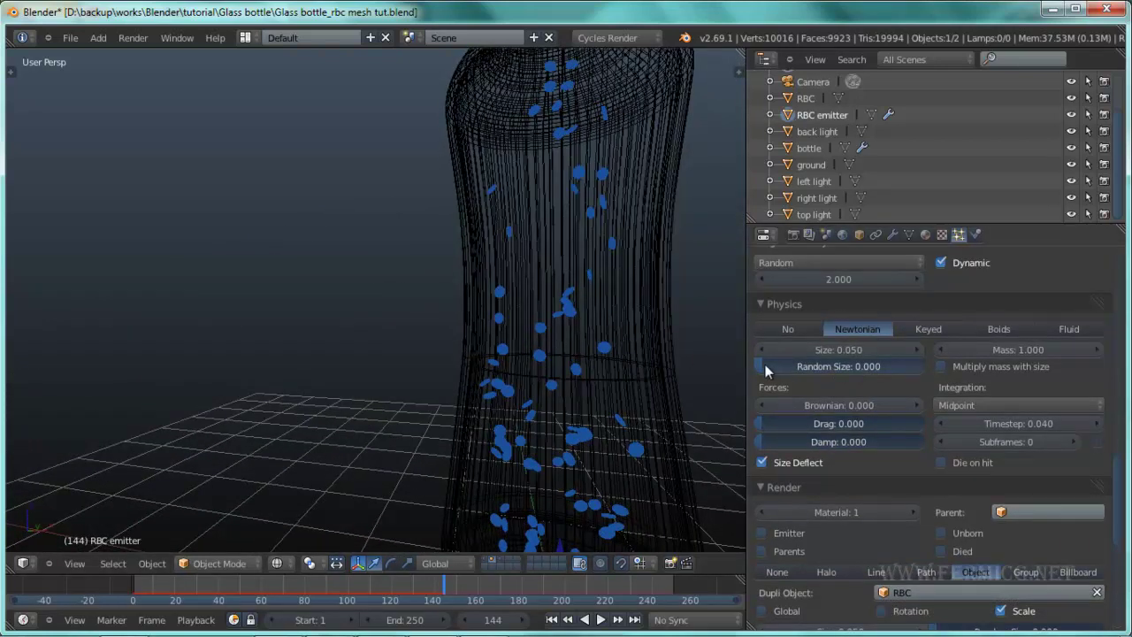
{"action": "left_click_drag", "start_coordinate": [763, 364], "coordinate": [877, 360]}
{"action": "left_click", "coordinate": [916, 350]}
{"action": "middle_click_drag", "start_coordinate": [741, 413], "coordinate": [817, 379]}
{"action": "left_click", "coordinate": [910, 347]}
{"action": "middle_click_drag", "start_coordinate": [708, 380], "coordinate": [619, 408]}
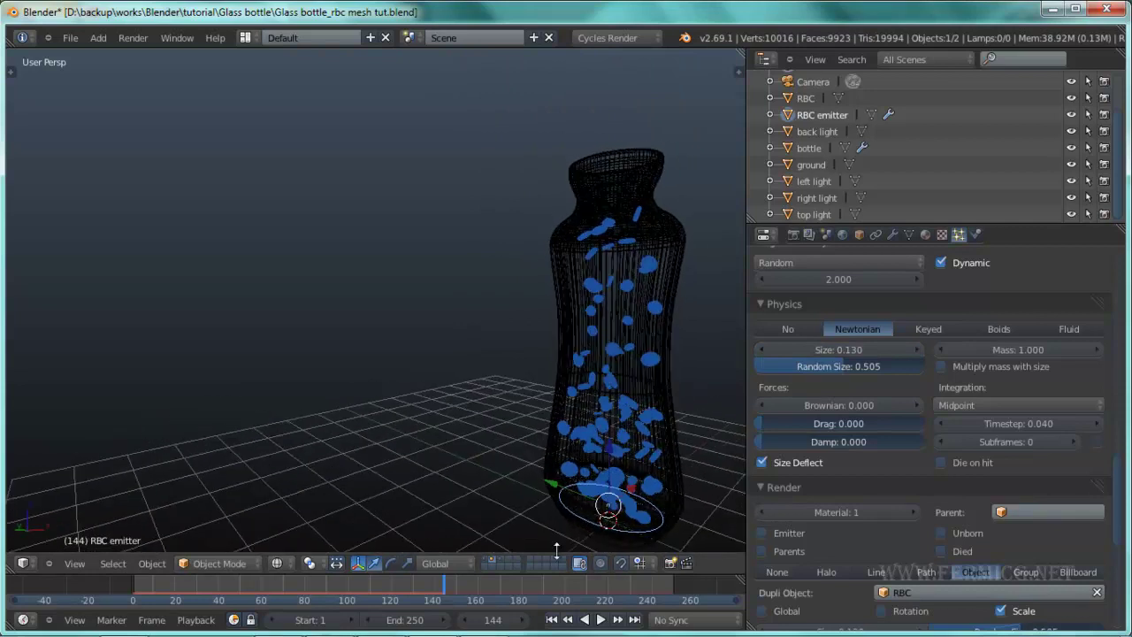
- Replay the animation from the start to about frame 249 and examine how the resized cells move through the bottle
{"action": "left_click", "coordinate": [552, 619]}
{"action": "left_click", "coordinate": [601, 619]}
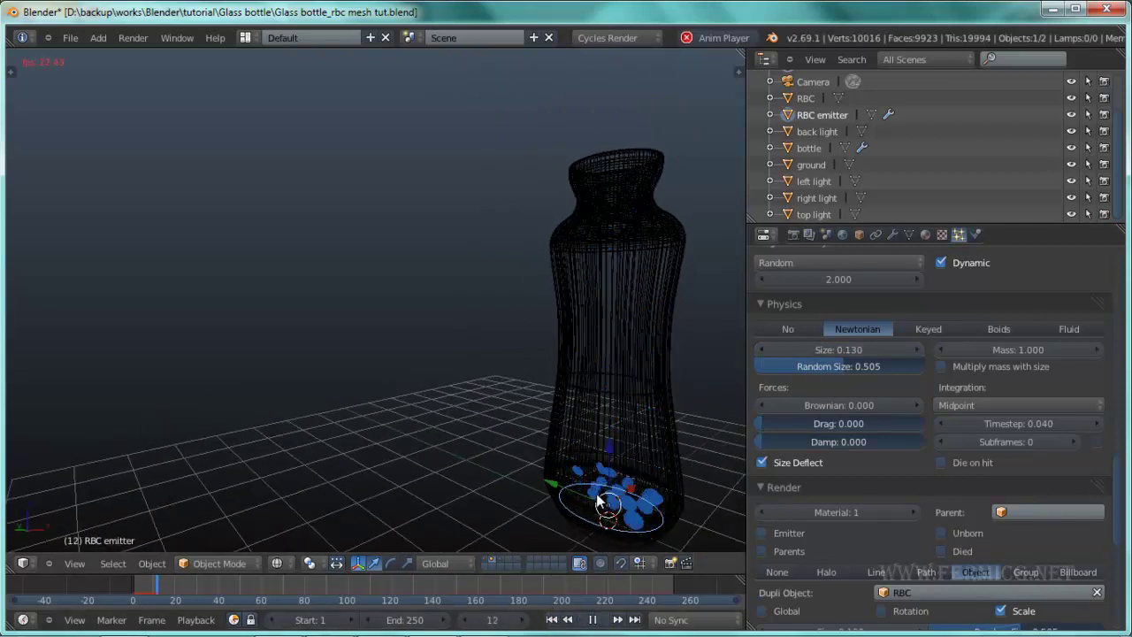
{"action": "middle_click_drag", "start_coordinate": [626, 437], "coordinate": [551, 343], "text": "shift"}
{"action": "scroll", "coordinate": [551, 343], "scroll_direction": "up", "scroll_amount": 4}
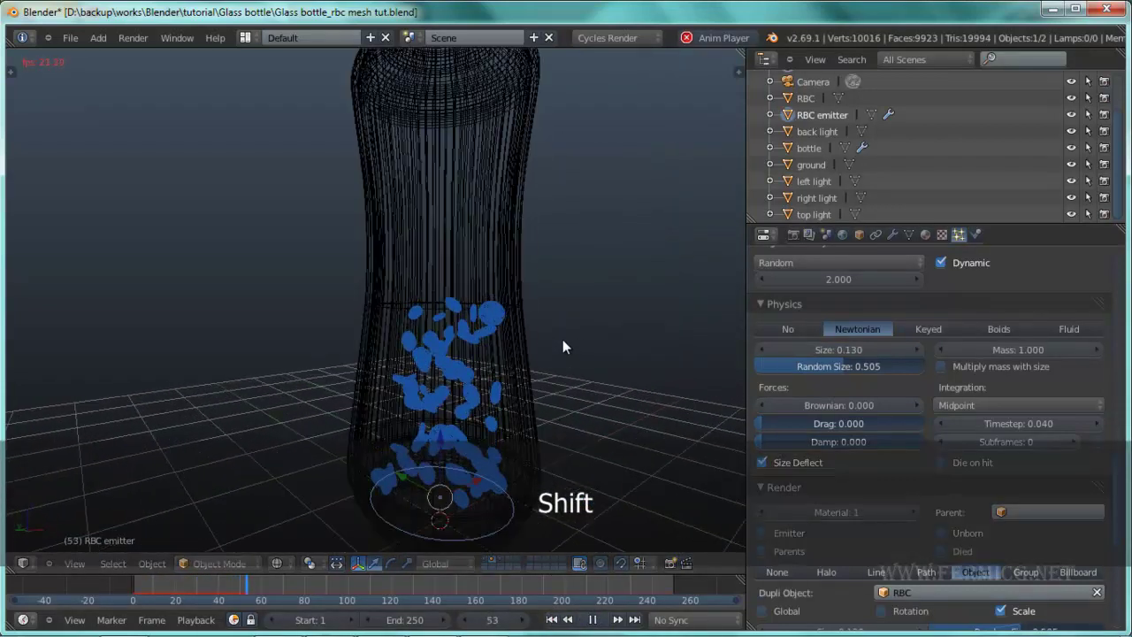
{"action": "middle_click_drag", "start_coordinate": [589, 365], "coordinate": [565, 495]}
{"action": "key", "text": "alt+a"}
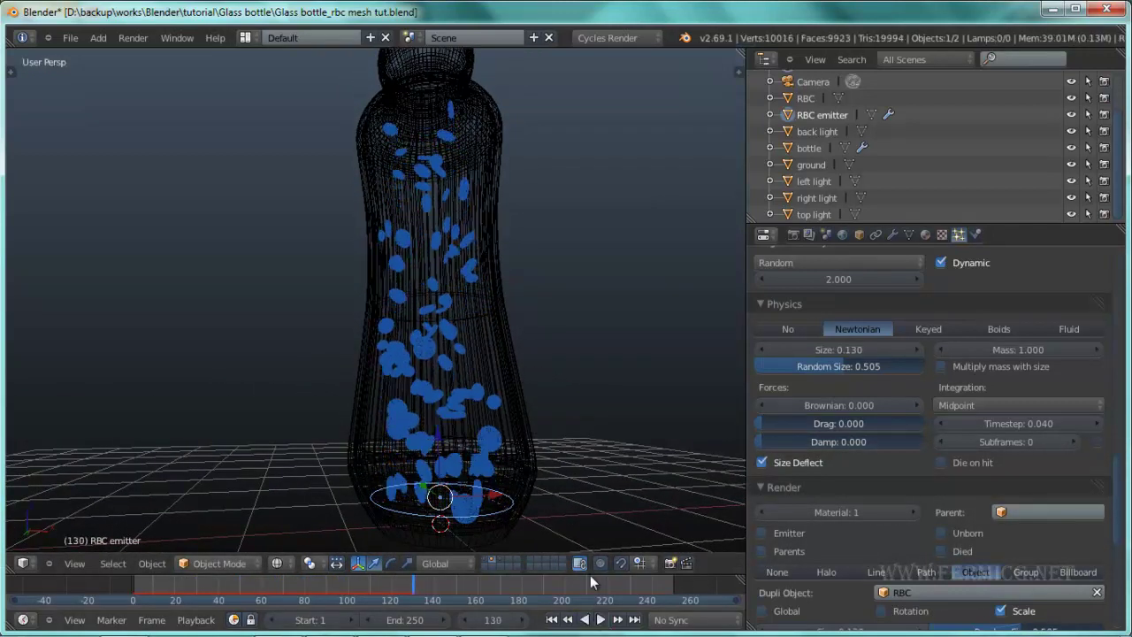
{"action": "left_click", "coordinate": [600, 619]}
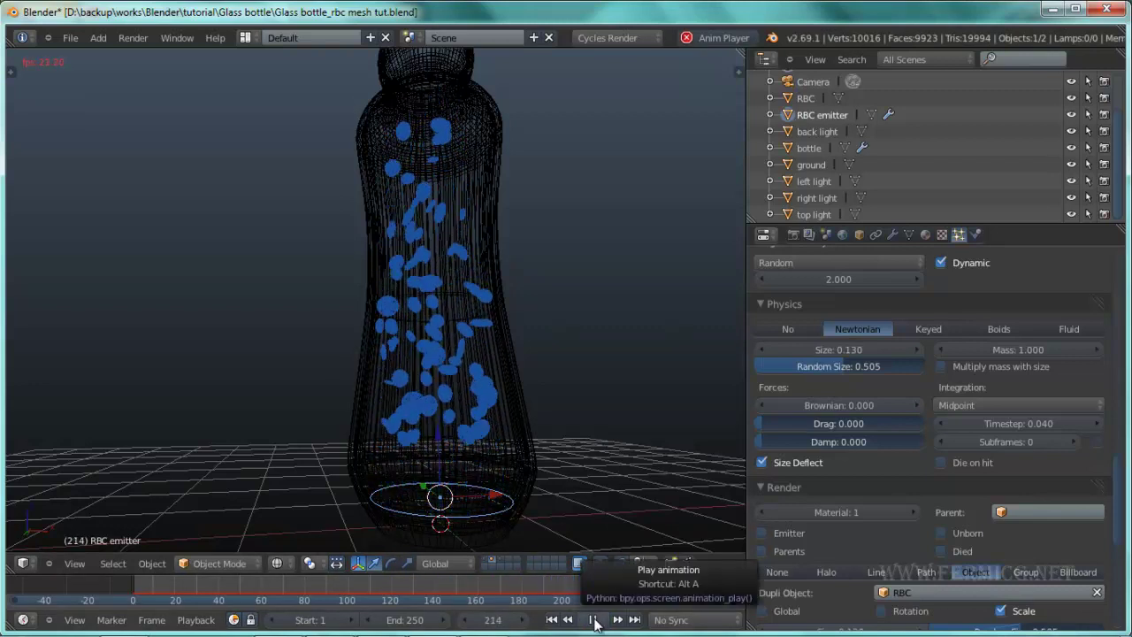
{"action": "left_click", "coordinate": [597, 620]}
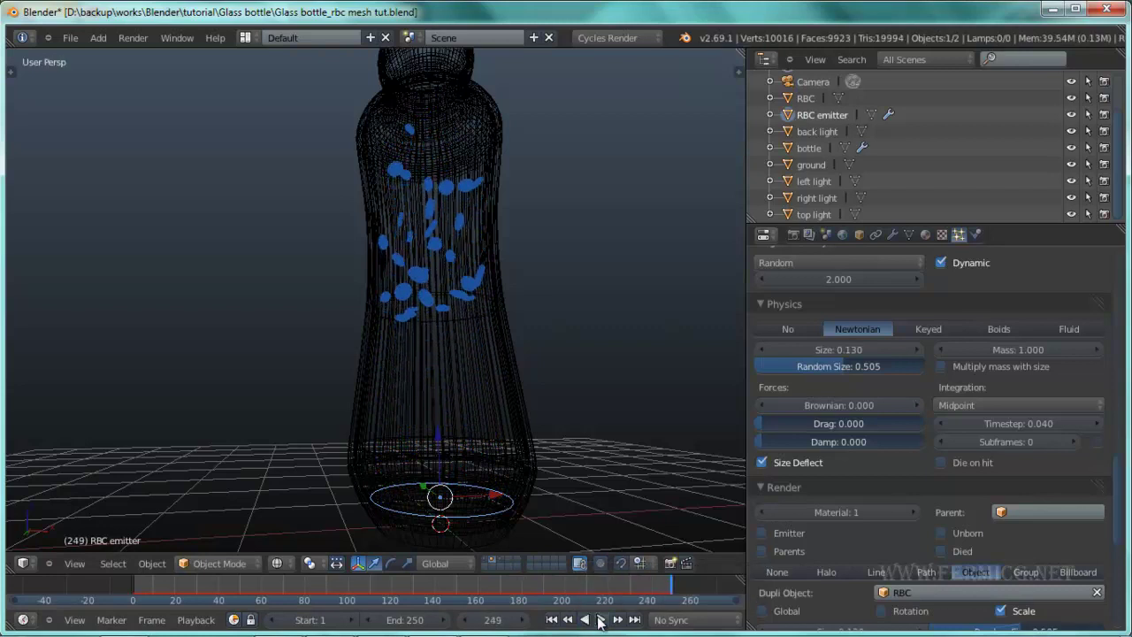
- Save the file over the existing version
{"action": "middle_click_drag", "start_coordinate": [600, 365], "coordinate": [558, 374]}
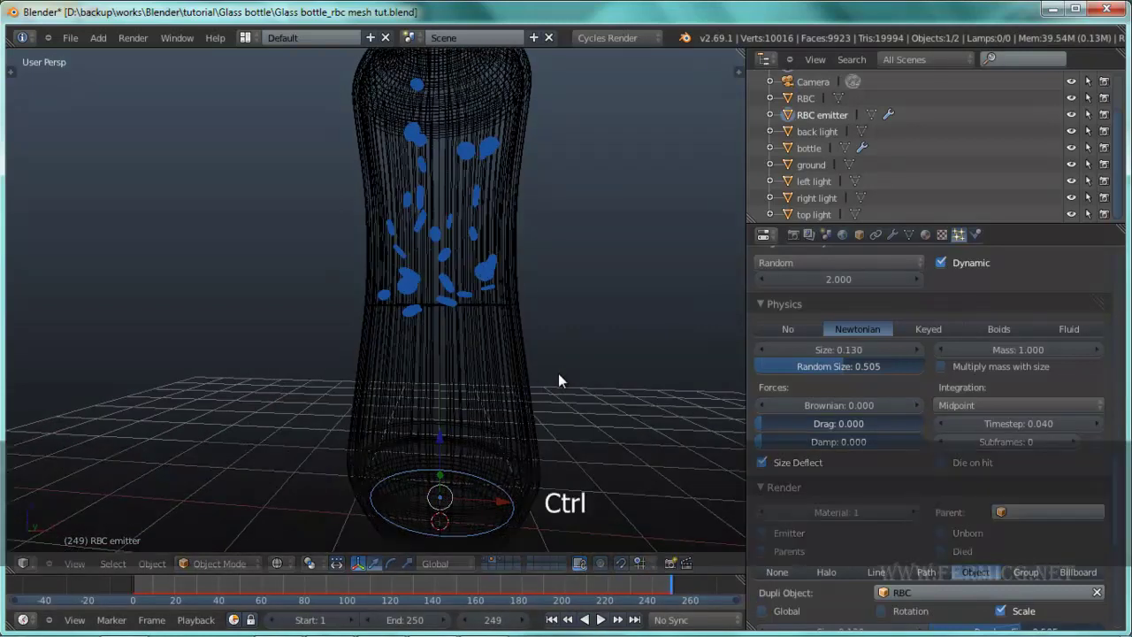
{"action": "key", "text": "ctrl+s"}
{"action": "left_click", "coordinate": [558, 374]}
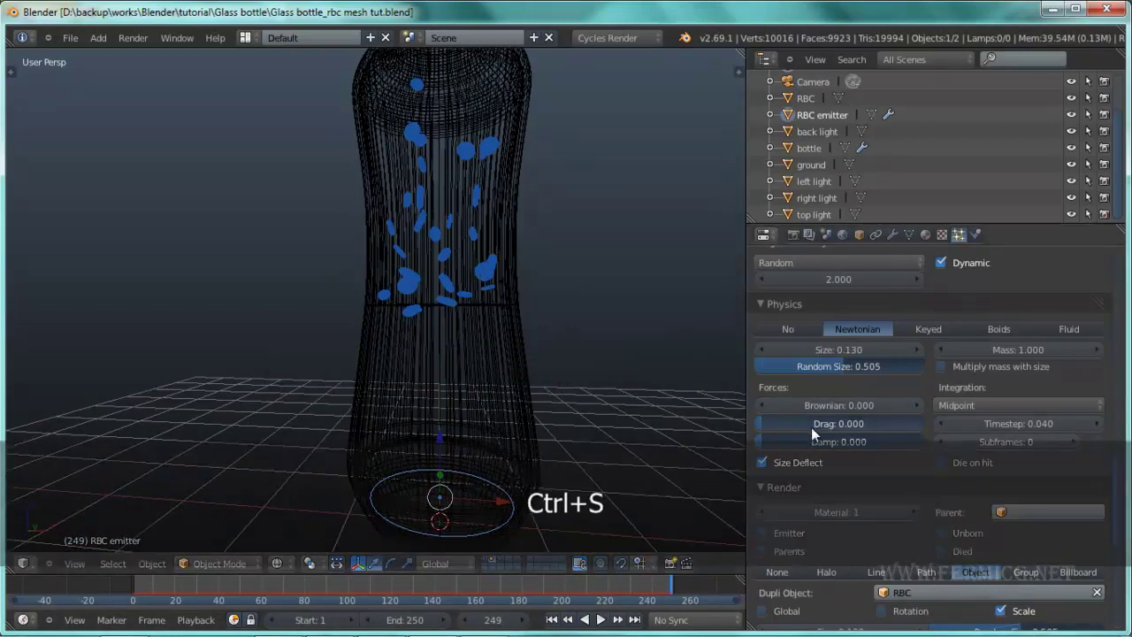
- Name the particle cache "RBC inst particles"
{"action": "scroll", "coordinate": [814, 424], "scroll_direction": "up", "scroll_amount": 3}
{"action": "scroll", "coordinate": [817, 421], "scroll_direction": "up", "scroll_amount": 8}
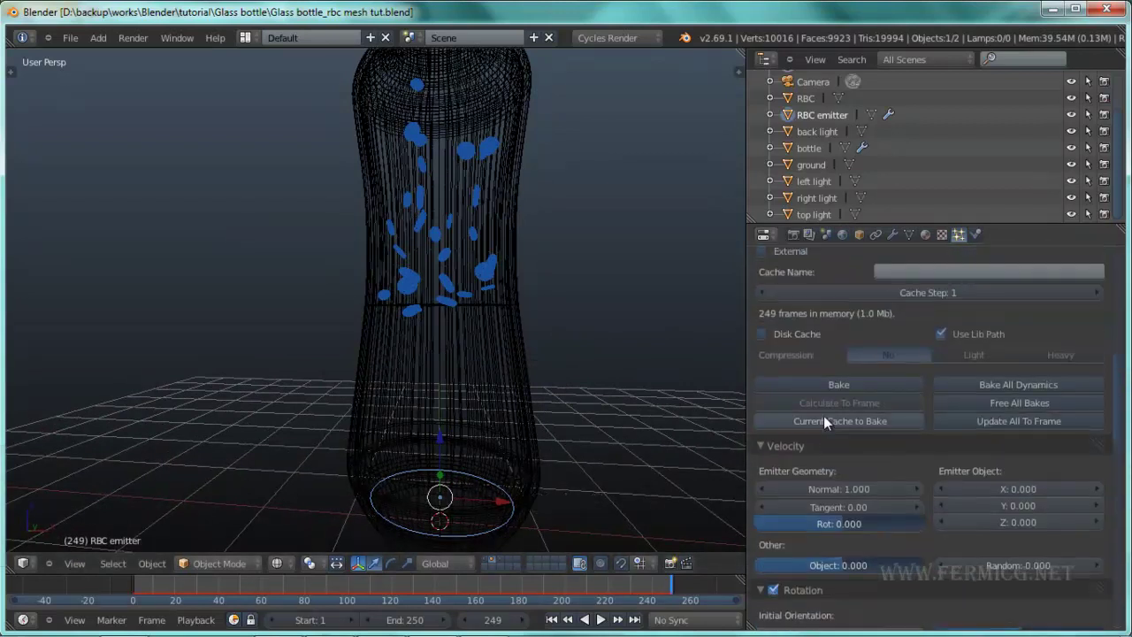
{"action": "scroll", "coordinate": [822, 336], "scroll_direction": "up", "scroll_amount": 3}
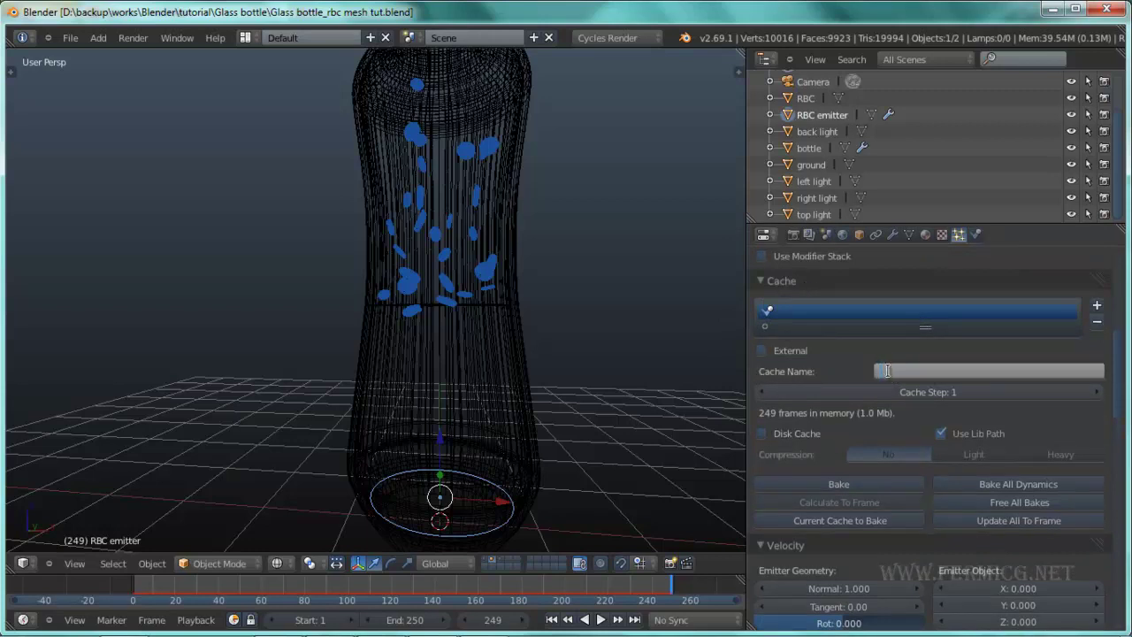
{"action": "key", "text": "shift"}
{"action": "key", "text": "shift+r"}
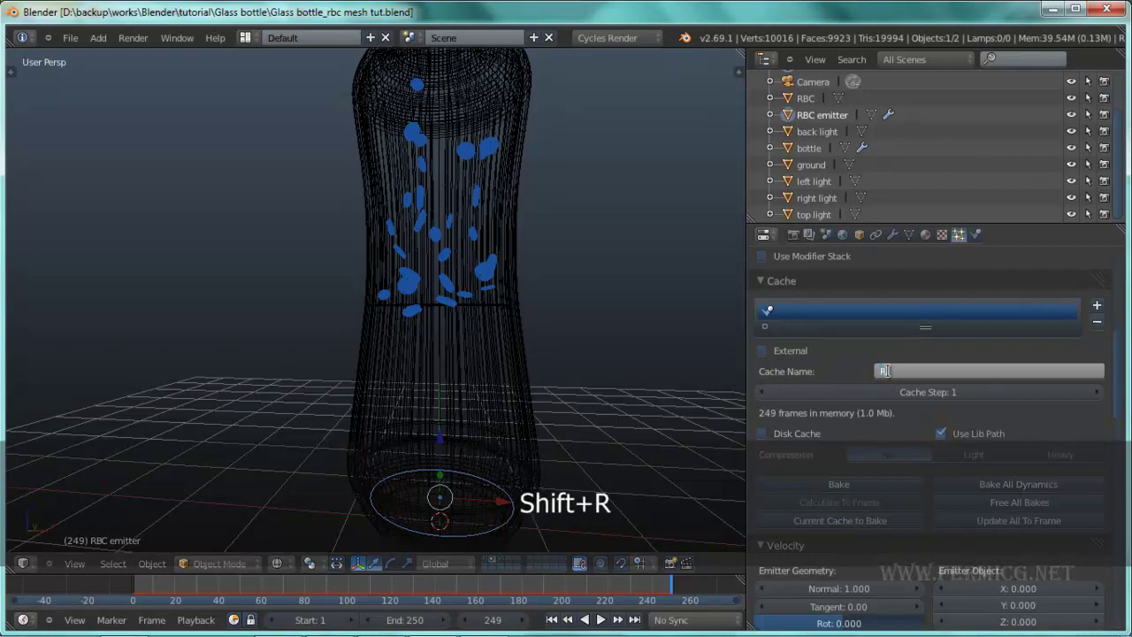
{"action": "type", "text": "BC in"}
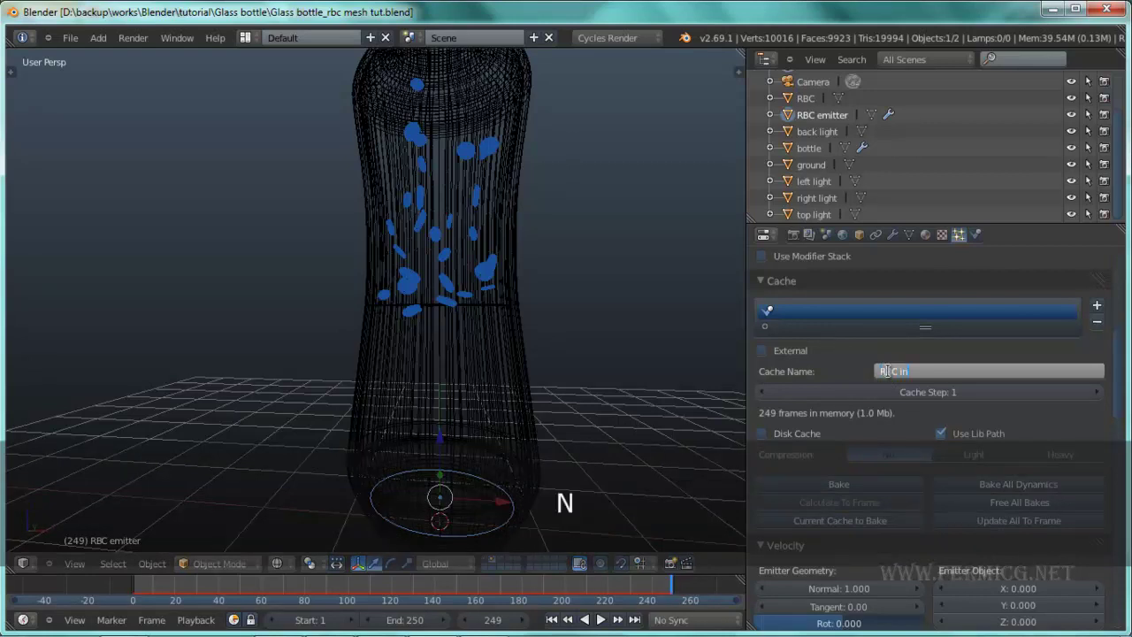
{"action": "type", "text": "st particles"}
{"action": "key", "text": "Return"}
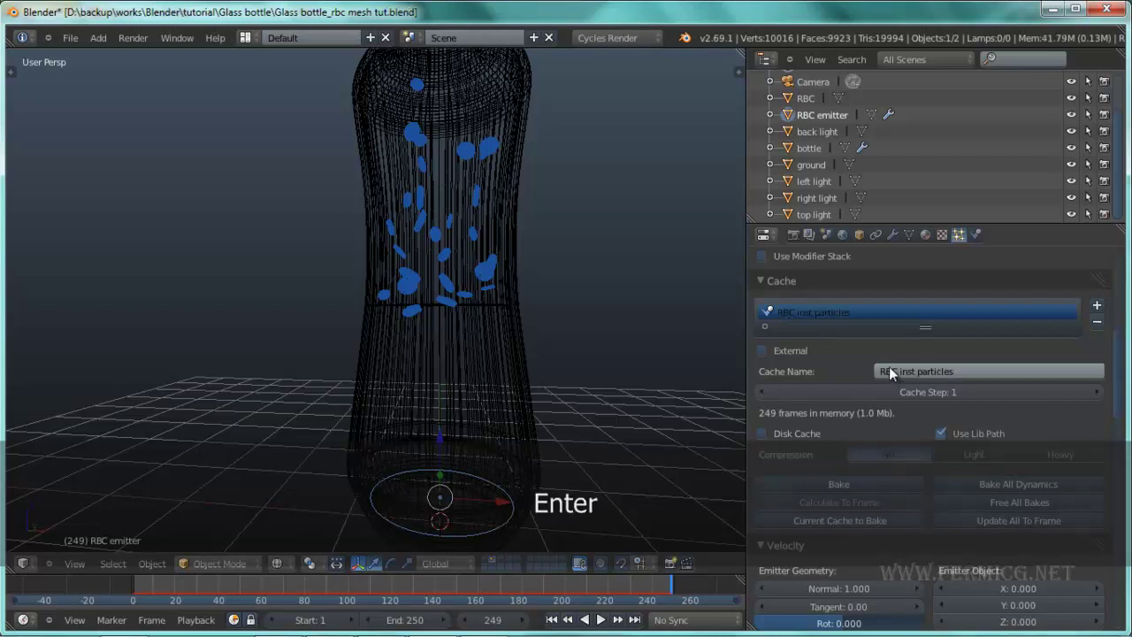
- Enable Disk Cache and bake the particle simulation, checking the baked cells around frame 104
{"action": "left_click", "coordinate": [781, 432]}
{"action": "scroll", "coordinate": [852, 456], "scroll_direction": "down", "scroll_amount": 3}
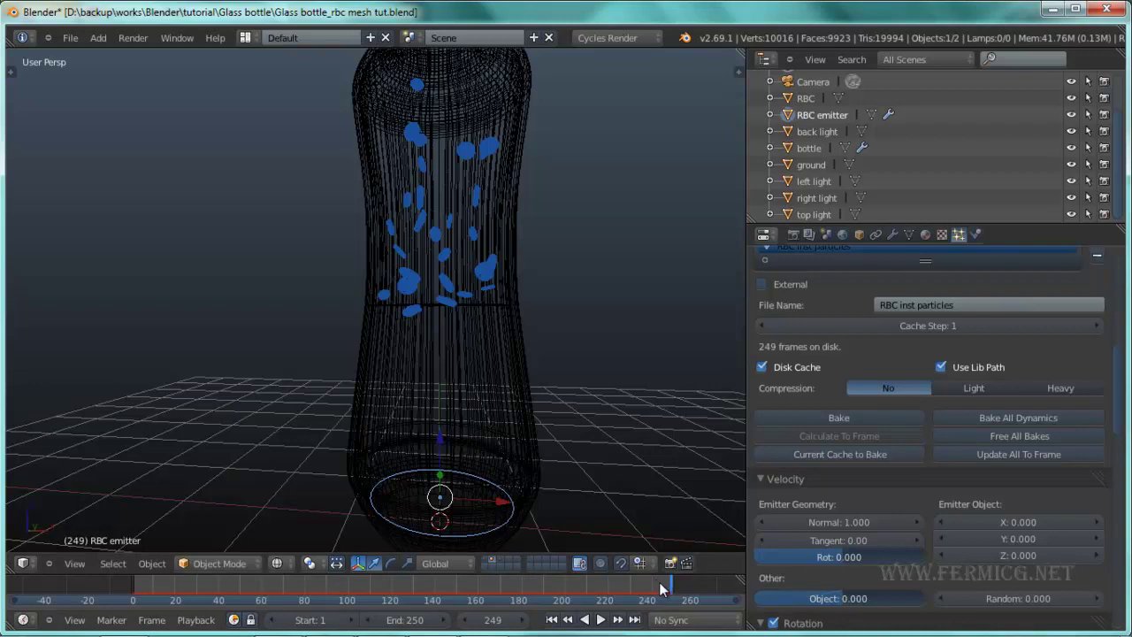
{"action": "left_click", "coordinate": [854, 421]}
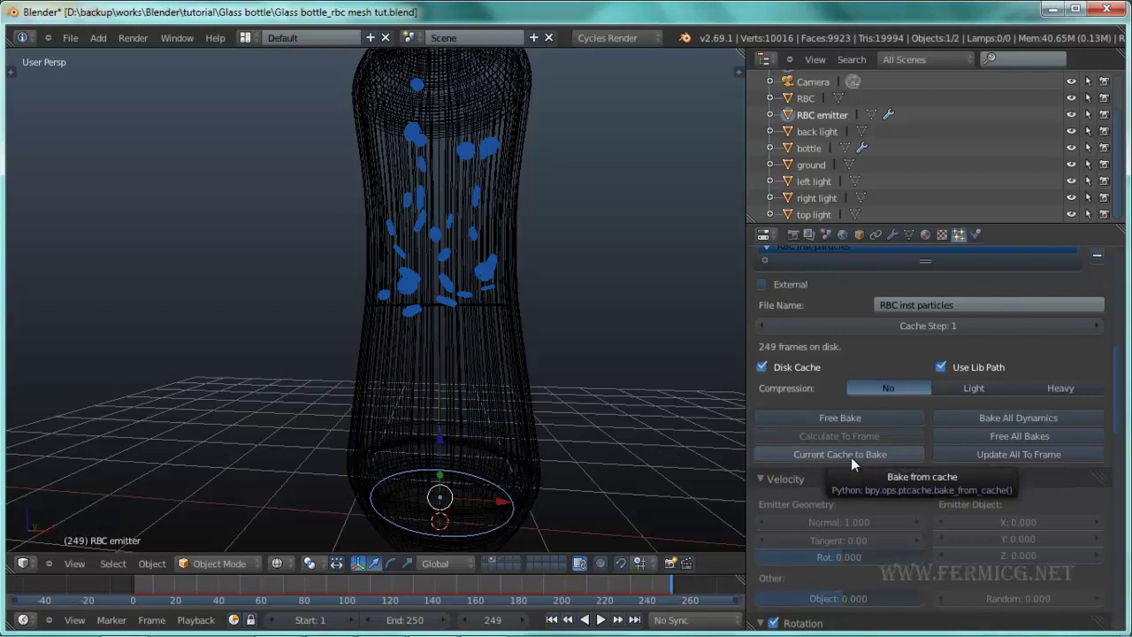
{"action": "left_click_drag", "start_coordinate": [570, 582], "coordinate": [358, 573]}
{"action": "middle_click_drag", "start_coordinate": [513, 459], "coordinate": [528, 413]}
- Move the RBC emitter to the fourth layer and display that layer together with the first layer
{"action": "key", "text": "m"}
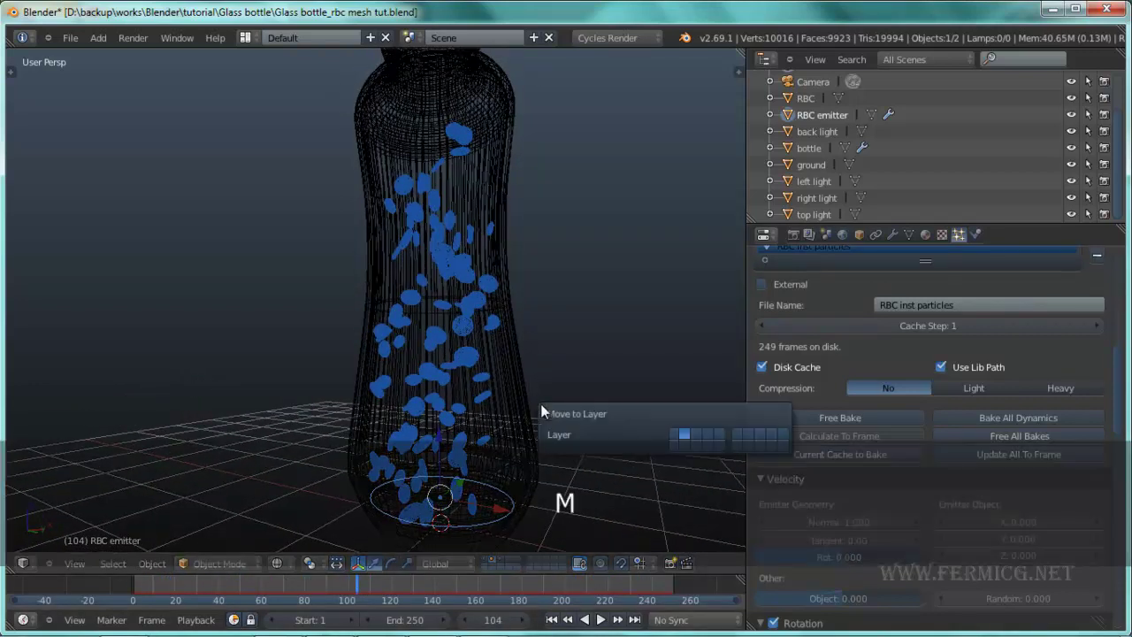
{"action": "left_click", "coordinate": [700, 434]}
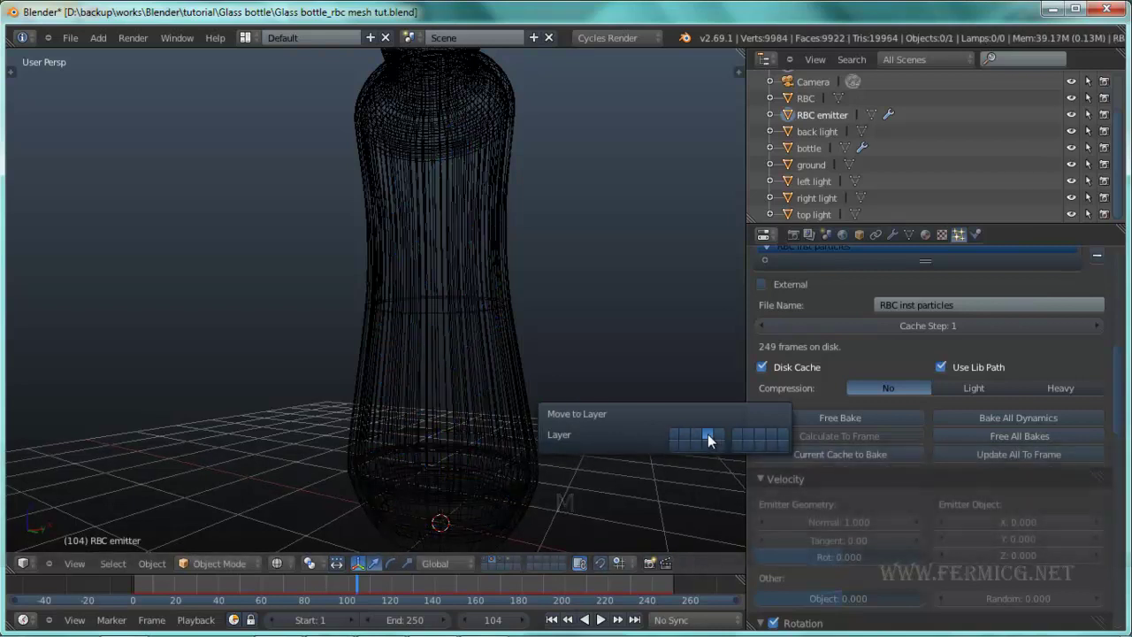
{"action": "left_click_drag", "start_coordinate": [357, 584], "coordinate": [485, 582]}
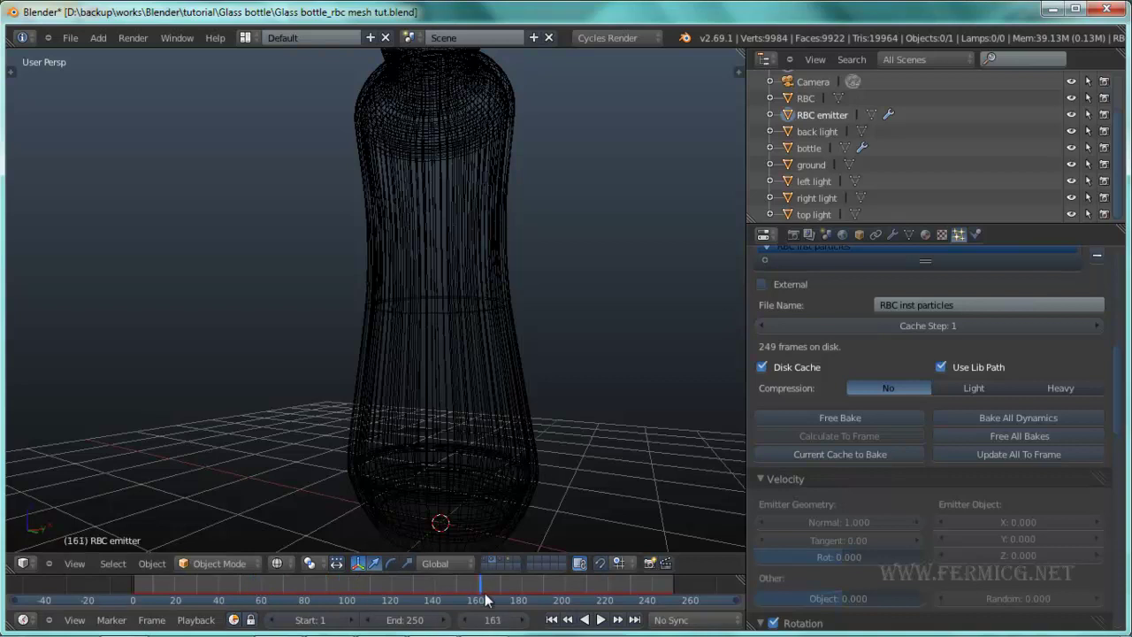
{"action": "left_click", "coordinate": [506, 559], "text": "ctrl"}
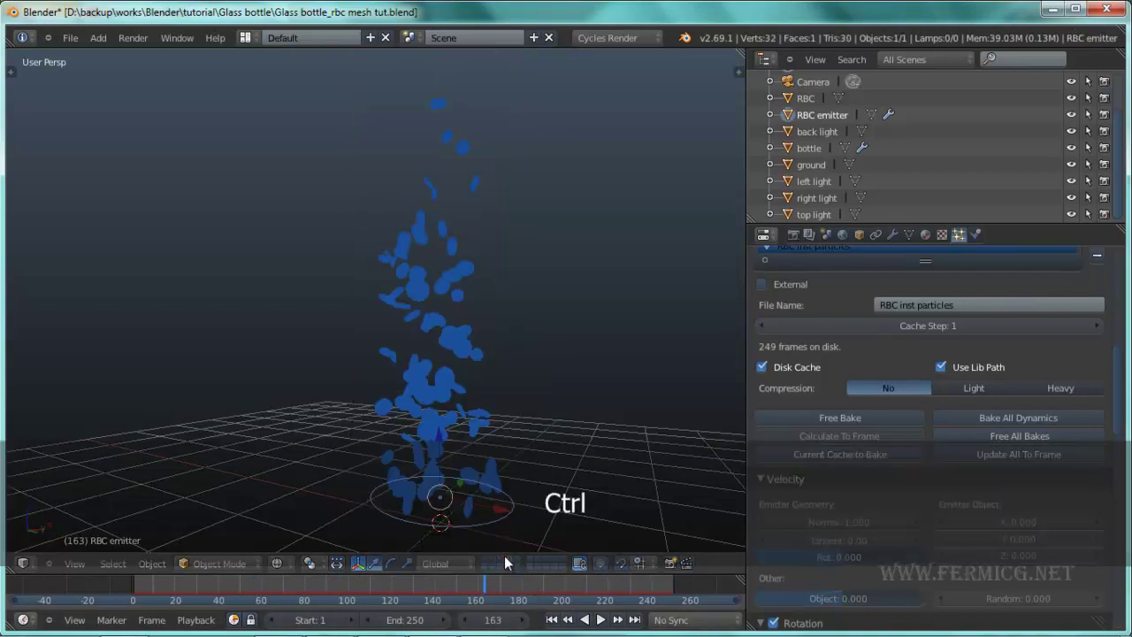
{"action": "left_click", "coordinate": [485, 559], "text": "shift"}
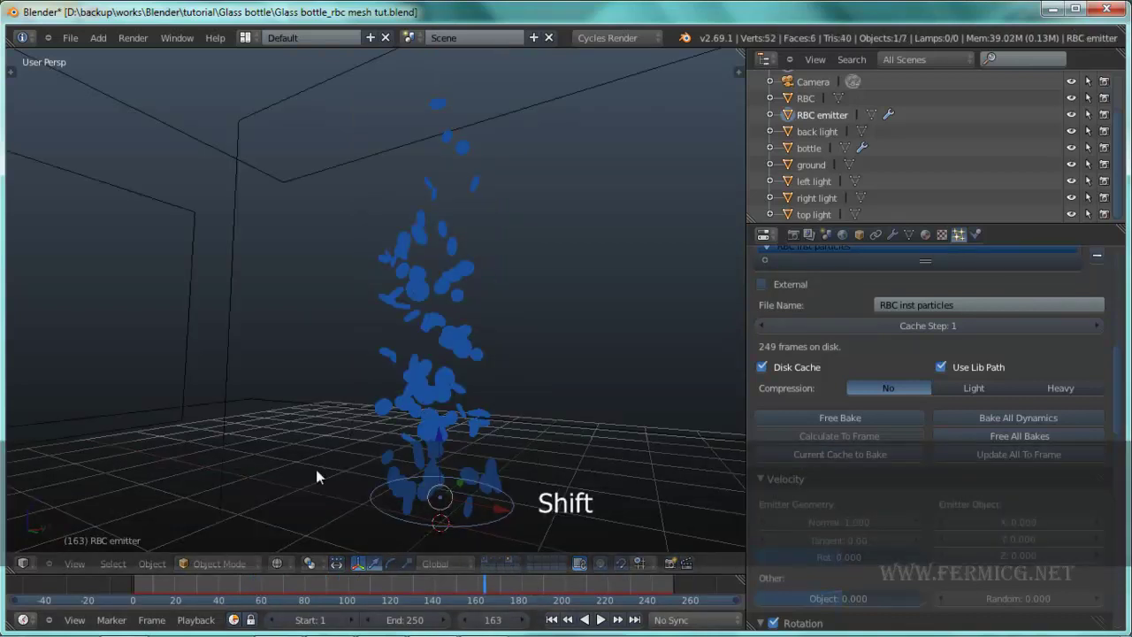
- Preview the red blood cell particles with Rendered viewport shading, viewed from slightly above the ground
{"action": "left_click", "coordinate": [307, 563]}
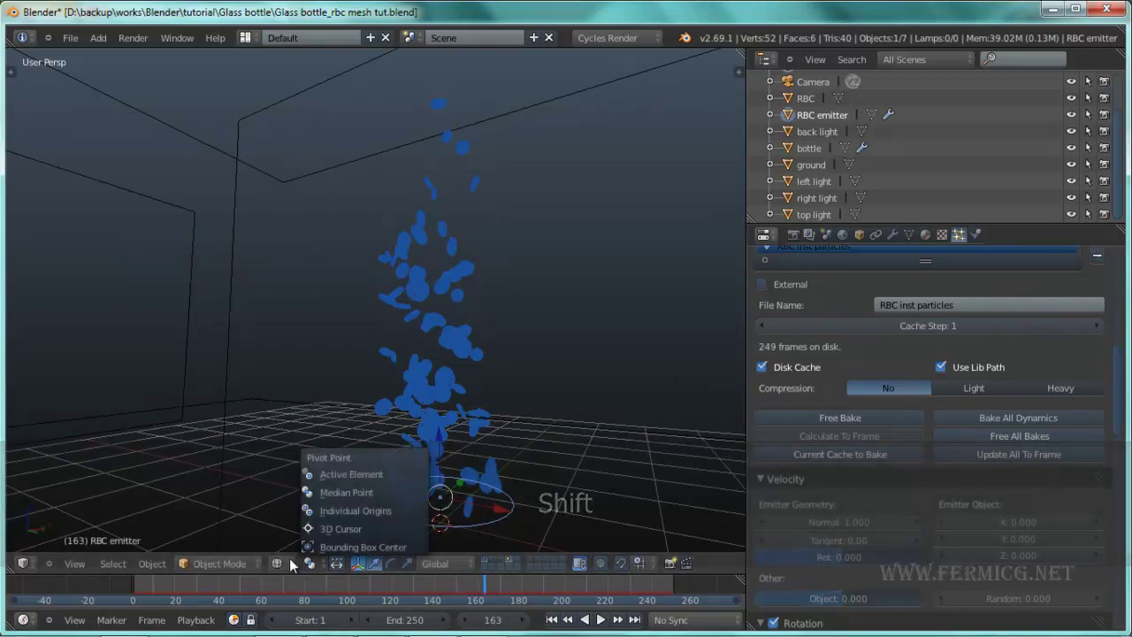
{"action": "left_click", "coordinate": [283, 562]}
{"action": "left_click", "coordinate": [311, 456]}
{"action": "mouse_move", "coordinate": [333, 453]}
{"action": "middle_mouse_down"}
{"action": "mouse_move", "coordinate": [494, 370]}
{"action": "mouse_move", "coordinate": [442, 239]}
{"action": "mouse_move", "coordinate": [476, 292]}
{"action": "mouse_move", "coordinate": [435, 257]}
{"action": "middle_mouse_up"}
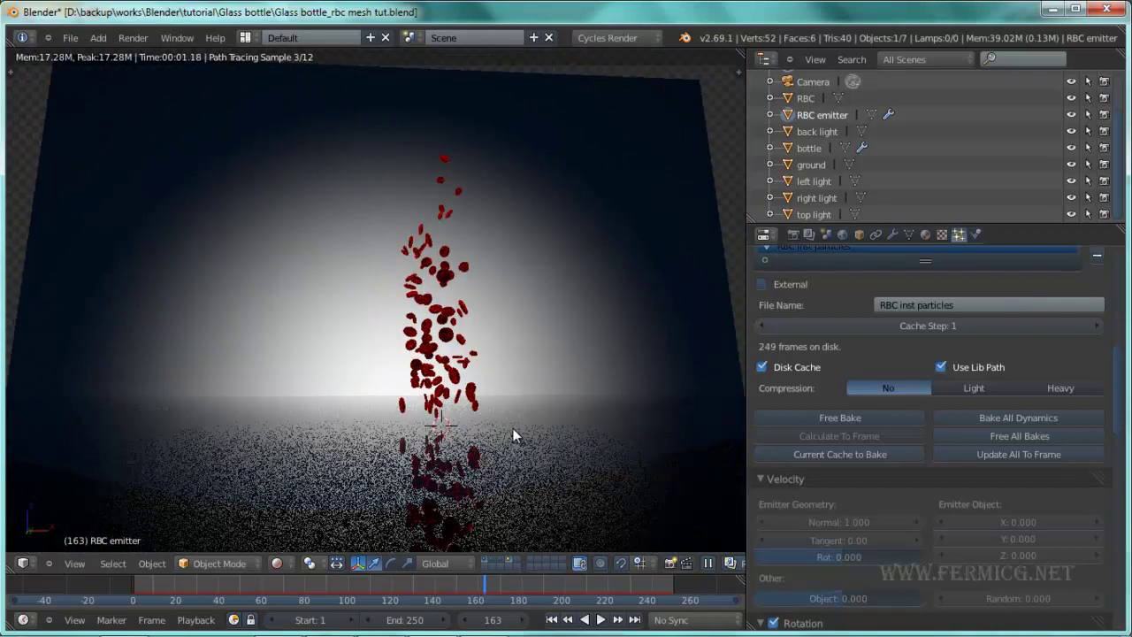
- Display the bottle's layer together with the visible layers and inspect the cells inside the glass up close
{"action": "left_click", "coordinate": [494, 563], "text": "shift"}
{"action": "mouse_move", "coordinate": [521, 369]}
{"action": "middle_mouse_down"}
{"action": "mouse_move", "coordinate": [519, 389]}
{"action": "mouse_move", "coordinate": [517, 360]}
{"action": "middle_mouse_up"}
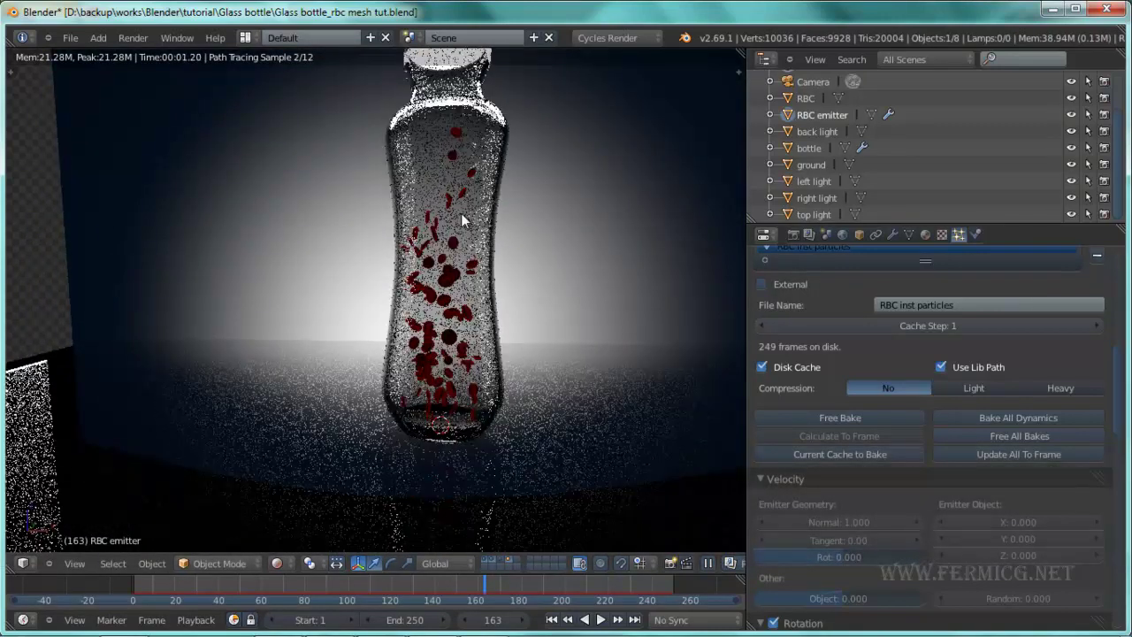
{"action": "scroll", "coordinate": [460, 214], "scroll_direction": "up", "scroll_amount": 4}
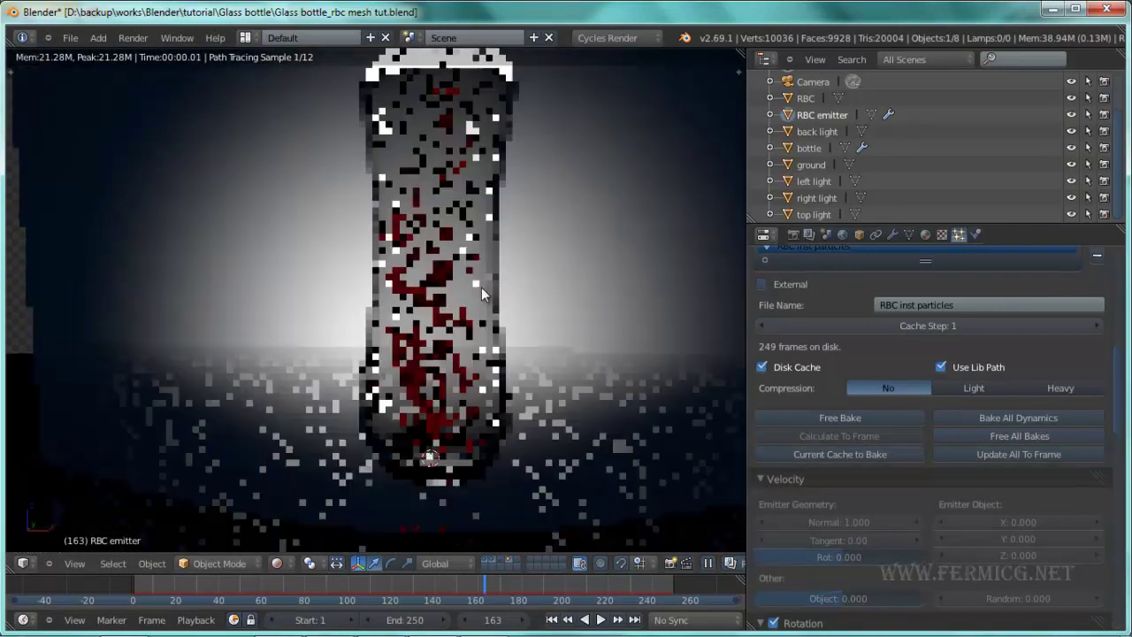
{"action": "scroll", "coordinate": [500, 364], "scroll_direction": "up", "scroll_amount": 1}
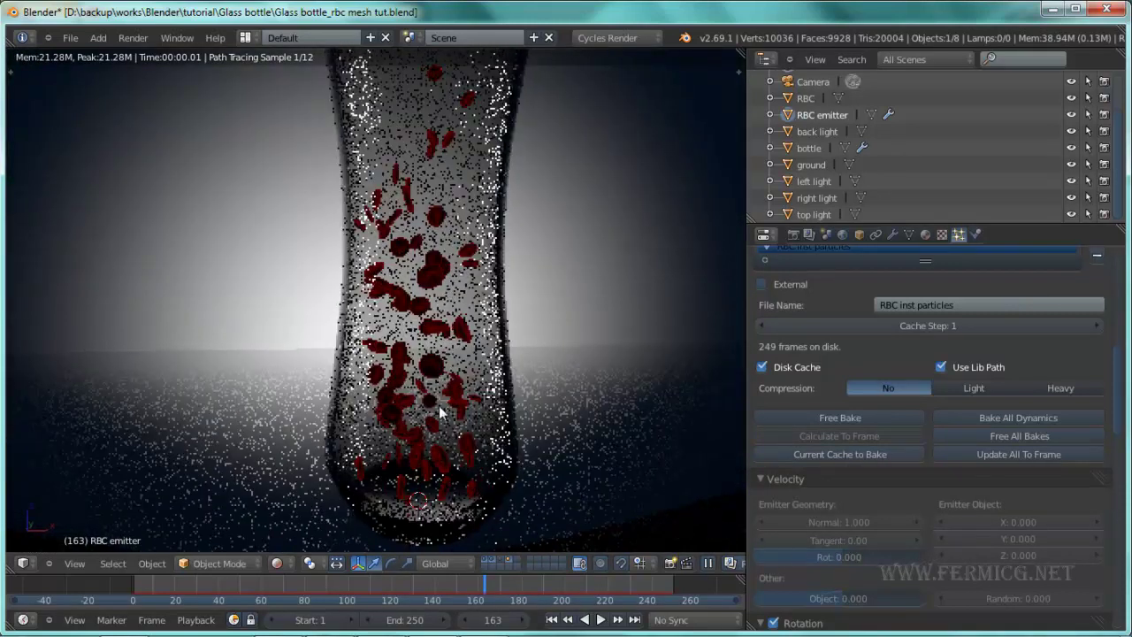
{"action": "scroll", "coordinate": [430, 404], "scroll_direction": "down", "scroll_amount": 1}
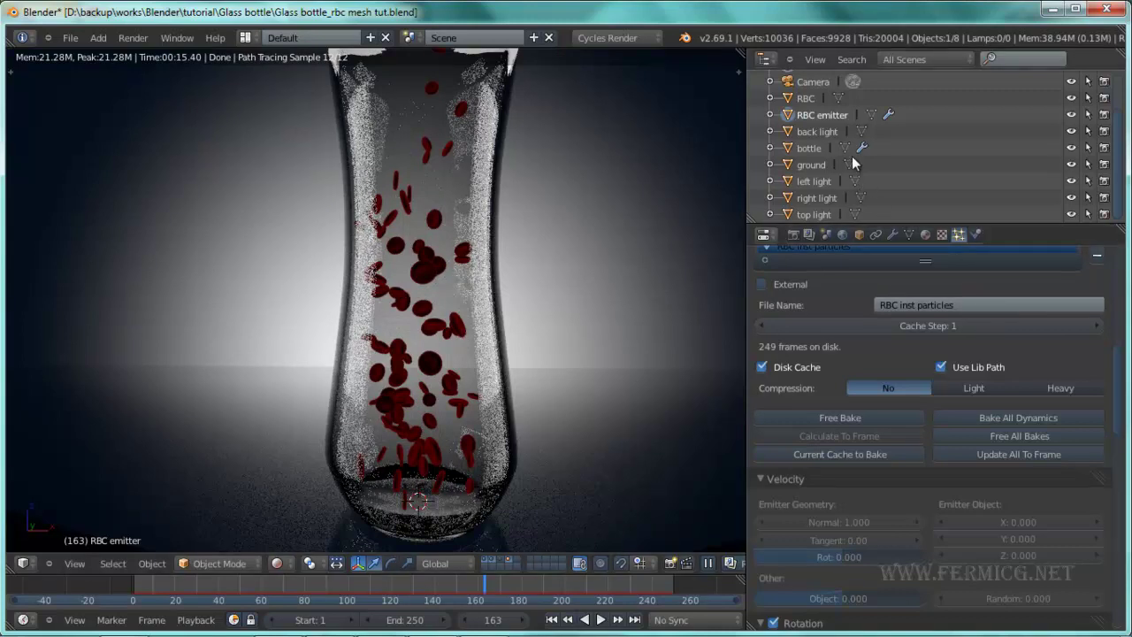
- Set the Emission strength of the RBC object's material to 1.050 and check the cells inside the bottle from different angles
{"action": "left_click", "coordinate": [799, 96]}
{"action": "left_click", "coordinate": [925, 234]}
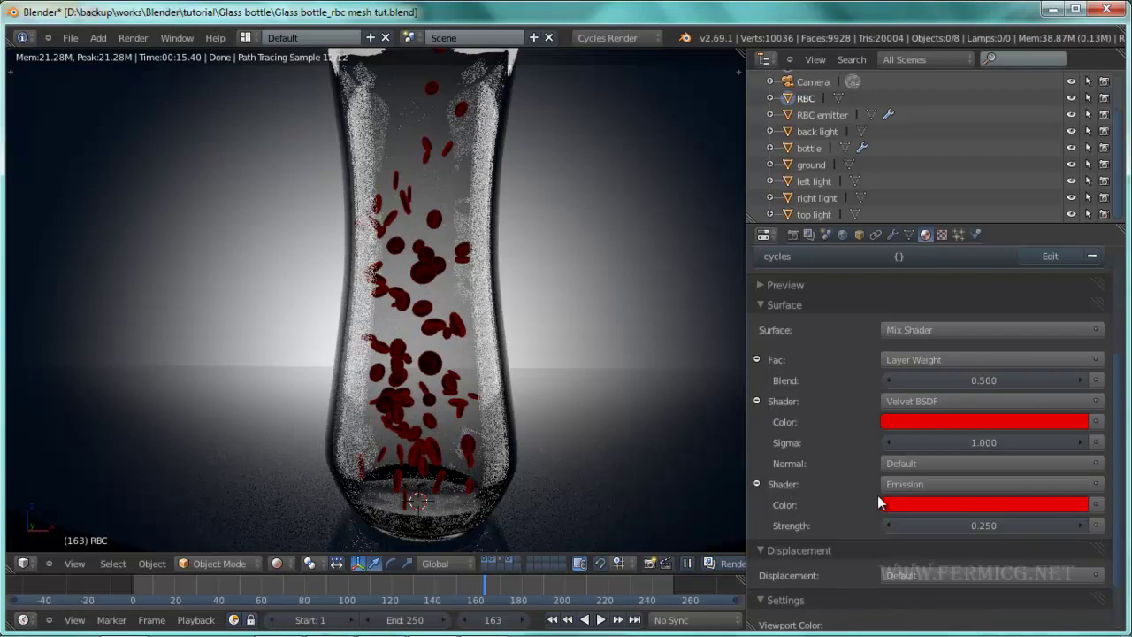
{"action": "left_click", "coordinate": [1080, 526]}
{"action": "left_click", "coordinate": [1081, 525]}
{"action": "left_click", "coordinate": [1082, 524]}
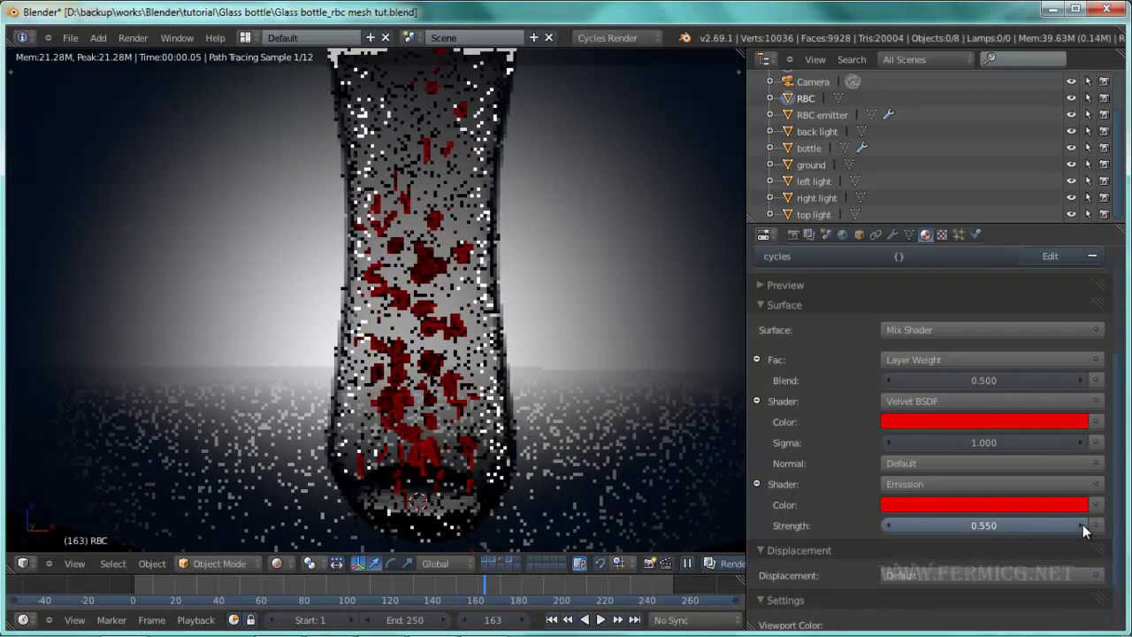
{"action": "left_click", "coordinate": [1082, 525]}
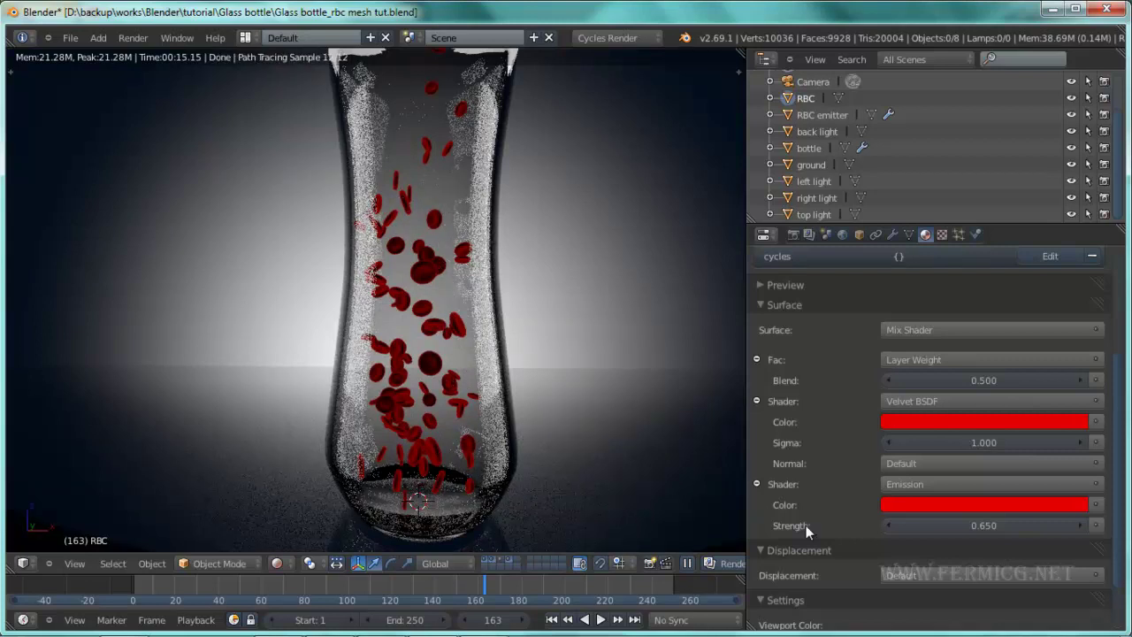
{"action": "left_click", "coordinate": [1075, 524]}
{"action": "left_click", "coordinate": [1076, 523]}
{"action": "left_click", "coordinate": [1075, 524]}
{"action": "left_click", "coordinate": [1075, 524]}
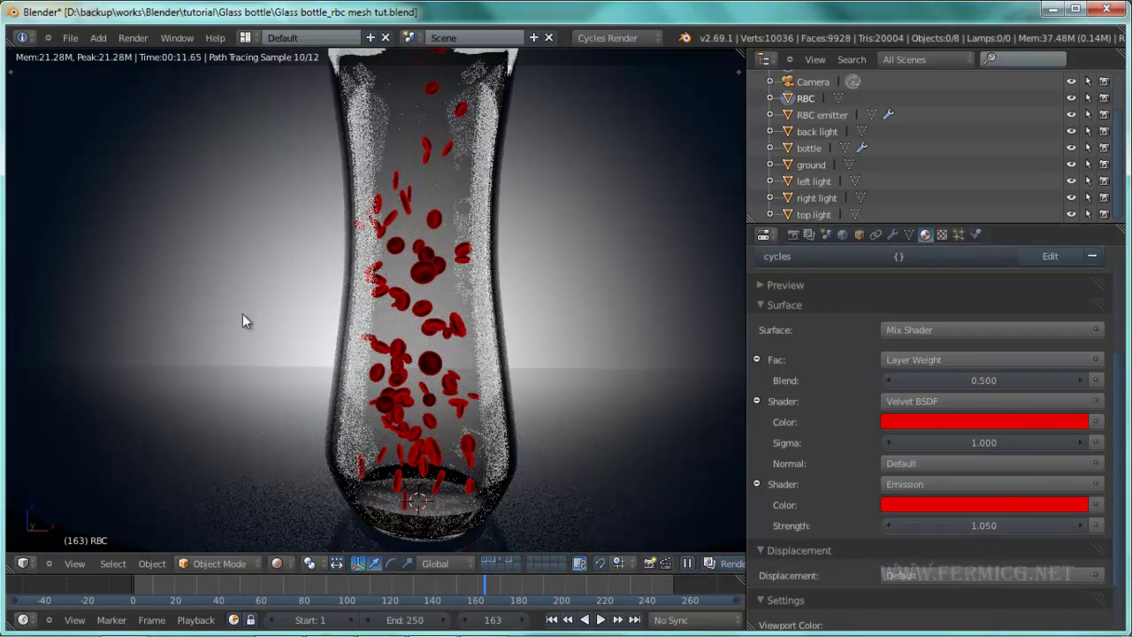
{"action": "middle_click_drag", "start_coordinate": [469, 445], "coordinate": [530, 403]}
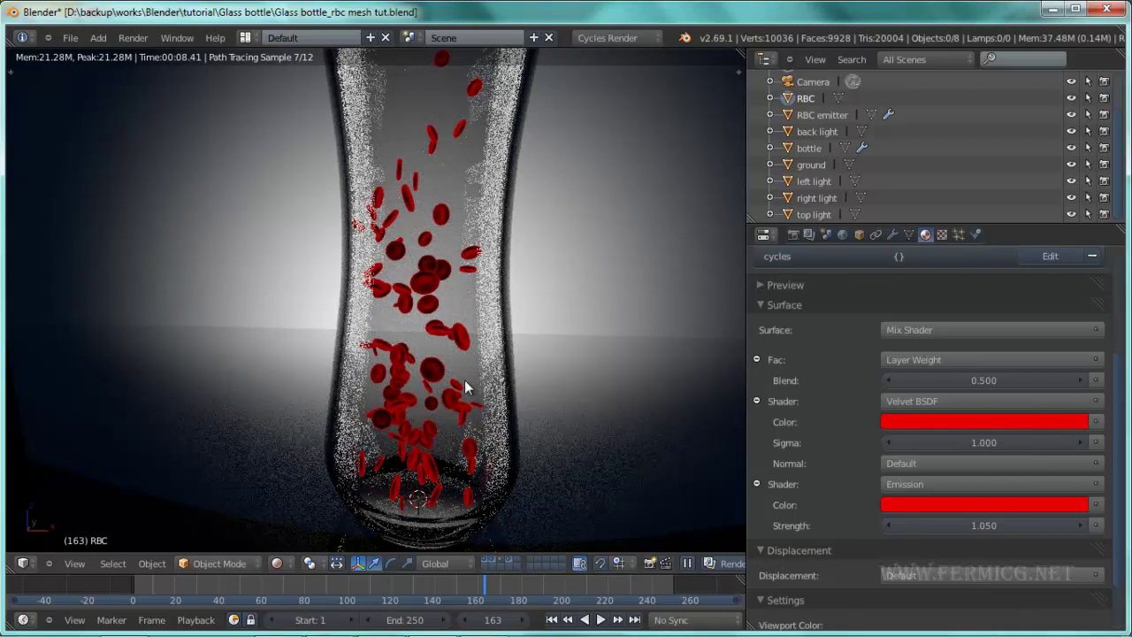
{"action": "middle_click_drag", "start_coordinate": [482, 388], "coordinate": [448, 250]}
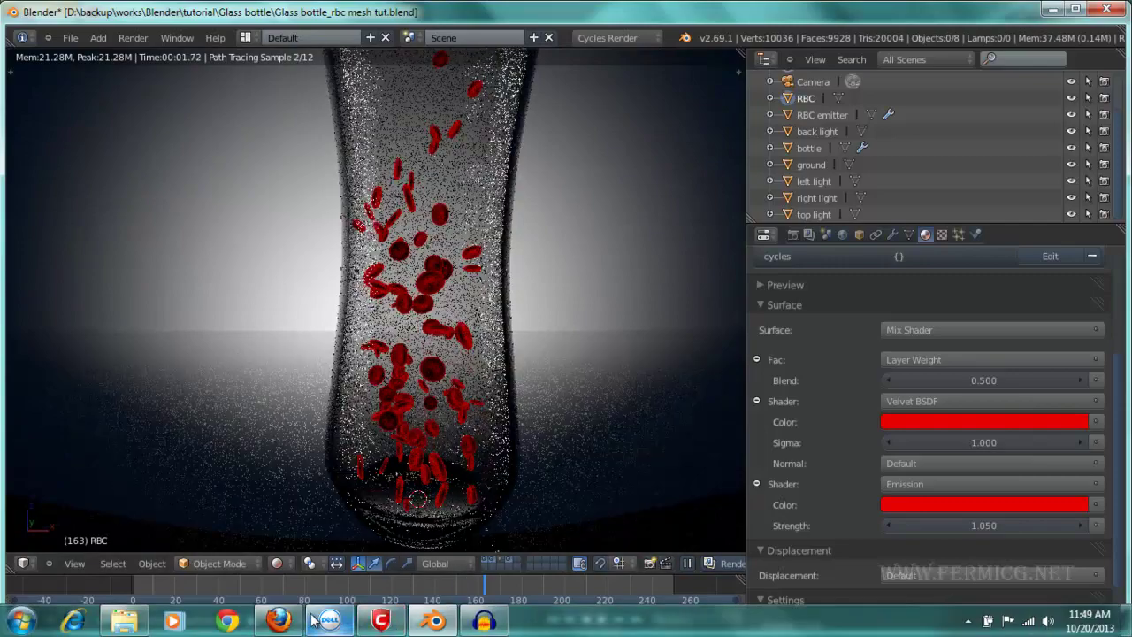
- Switch to Firefox to view the YouTube uploads page
{"action": "left_click", "coordinate": [281, 621]}
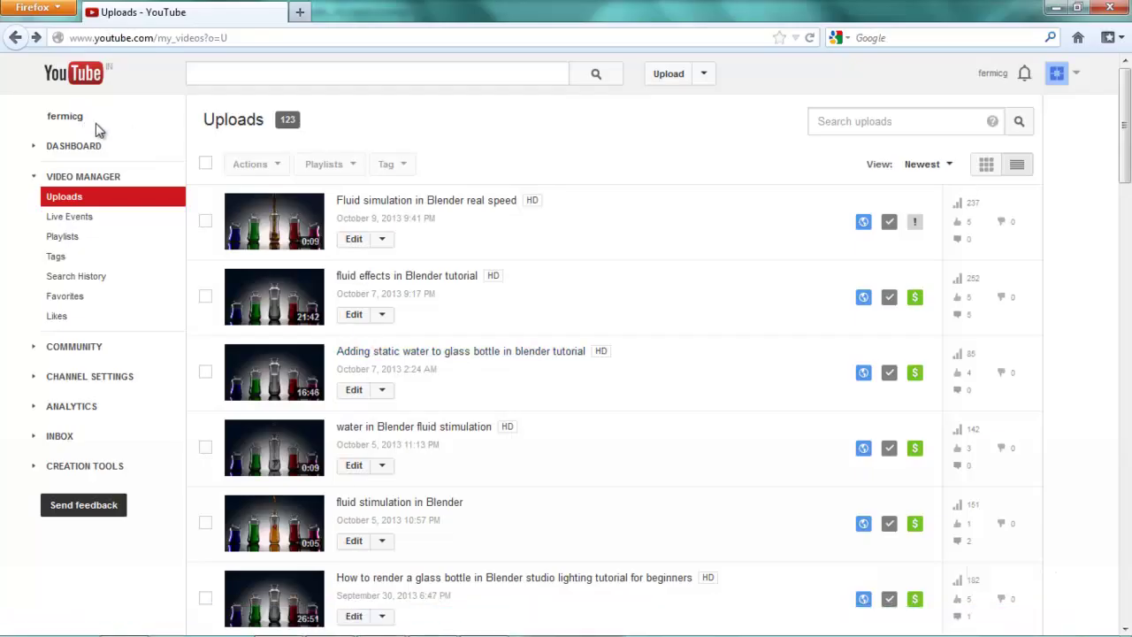